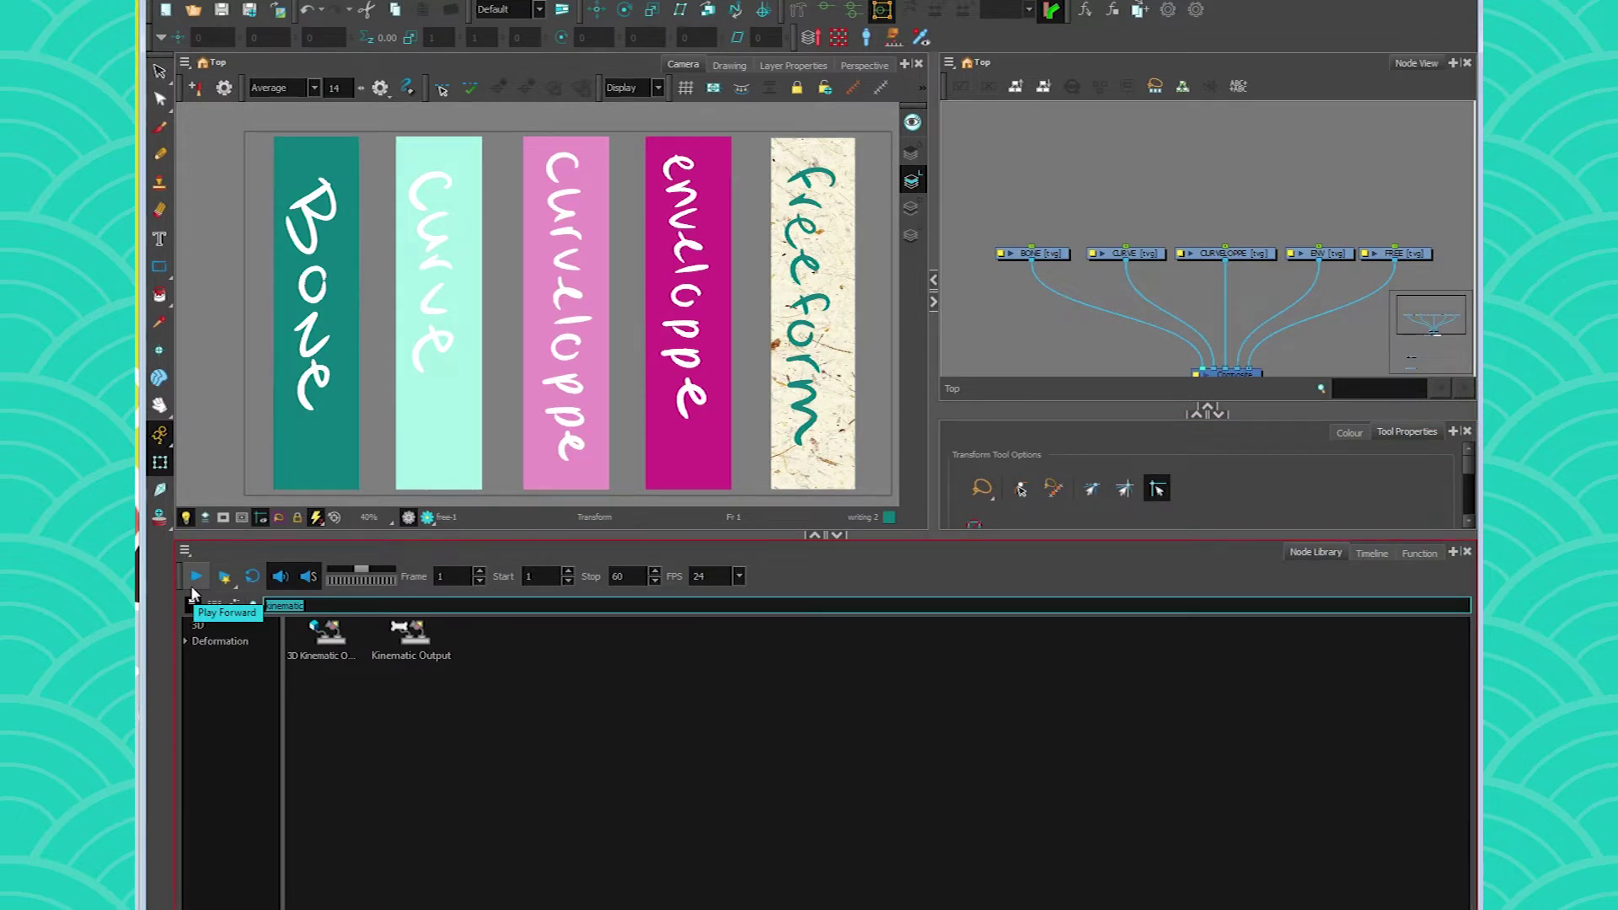
Find the Bone node in the node library and add it above the BONE drawing in the node network.
left_click_drag(1018, 306, 1012, 220)
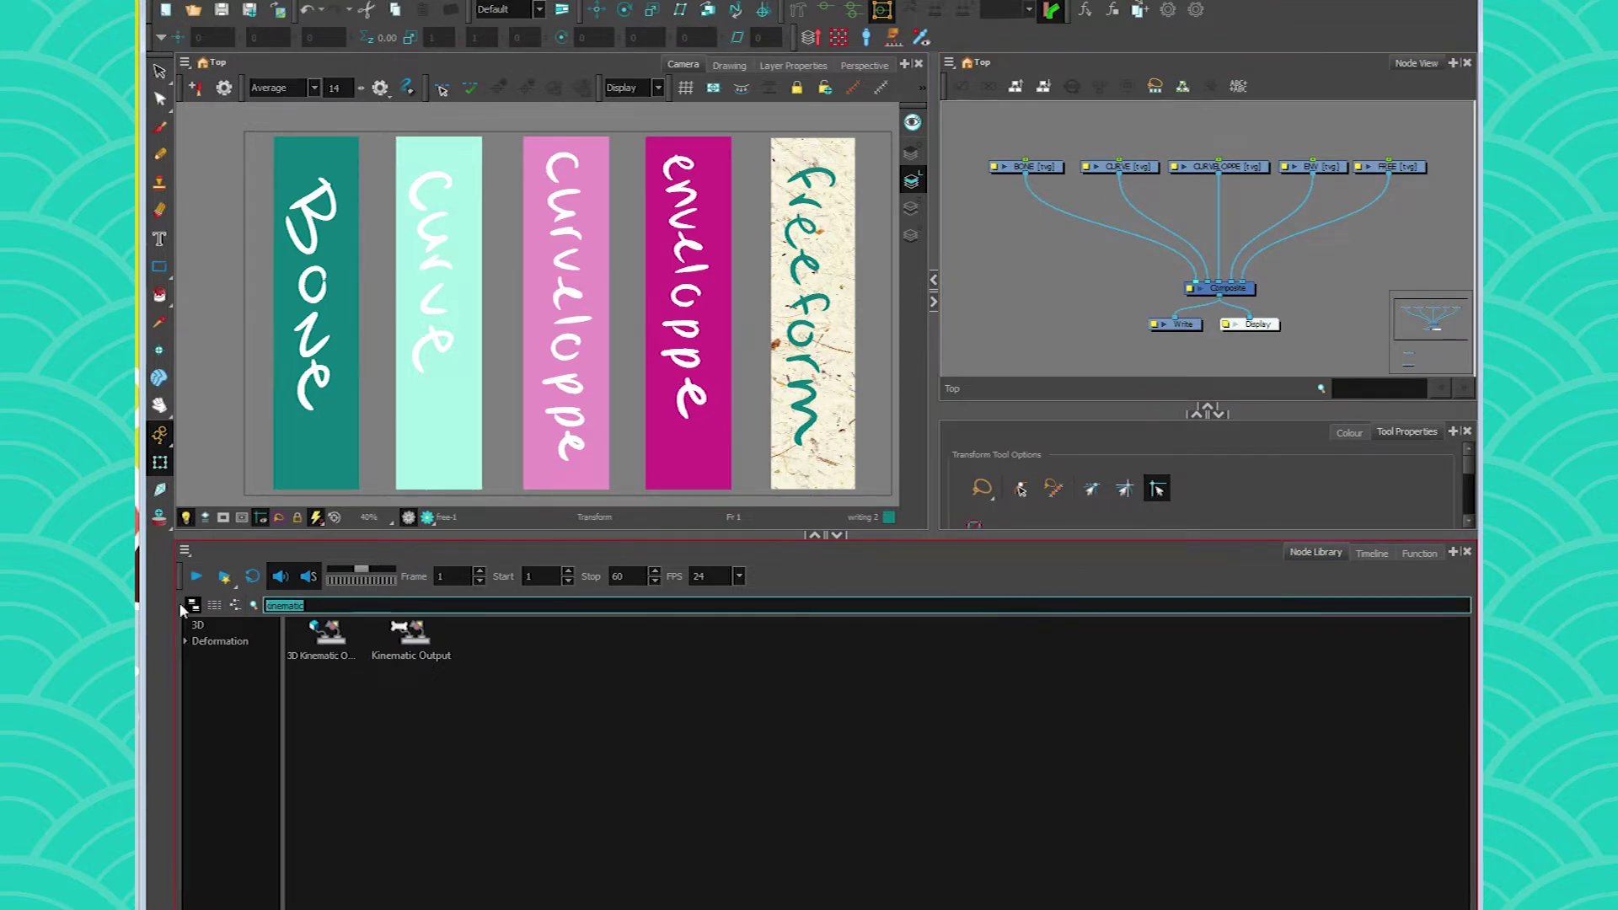
type("bone")
left_click_drag(326, 640, 1066, 221)
scroll(1070, 177, "up", 3)
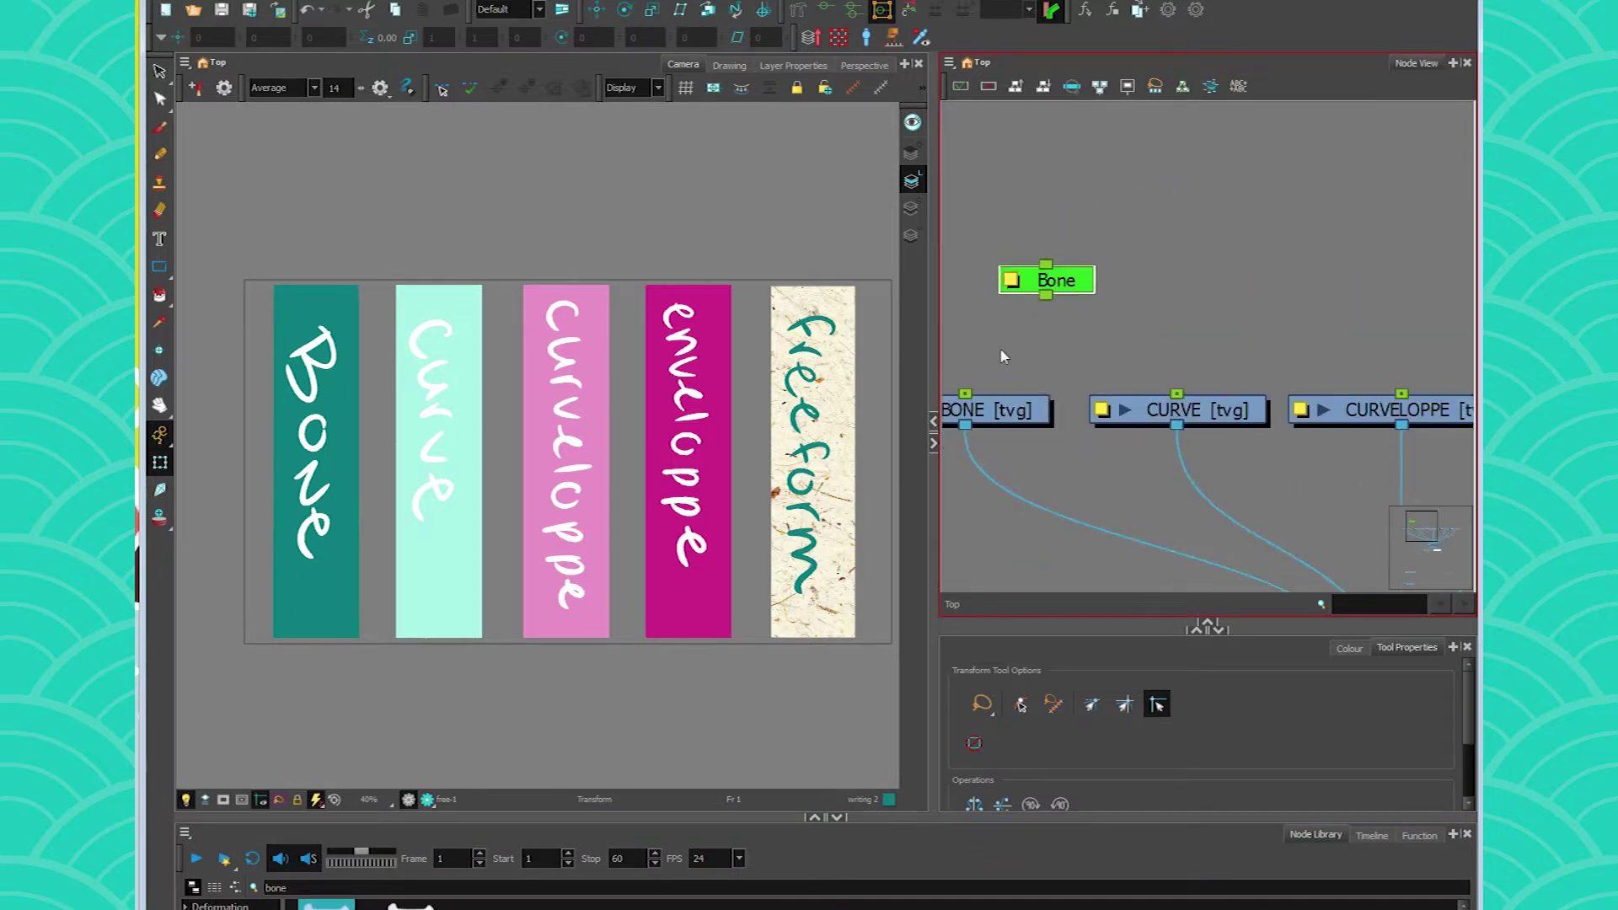
Add a peg beside the Bone node and connect it to the BONE drawing.
left_click_drag(1000, 350, 1145, 318)
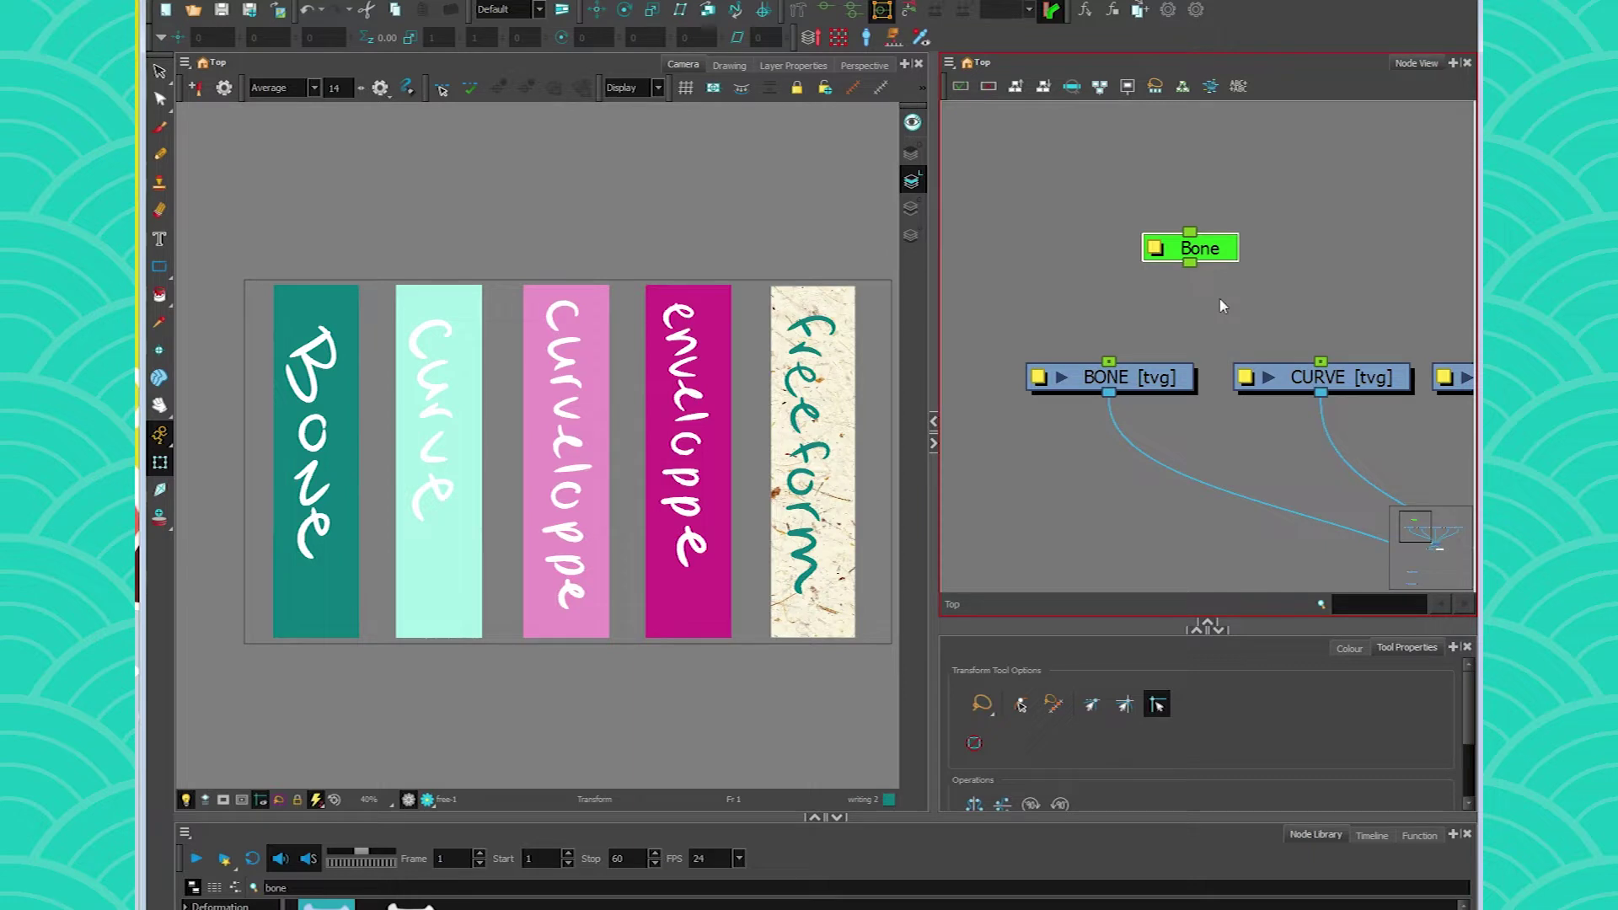
left_click(1064, 260)
key("ctrl+p")
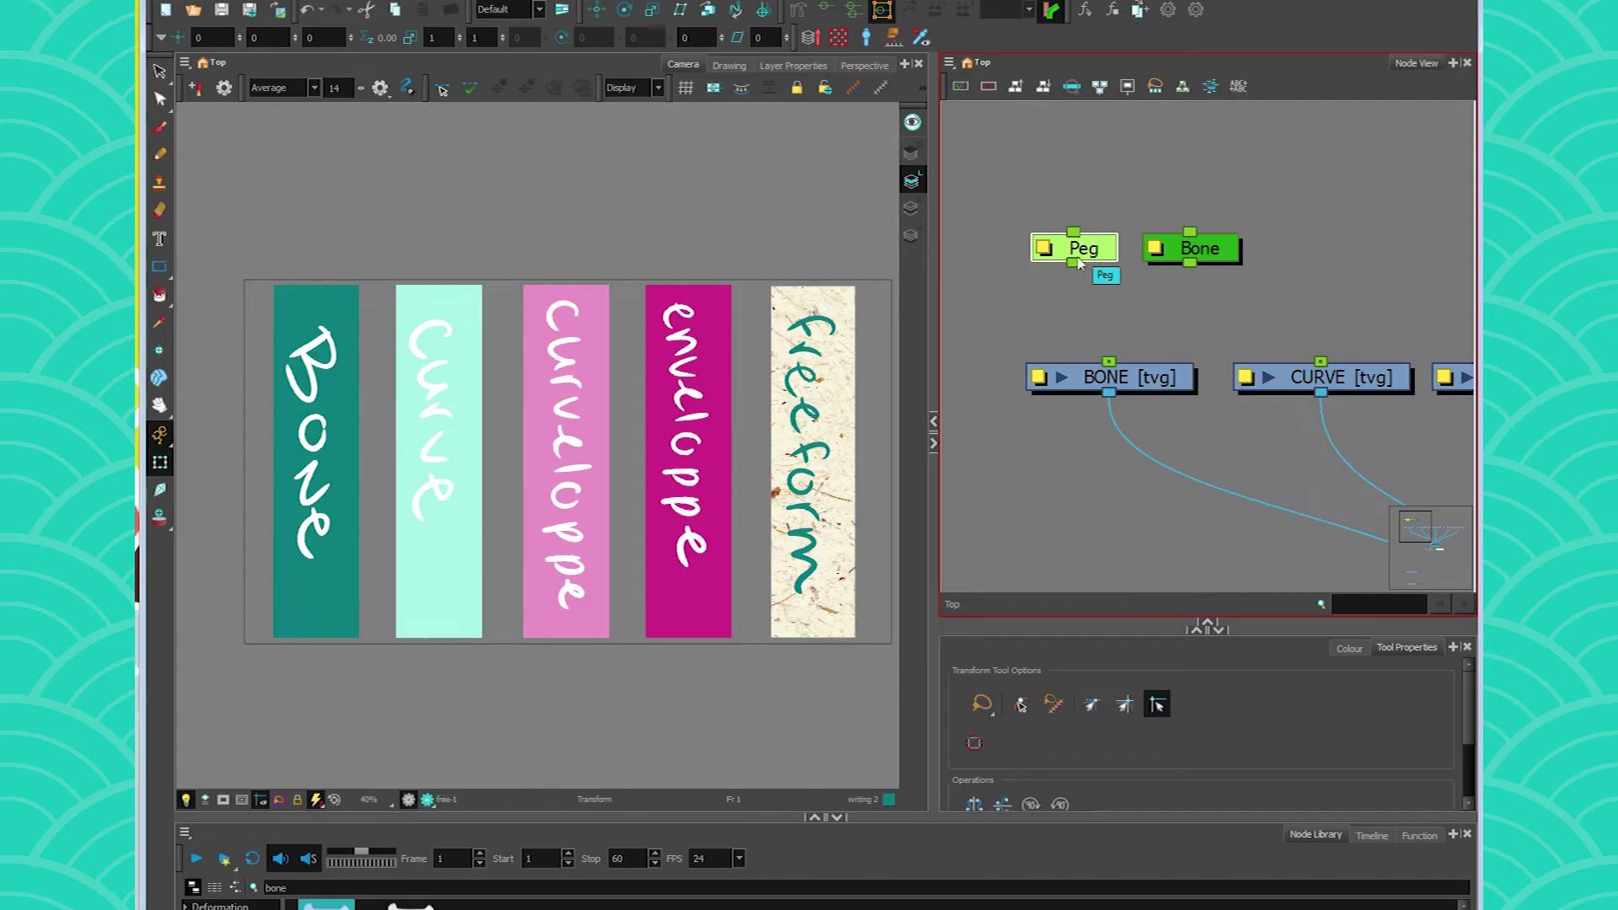
left_click_drag(1072, 263, 1109, 371)
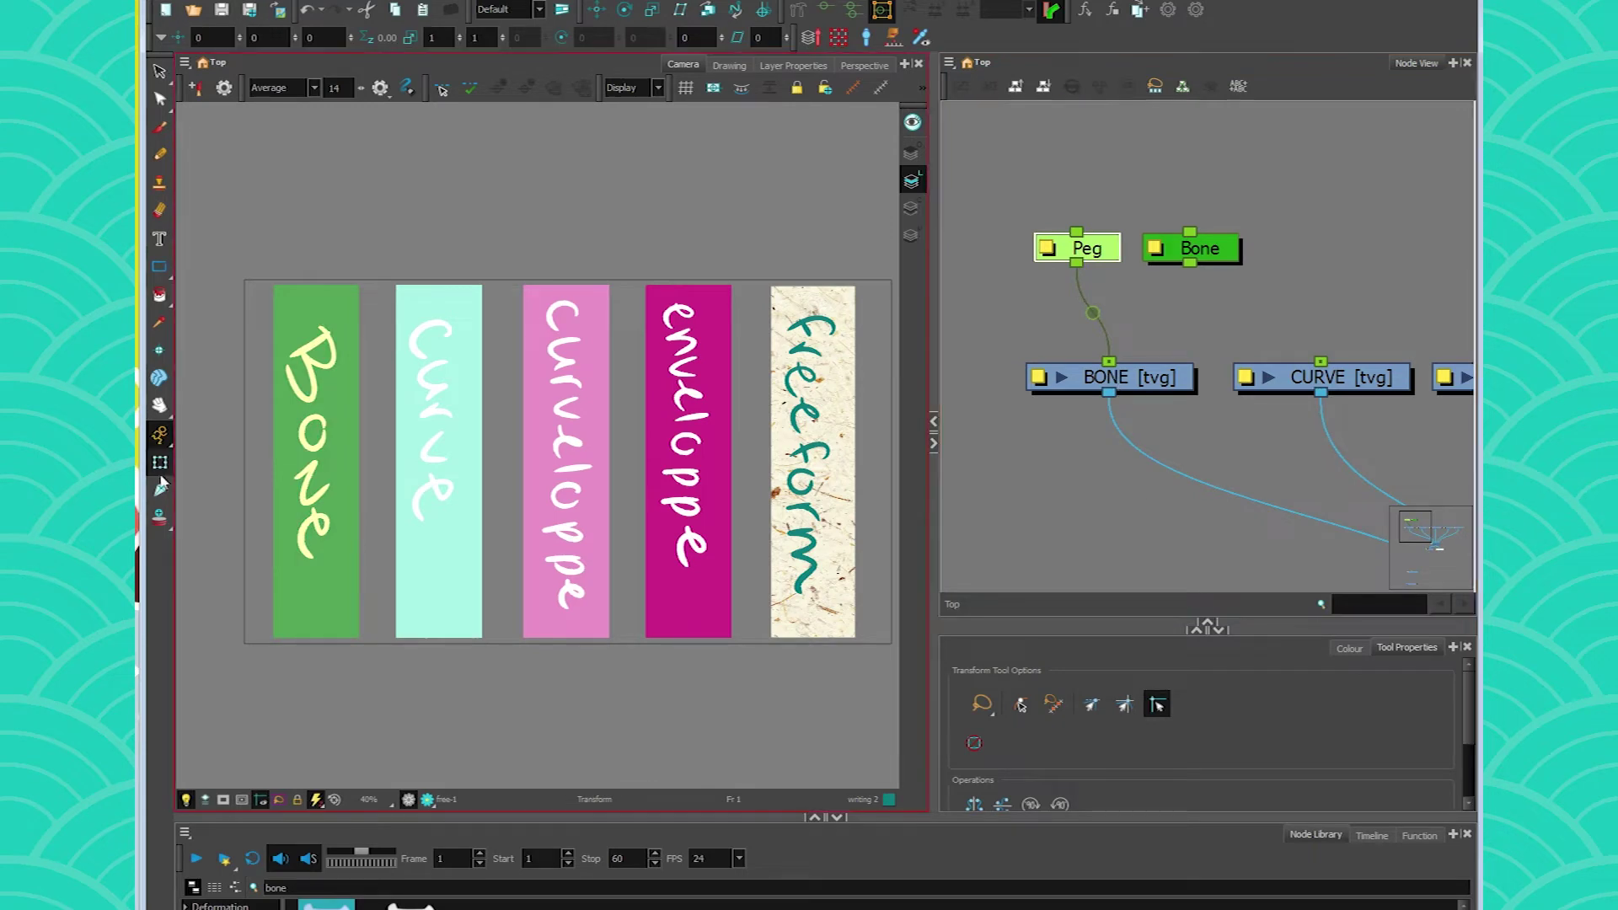
Try moving the peg's pivot to the upper end of the BONE strip and transforming the strip around it.
left_click(313, 337)
mouse_move(568, 461)
left_mouse_down()
mouse_move(307, 307)
mouse_move(314, 291)
left_mouse_up()
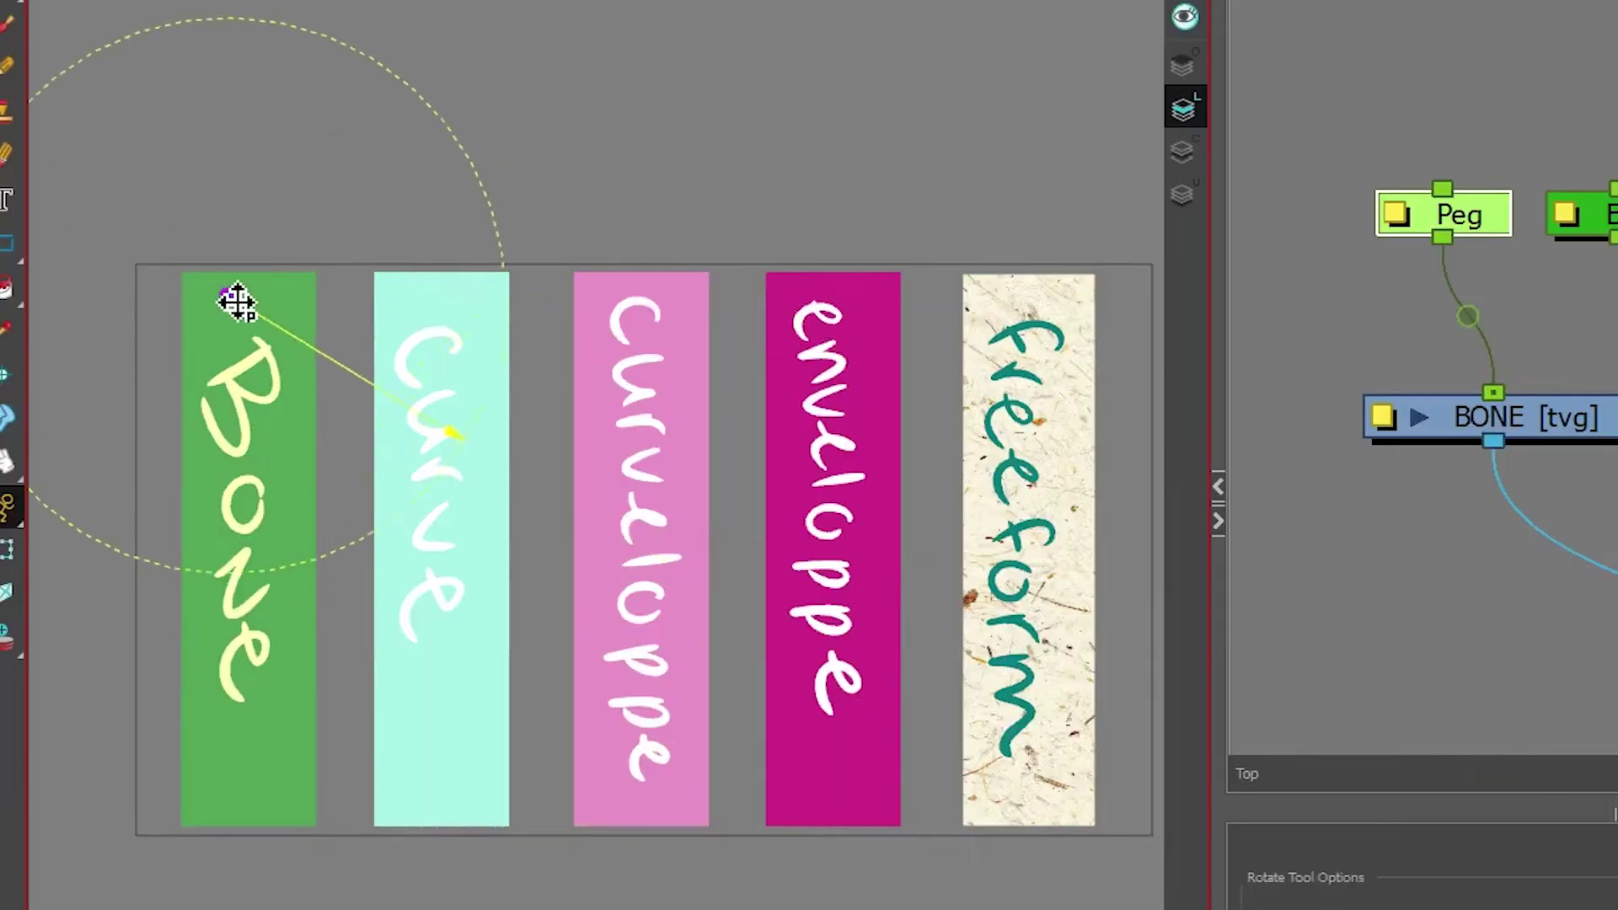
mouse_move(254, 406)
left_mouse_down()
mouse_move(343, 396)
mouse_move(470, 207)
left_mouse_up()
mouse_move(390, 90)
left_mouse_down()
mouse_move(585, 365)
mouse_move(712, 420)
mouse_move(351, 28)
left_mouse_up()
left_click_drag(340, 640, 727, 835)
key("ctrl+z")
key("ctrl+z")
key("ctrl+z")
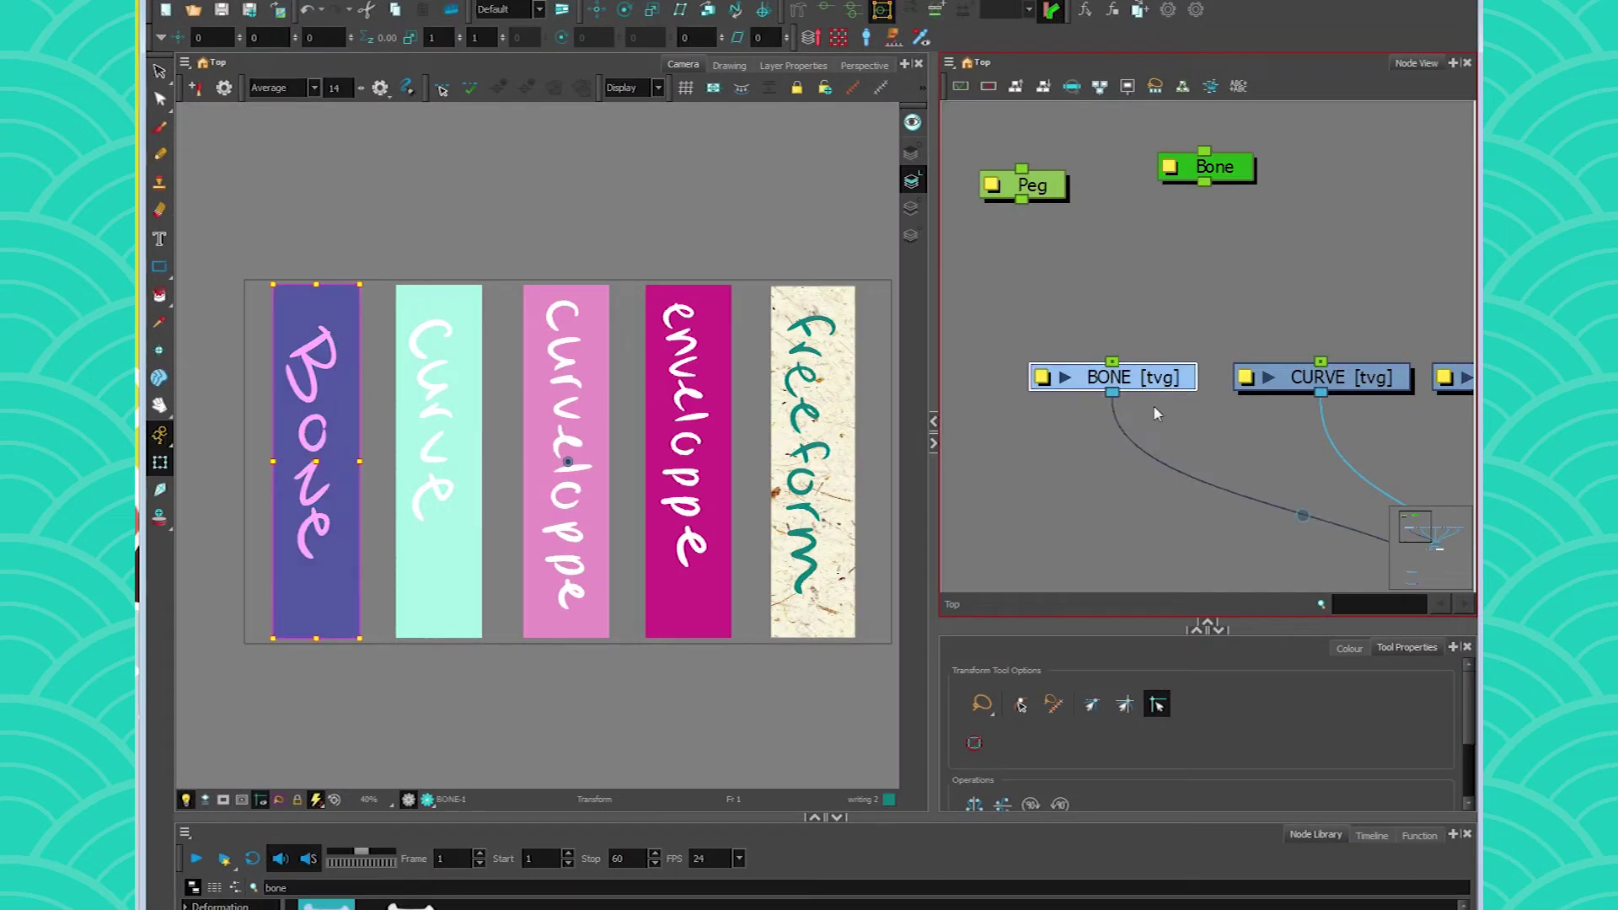
Rig the BONE drawing with a two-bone deformation chain running down the centre of the strip from its top edge to its bottom edge.
left_click(798, 10)
left_click_drag(312, 288, 310, 467)
left_click(308, 637)
left_click(160, 462)
left_click_drag(1095, 296, 1067, 298)
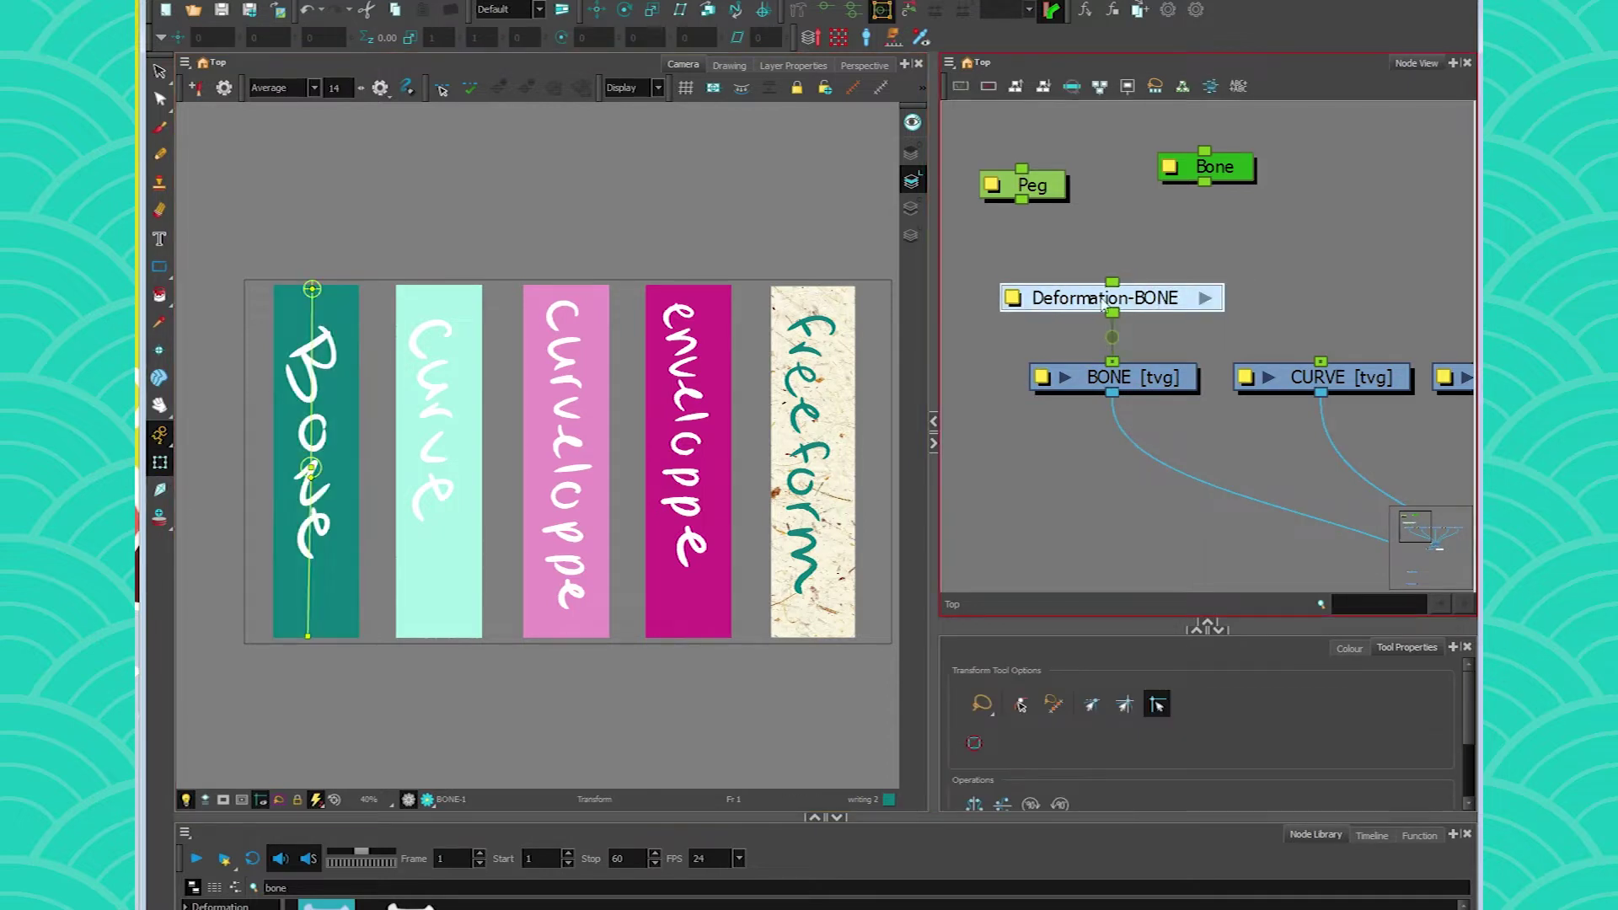
Open the Deformation-BONE group and examine the nodes between its input and output ports.
left_click(1201, 300)
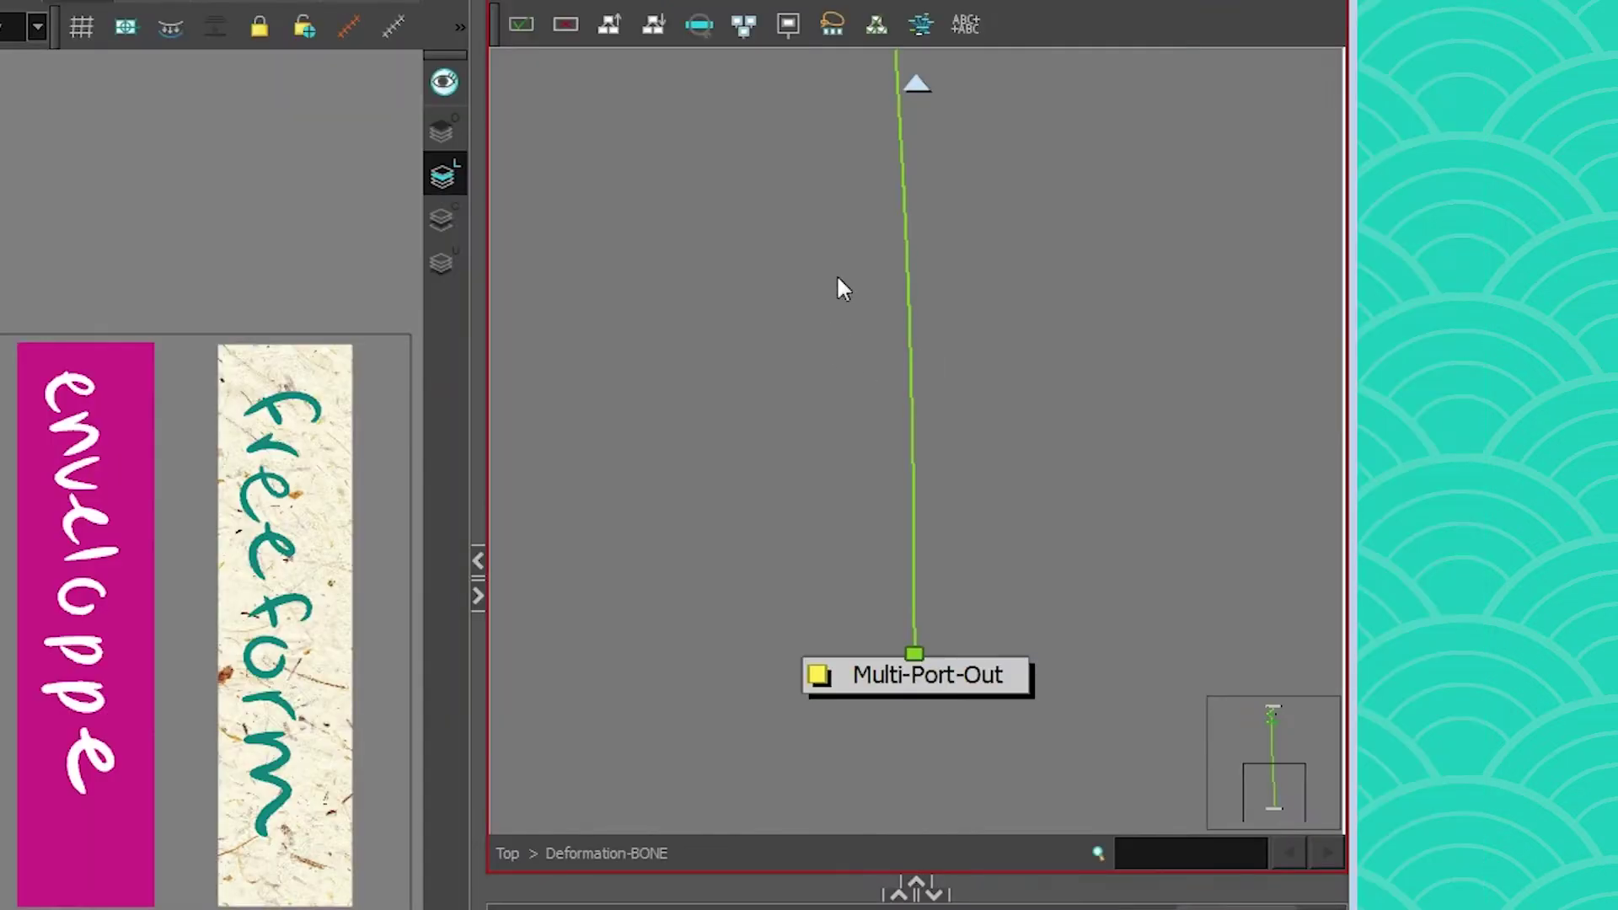
left_click_drag(784, 195, 791, 909)
scroll(861, 247, "up", 3)
scroll(969, 295, "down", 4)
Reposition the loose Peg and Bone nodes above the Deformation-BONE group.
left_click_drag(969, 295, 982, 295)
left_click_drag(1272, 202, 1259, 201)
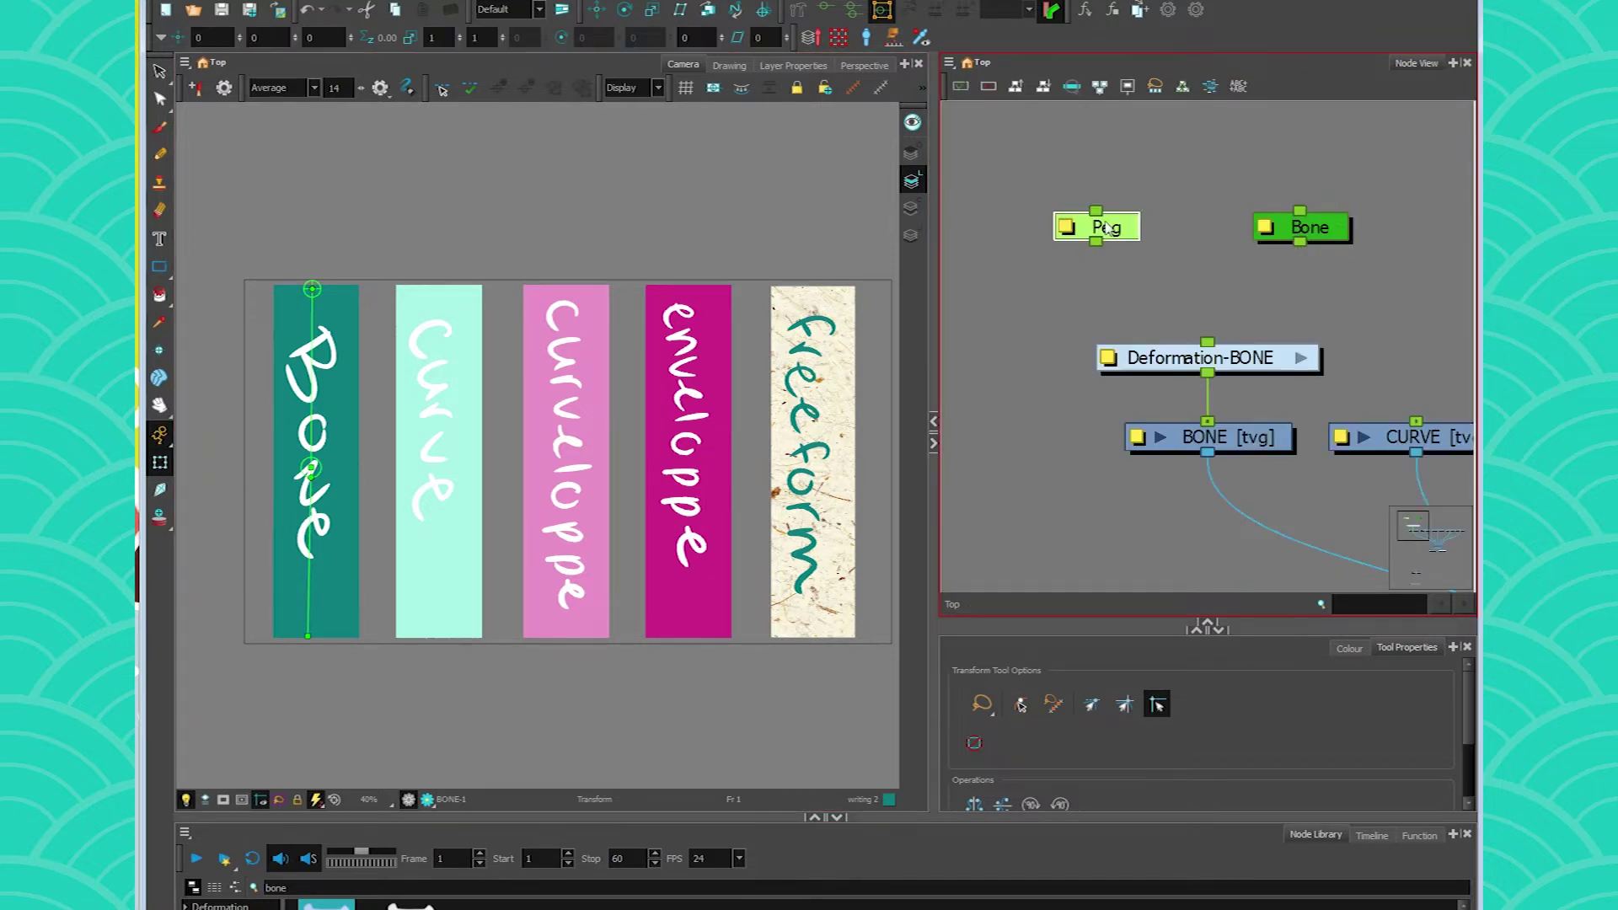
mouse_move(1084, 224)
left_mouse_down()
mouse_move(975, 205)
mouse_move(1054, 225)
left_mouse_up()
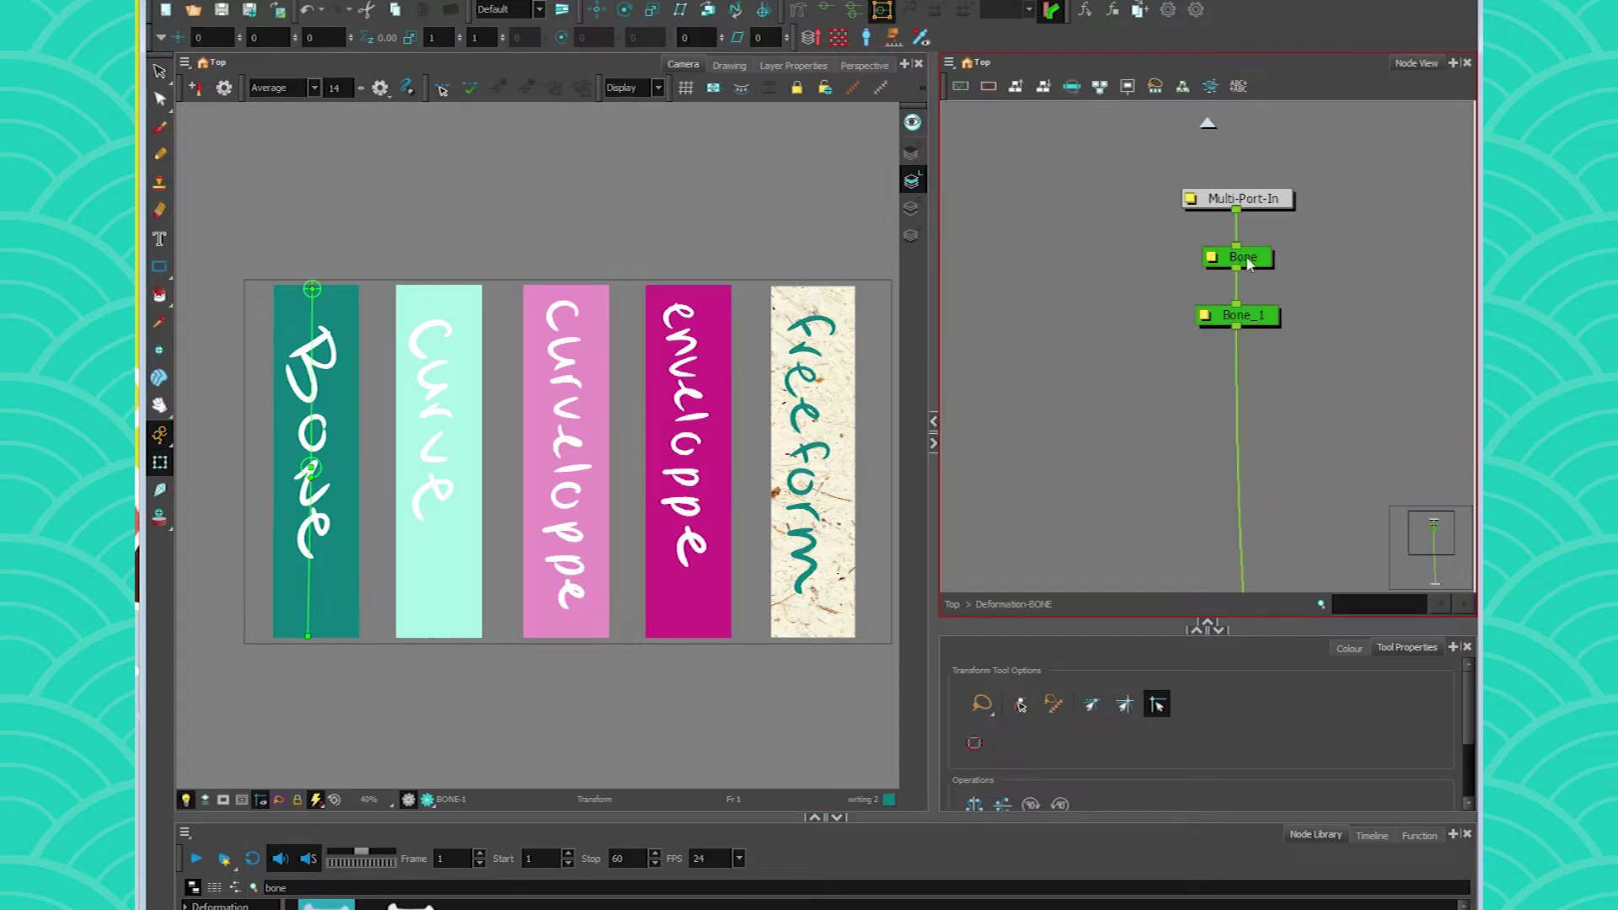
Inside Deformation-BONE, select Bone and Bone_1 in turn to see which strip segment each one controls.
left_click_drag(1251, 257, 1251, 319)
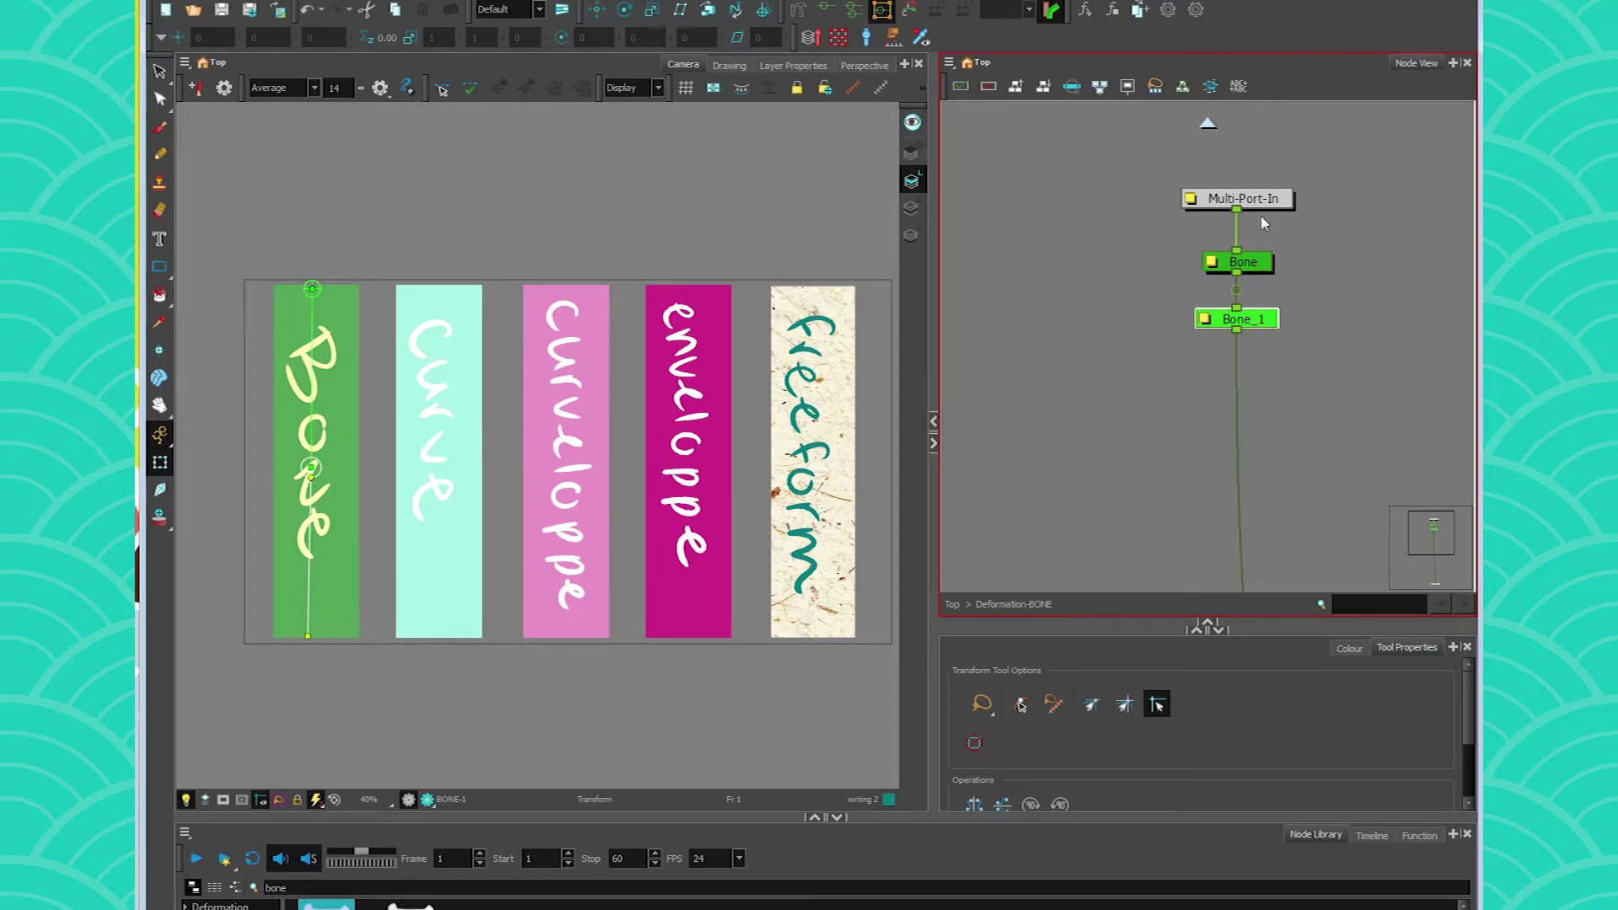
left_click(315, 300)
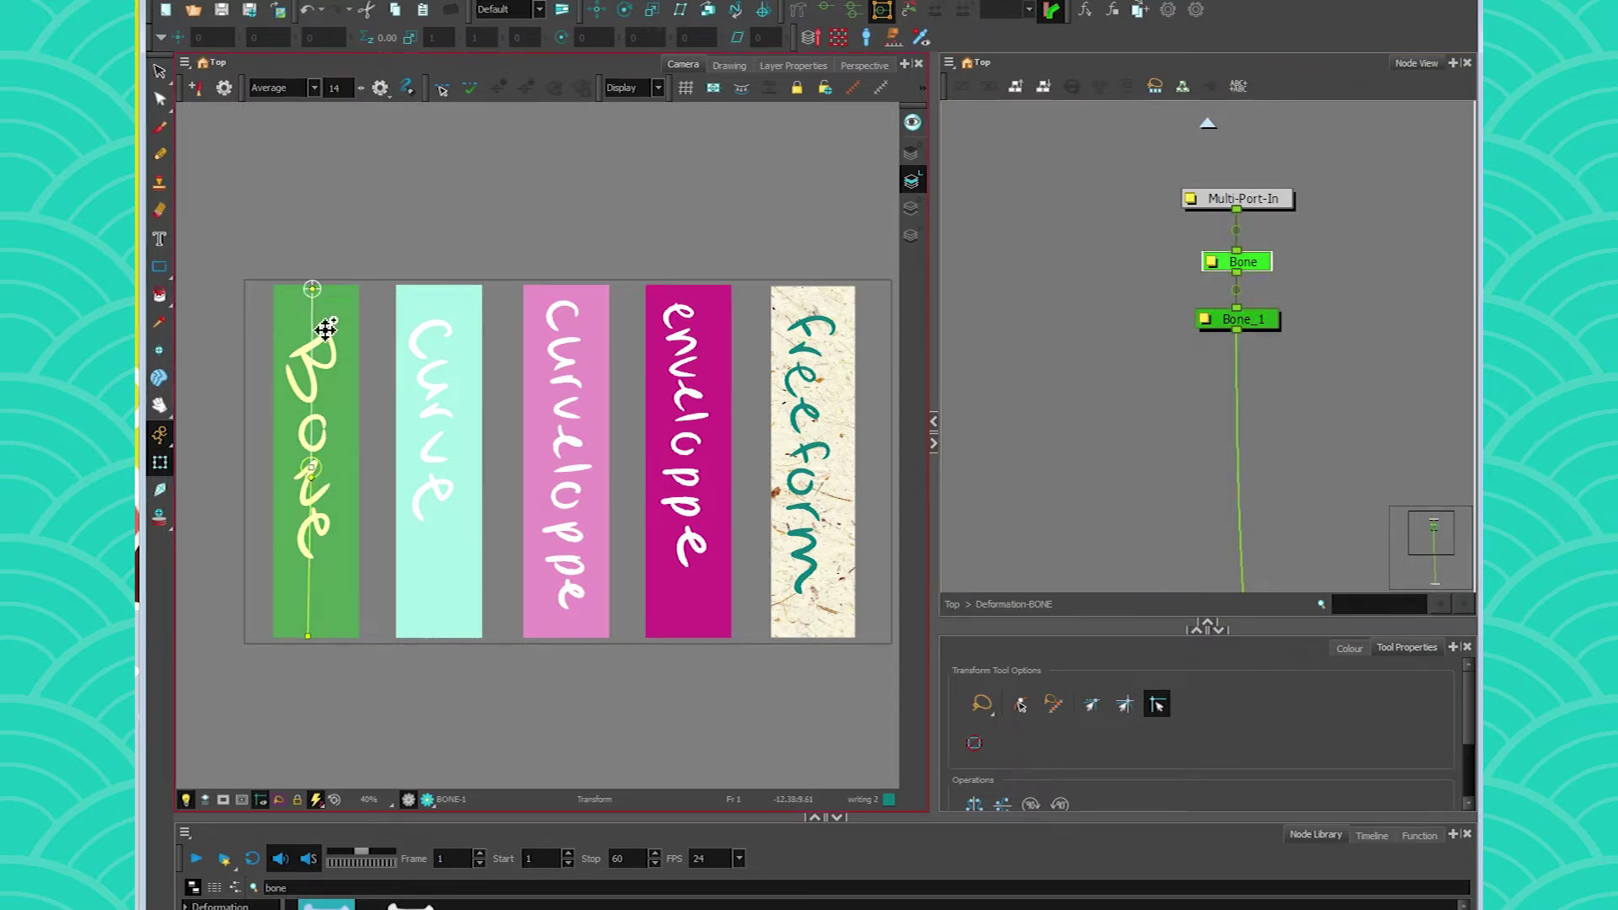
left_click_drag(329, 492, 826, 423)
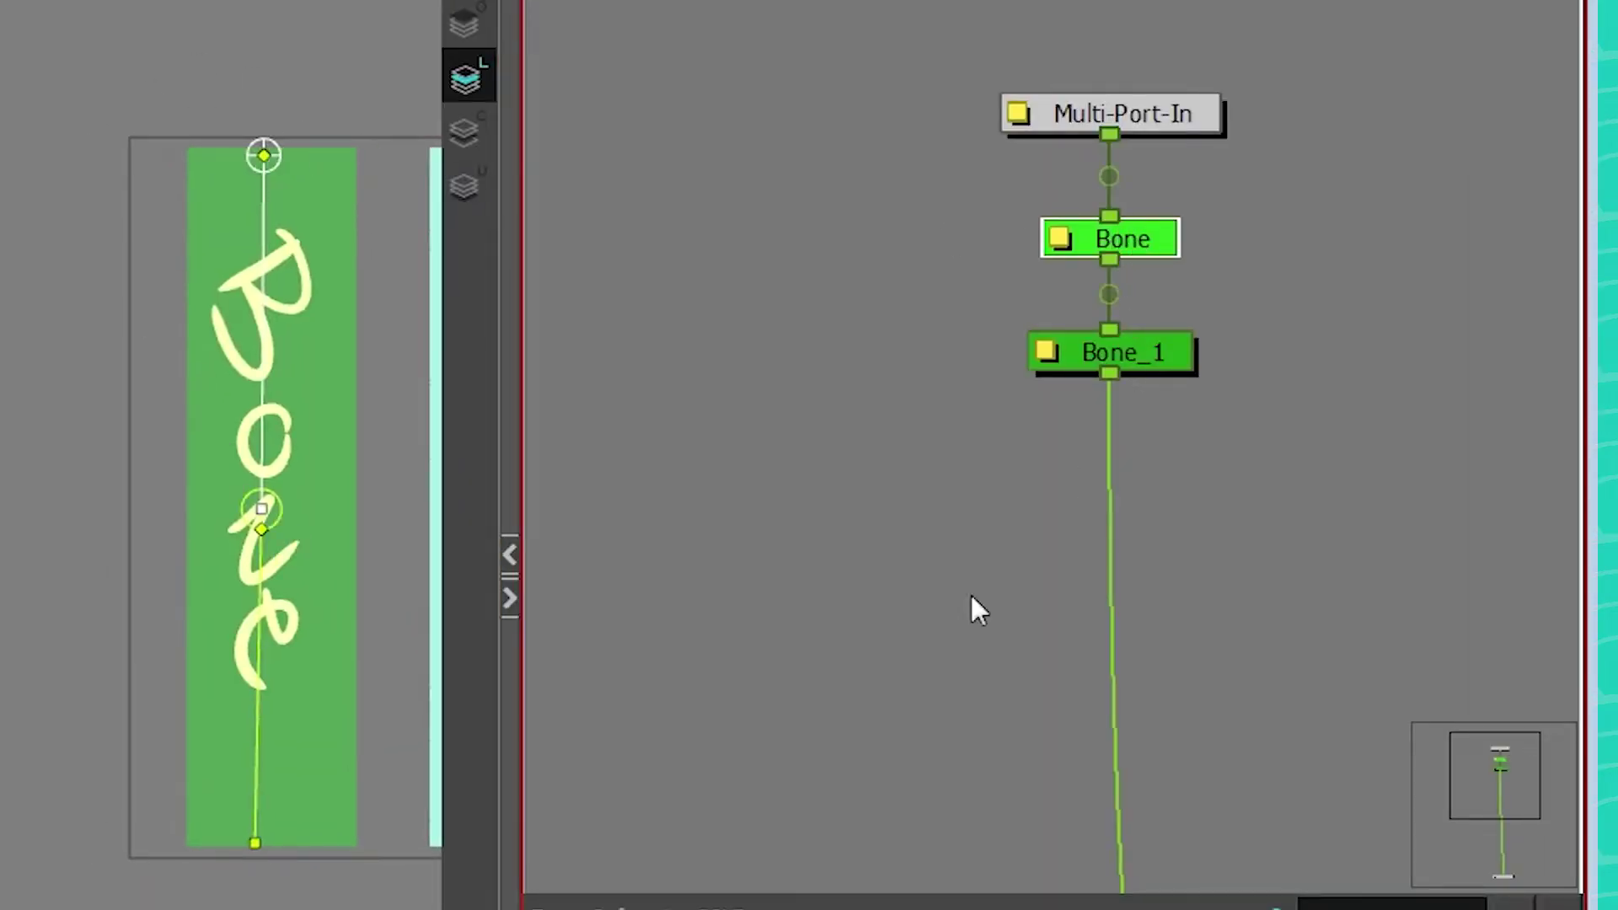
left_click(258, 603)
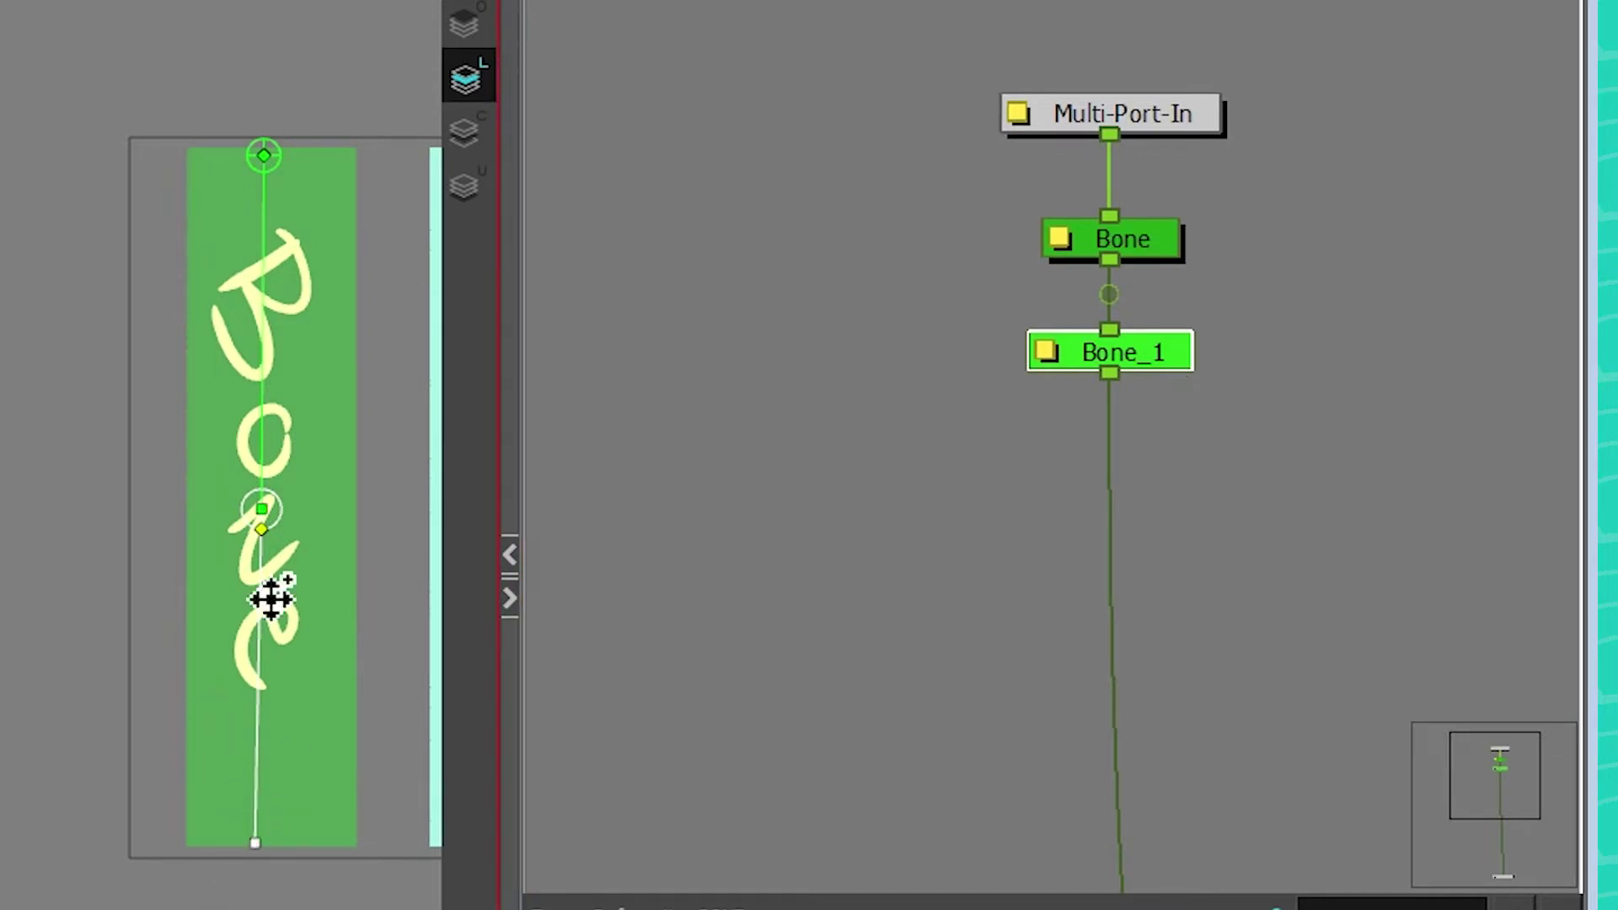
Extend the bone chain beyond the strip's lower end with six extra bones, and remove those bones again.
left_click(159, 433)
left_click(726, 648)
left_click(629, 574)
left_click(599, 408)
left_click(581, 295)
left_click(484, 332)
left_click(450, 401)
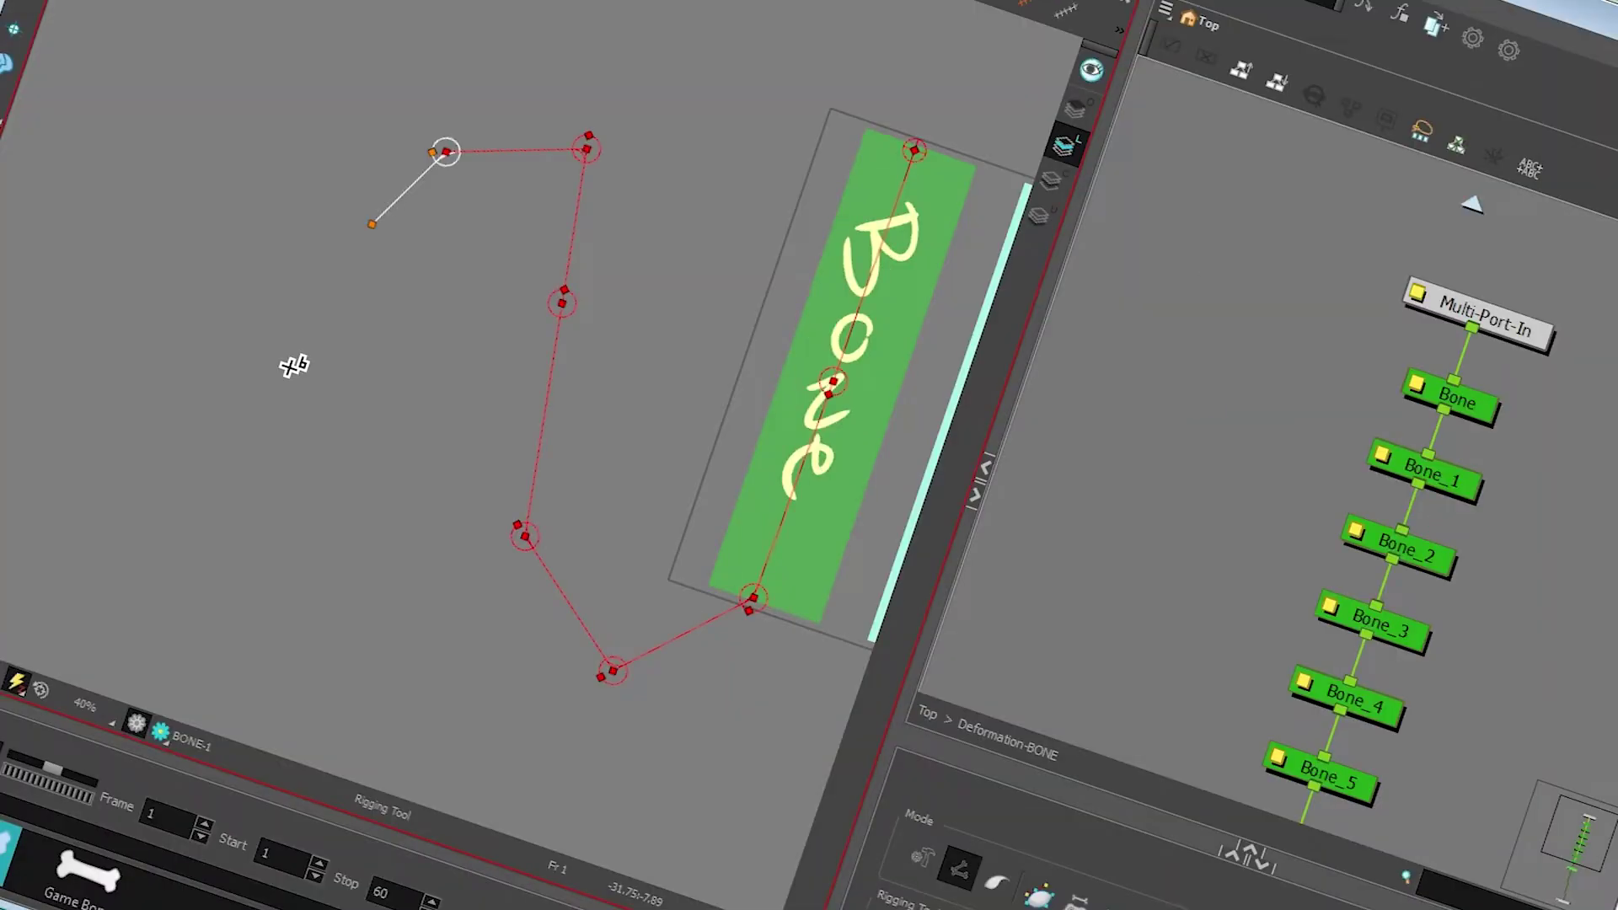
left_click_drag(1207, 589, 1256, 366)
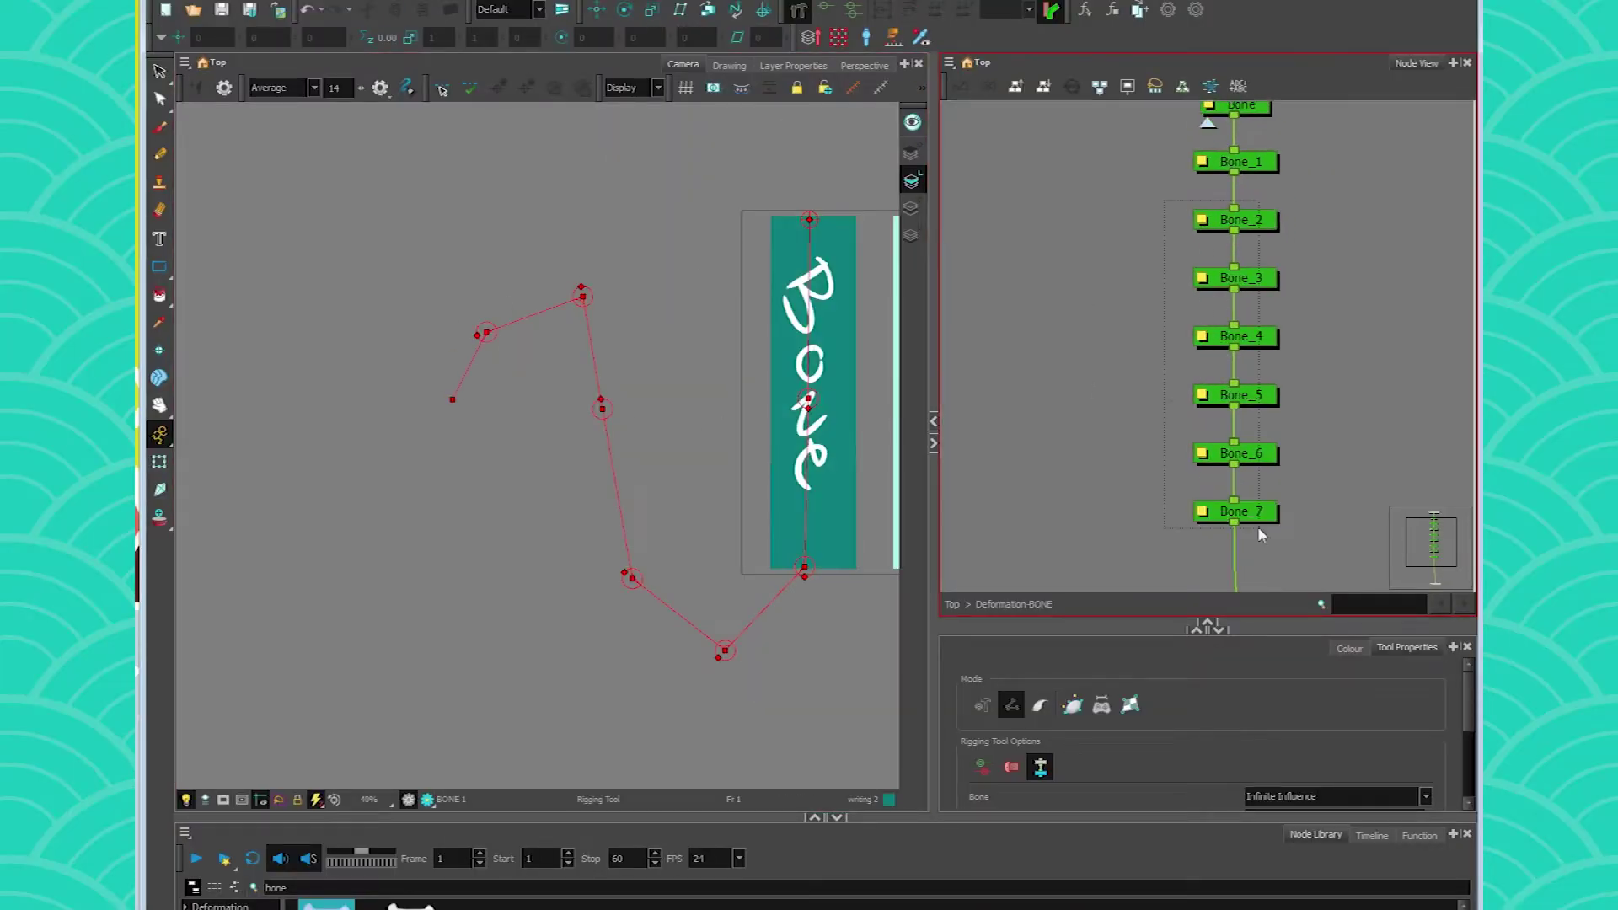
left_click(1277, 436)
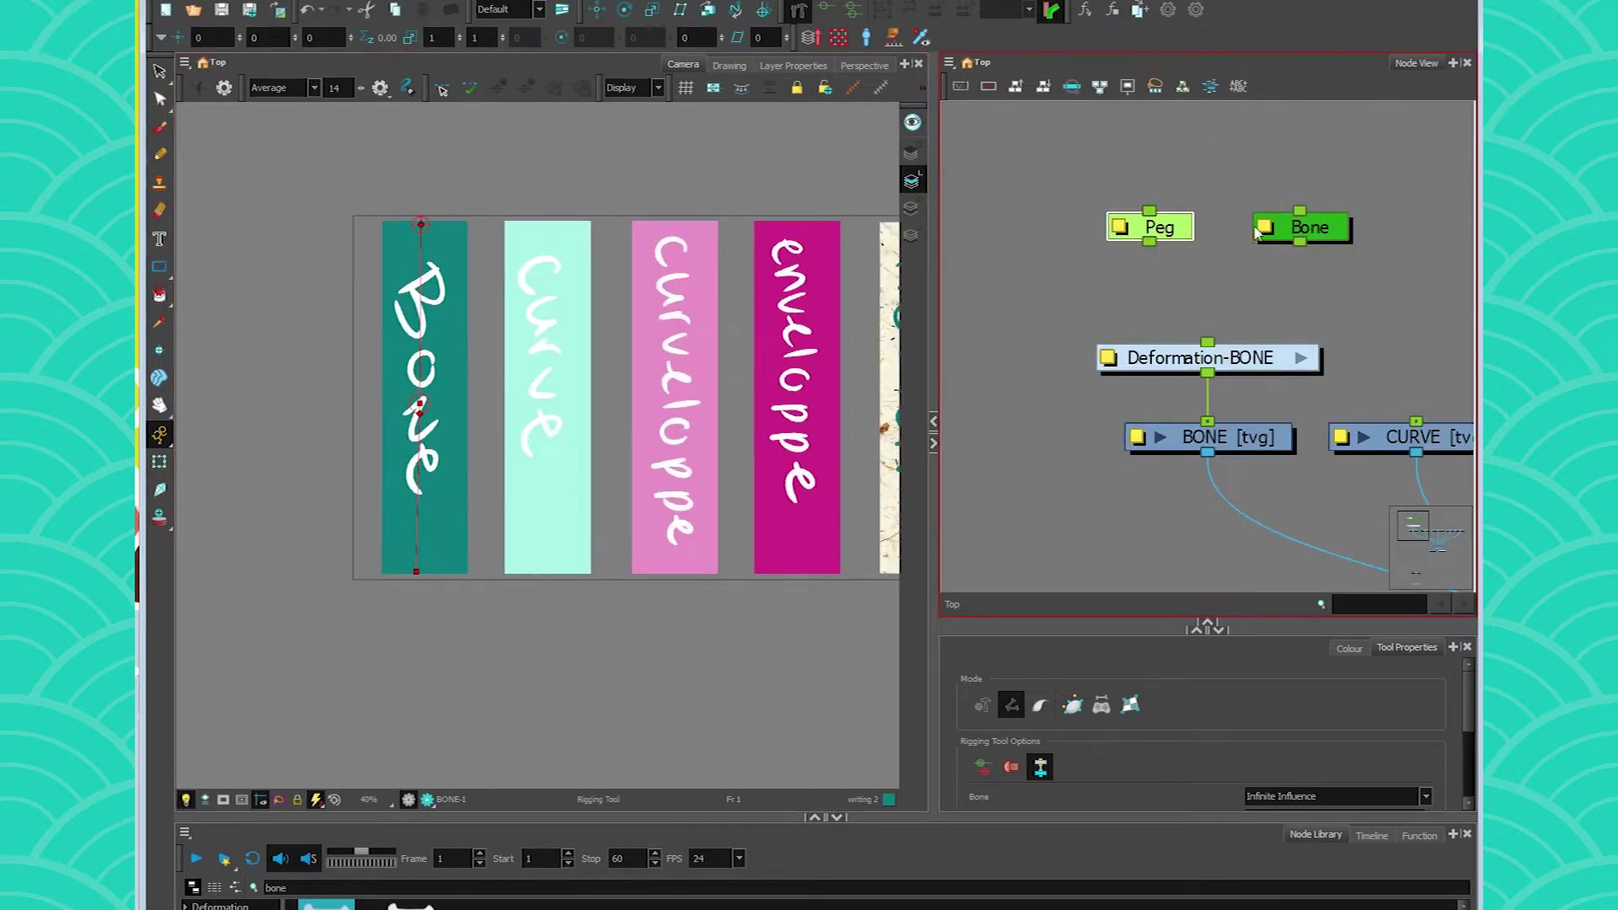
Attach the BONE-P peg to the BONE drawing in place of the deformation group and move its pivot to the strip's bottom edge.
left_click(1323, 234)
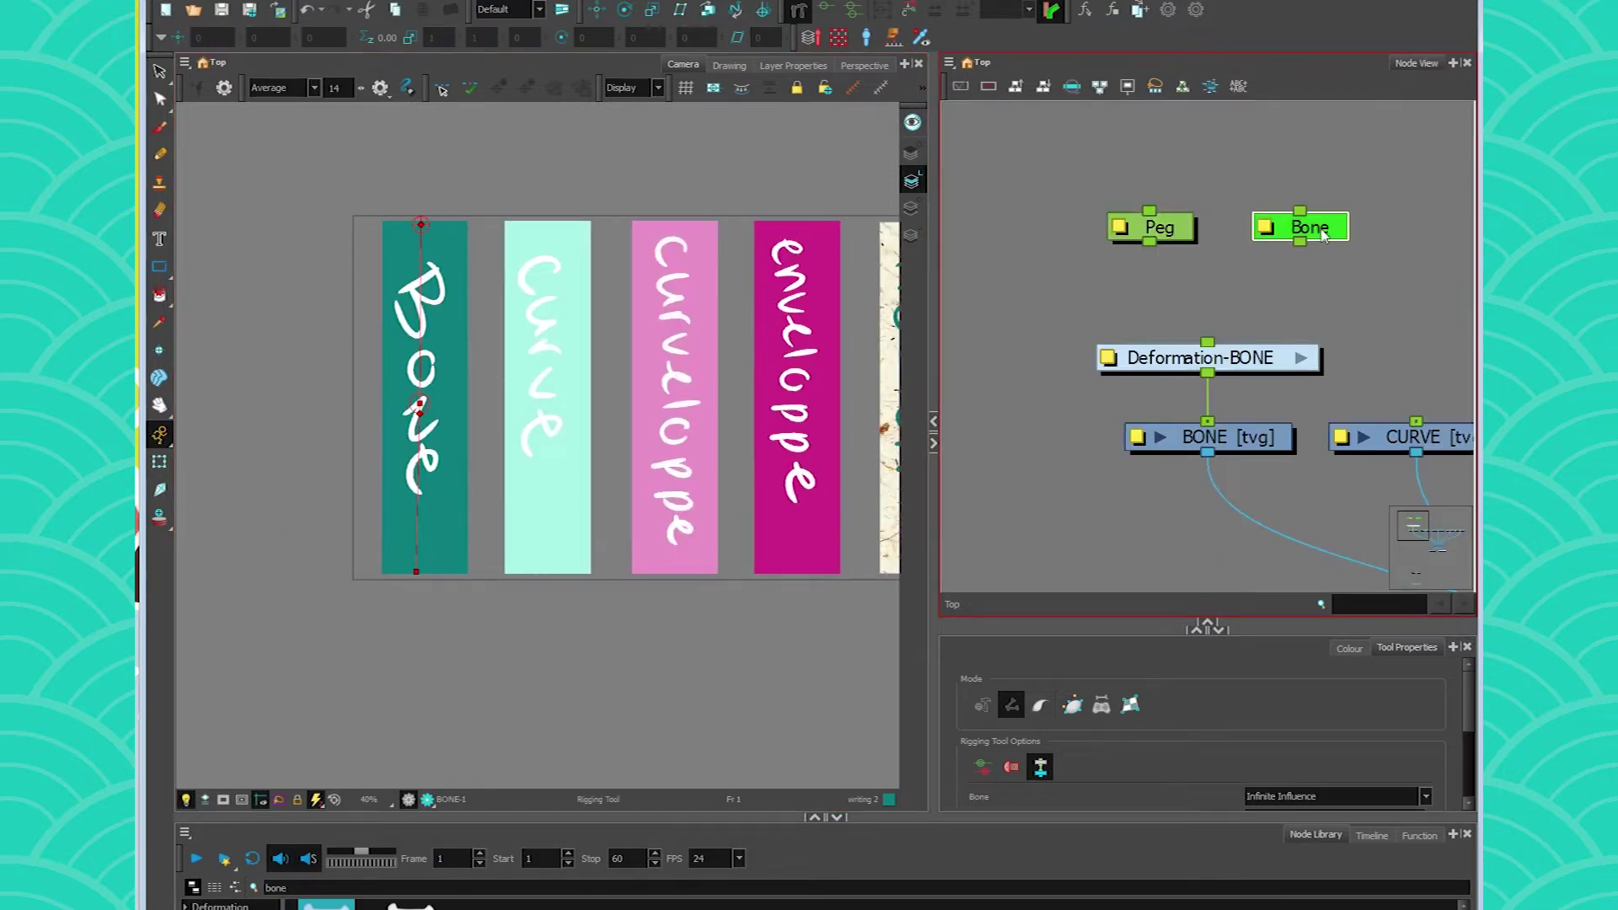
left_click(1147, 234)
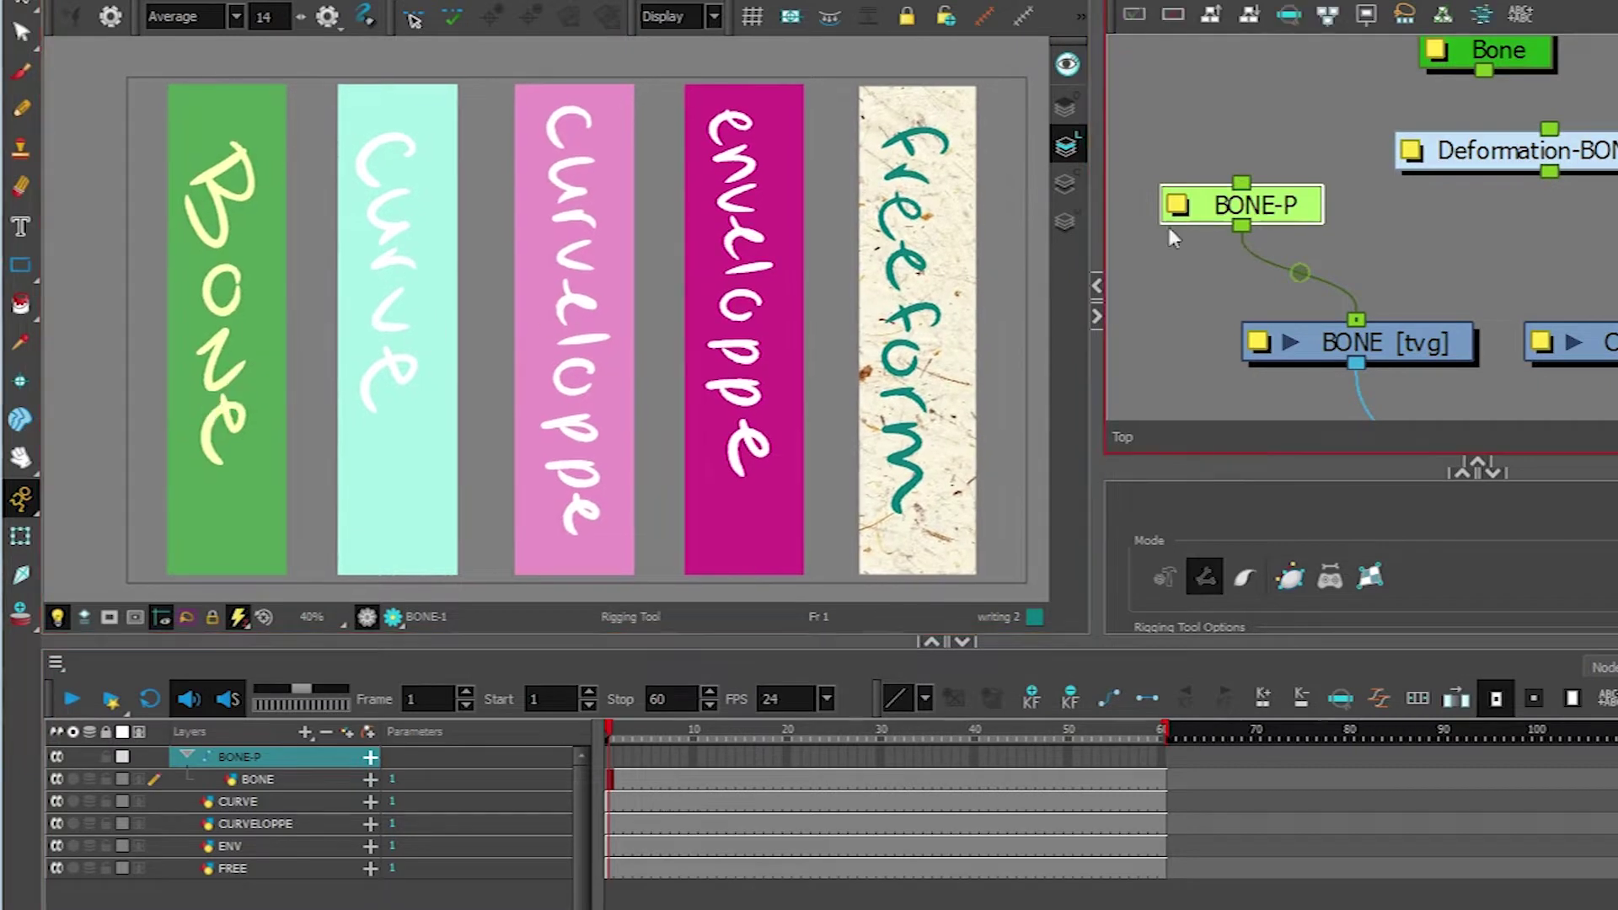
left_click(557, 264)
key("alt+3")
left_click_drag(577, 329, 232, 565)
Test the new pivot by rotating the BONE strip with the Transform tool.
left_click(21, 537)
left_click_drag(209, 438, 262, 311)
left_click_drag(165, 461, 165, 412)
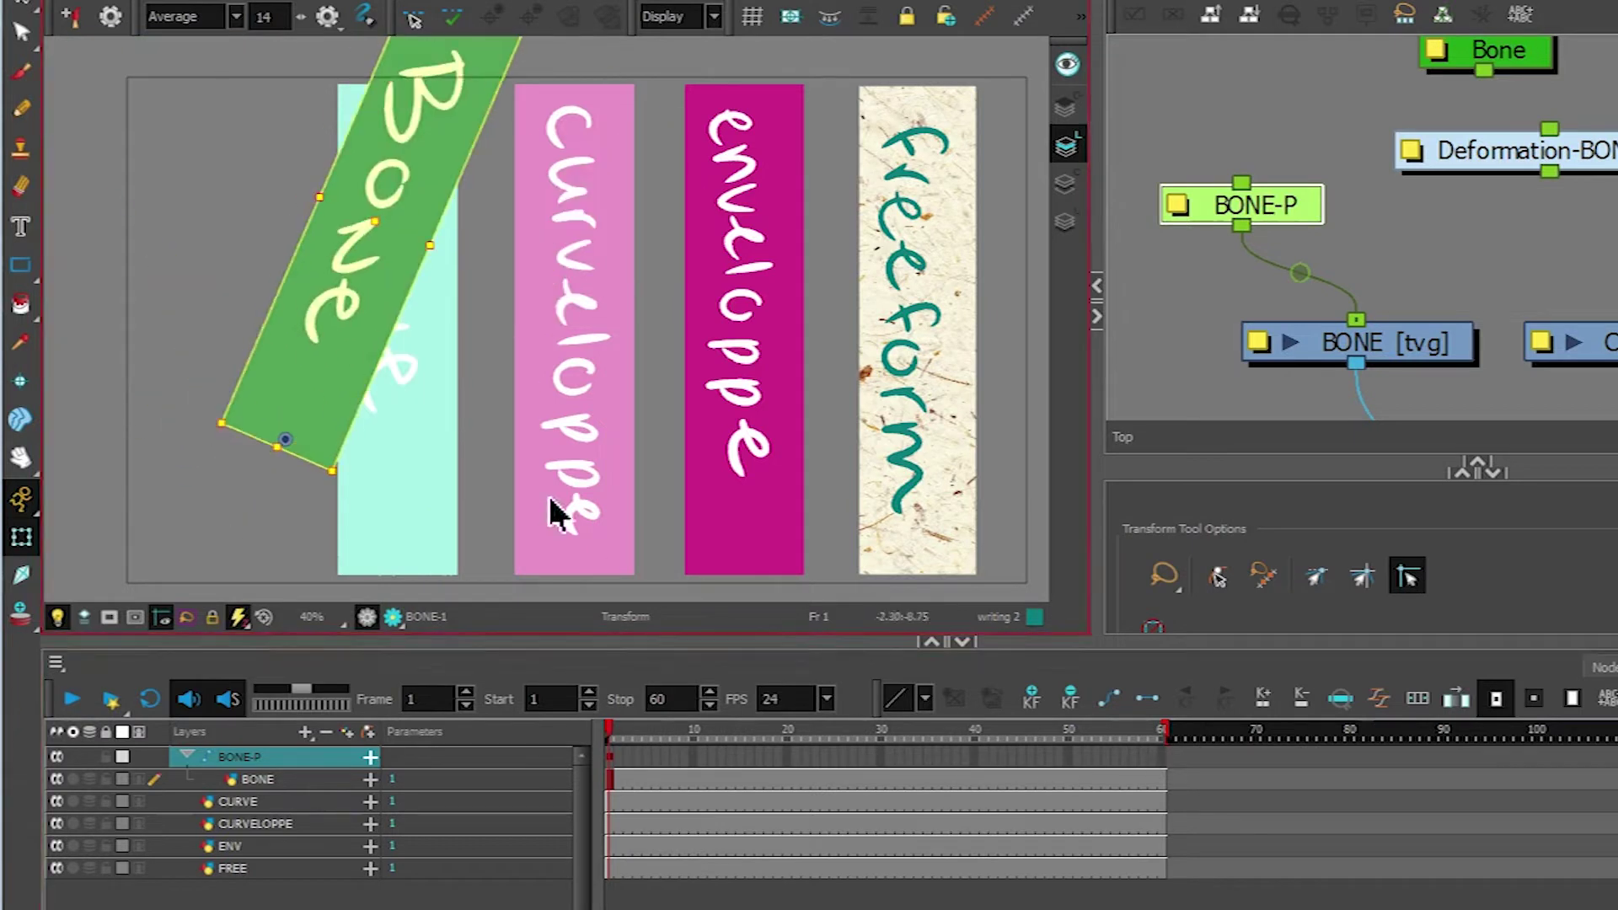
Keyframe the BONE-P peg at frames 1 and 60 and tilt the BONE strip about its bottom pivot to animate it.
left_click(1161, 756)
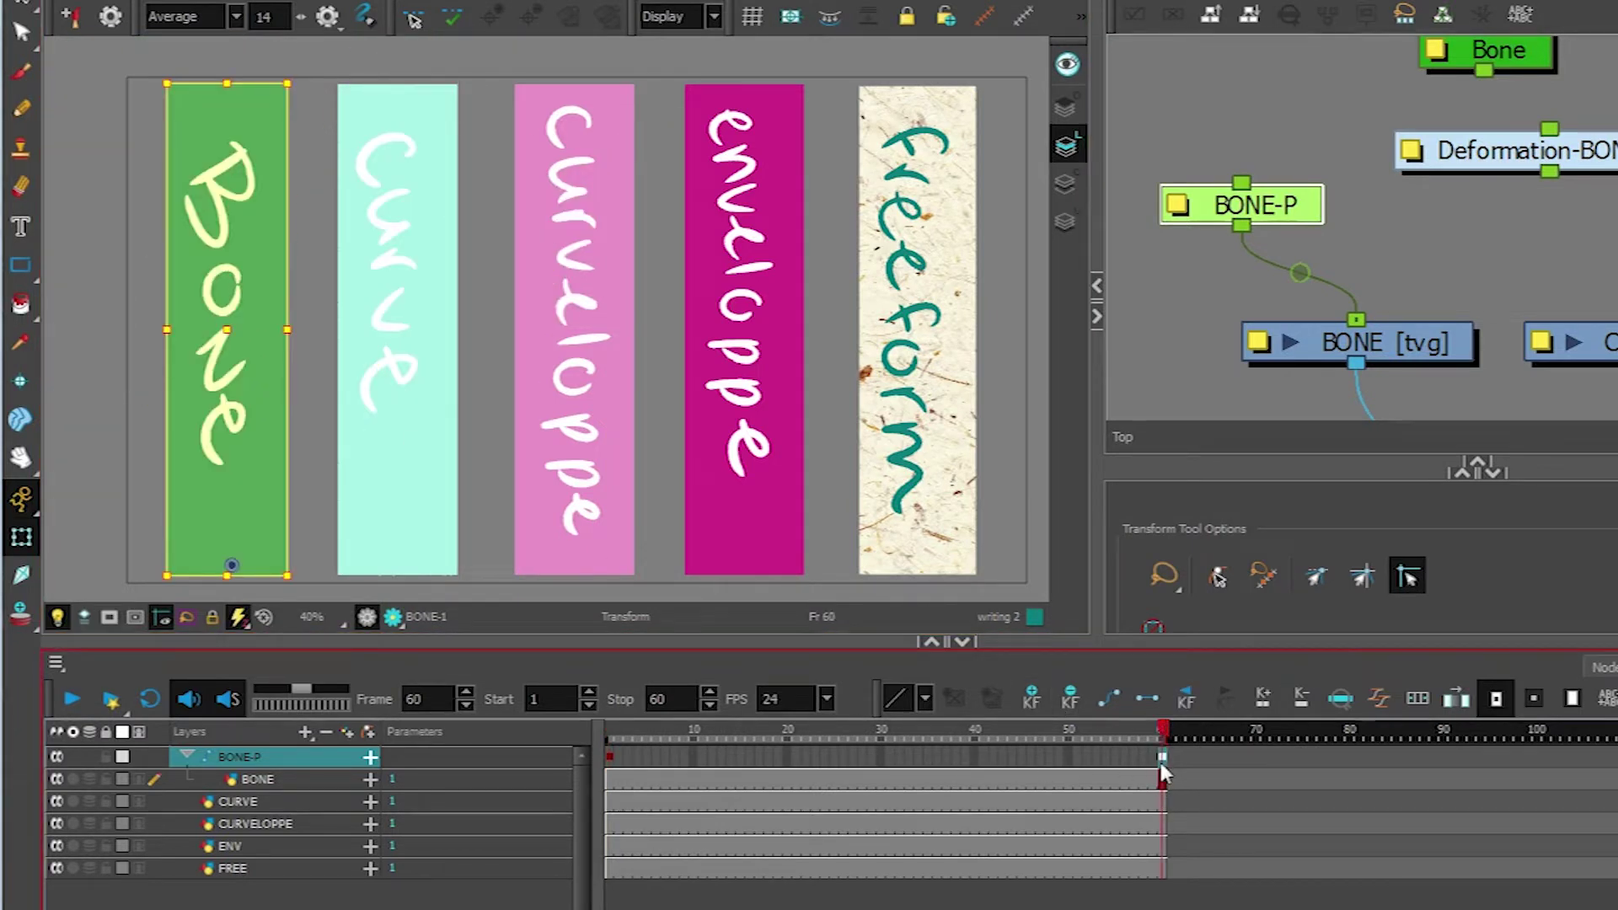
left_click(1162, 756)
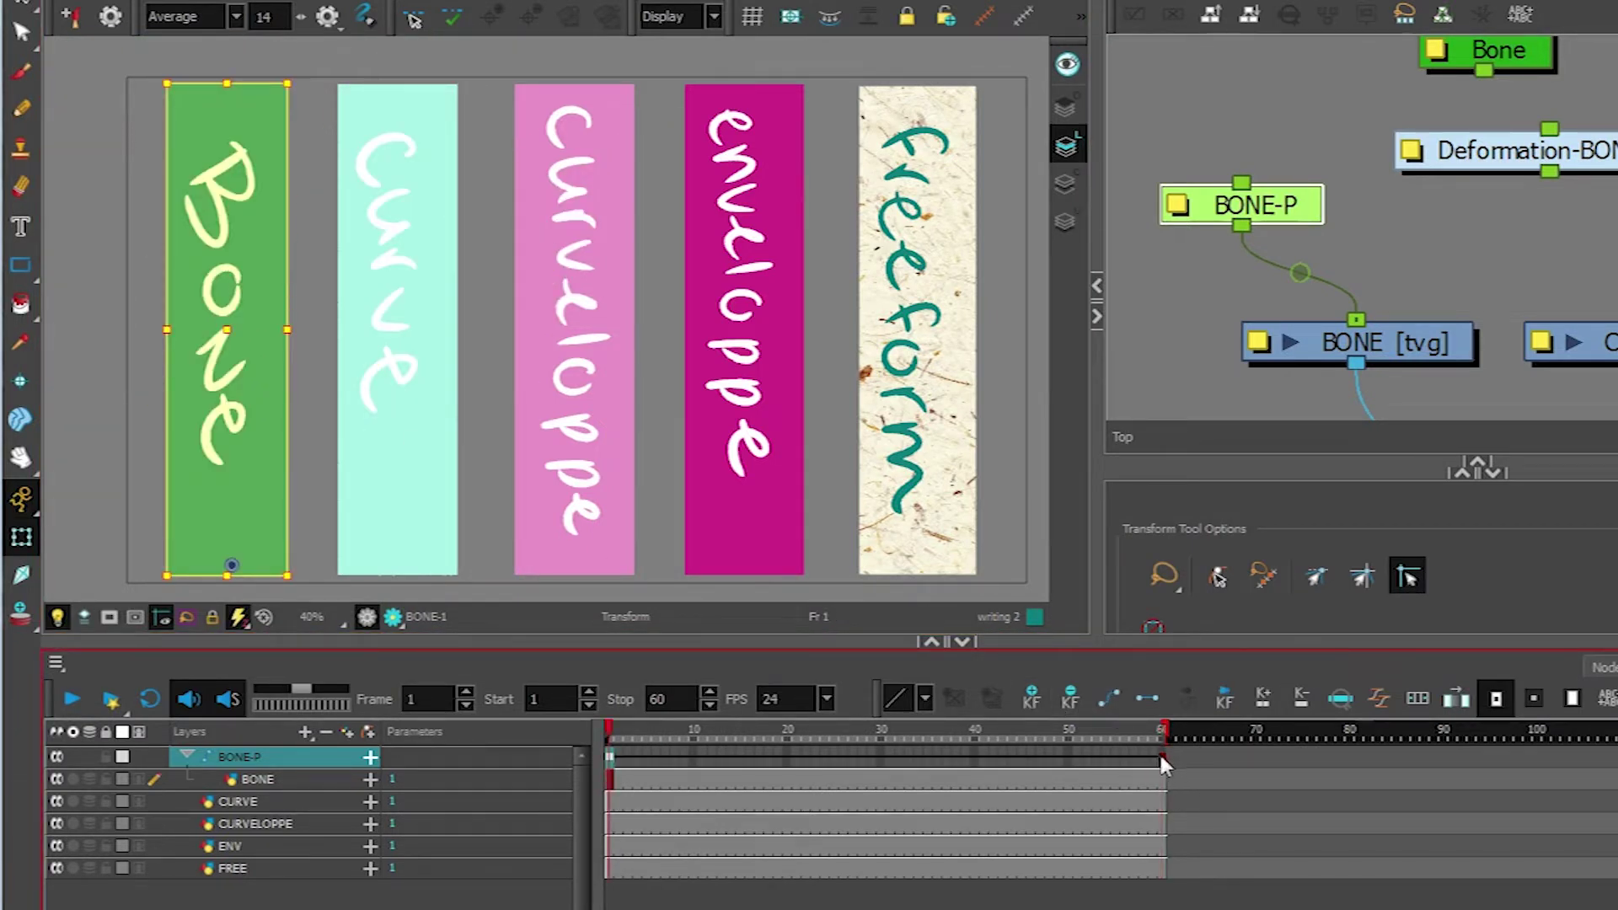
left_click_drag(224, 526, 261, 310)
left_click_drag(321, 369, 125, 355)
left_click(603, 730)
left_click_drag(594, 730, 366, 736)
Disconnect BONE-P from the BONE drawing and connect the Deformation-BONE group above the drawing instead.
left_click_drag(1354, 314, 1298, 261)
left_click_drag(1255, 205, 1166, 120)
left_click_drag(1501, 153, 1345, 214)
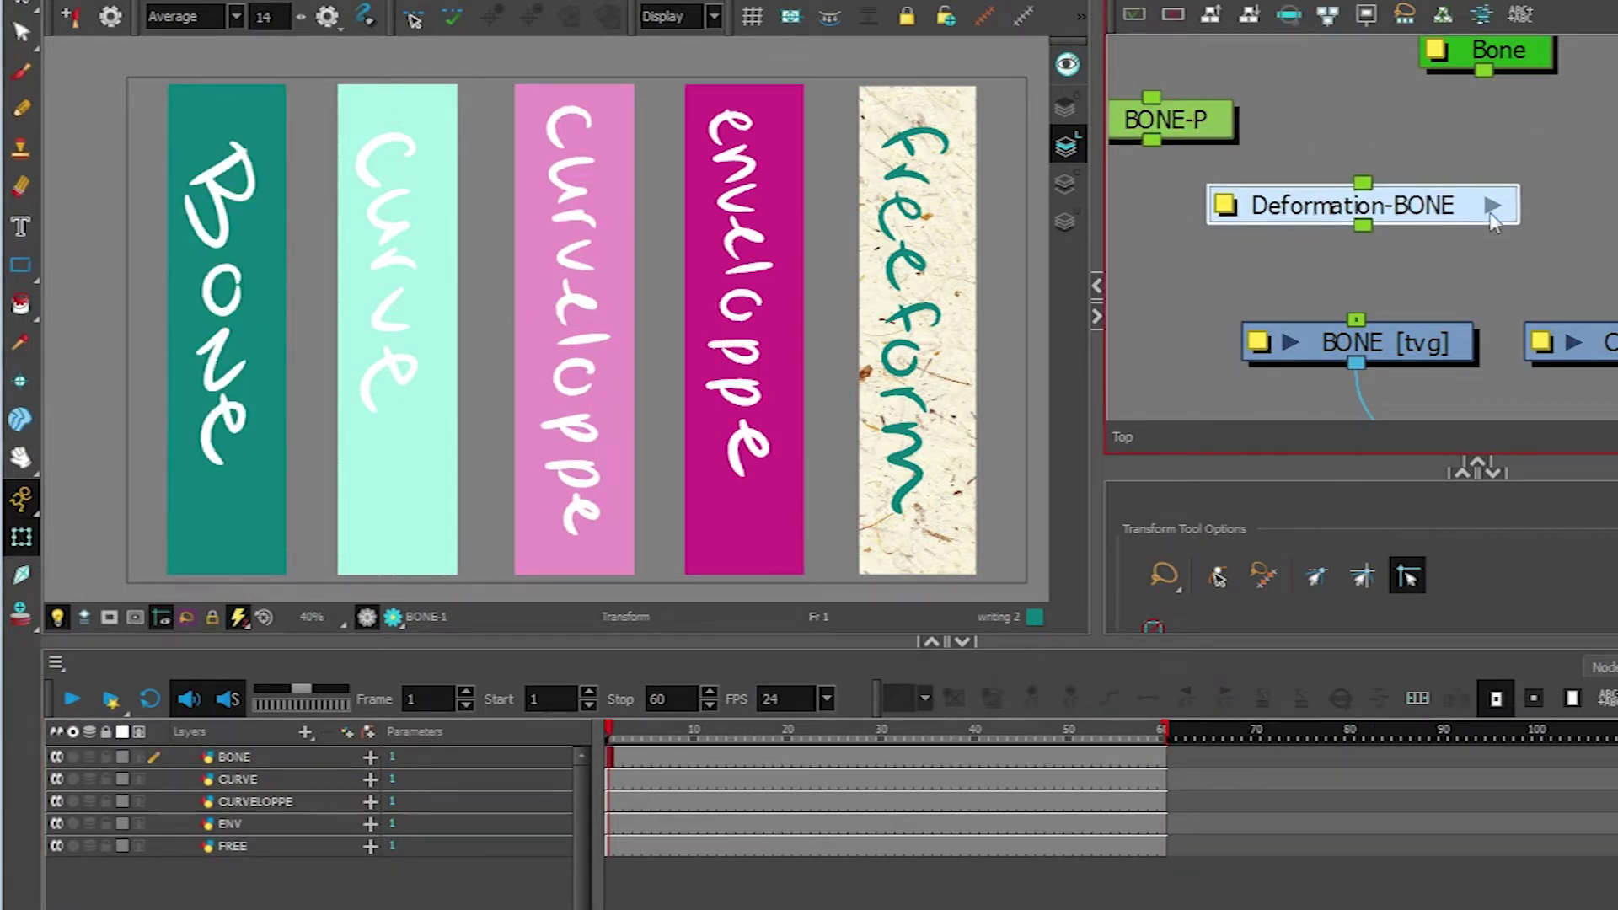
left_click(1493, 212)
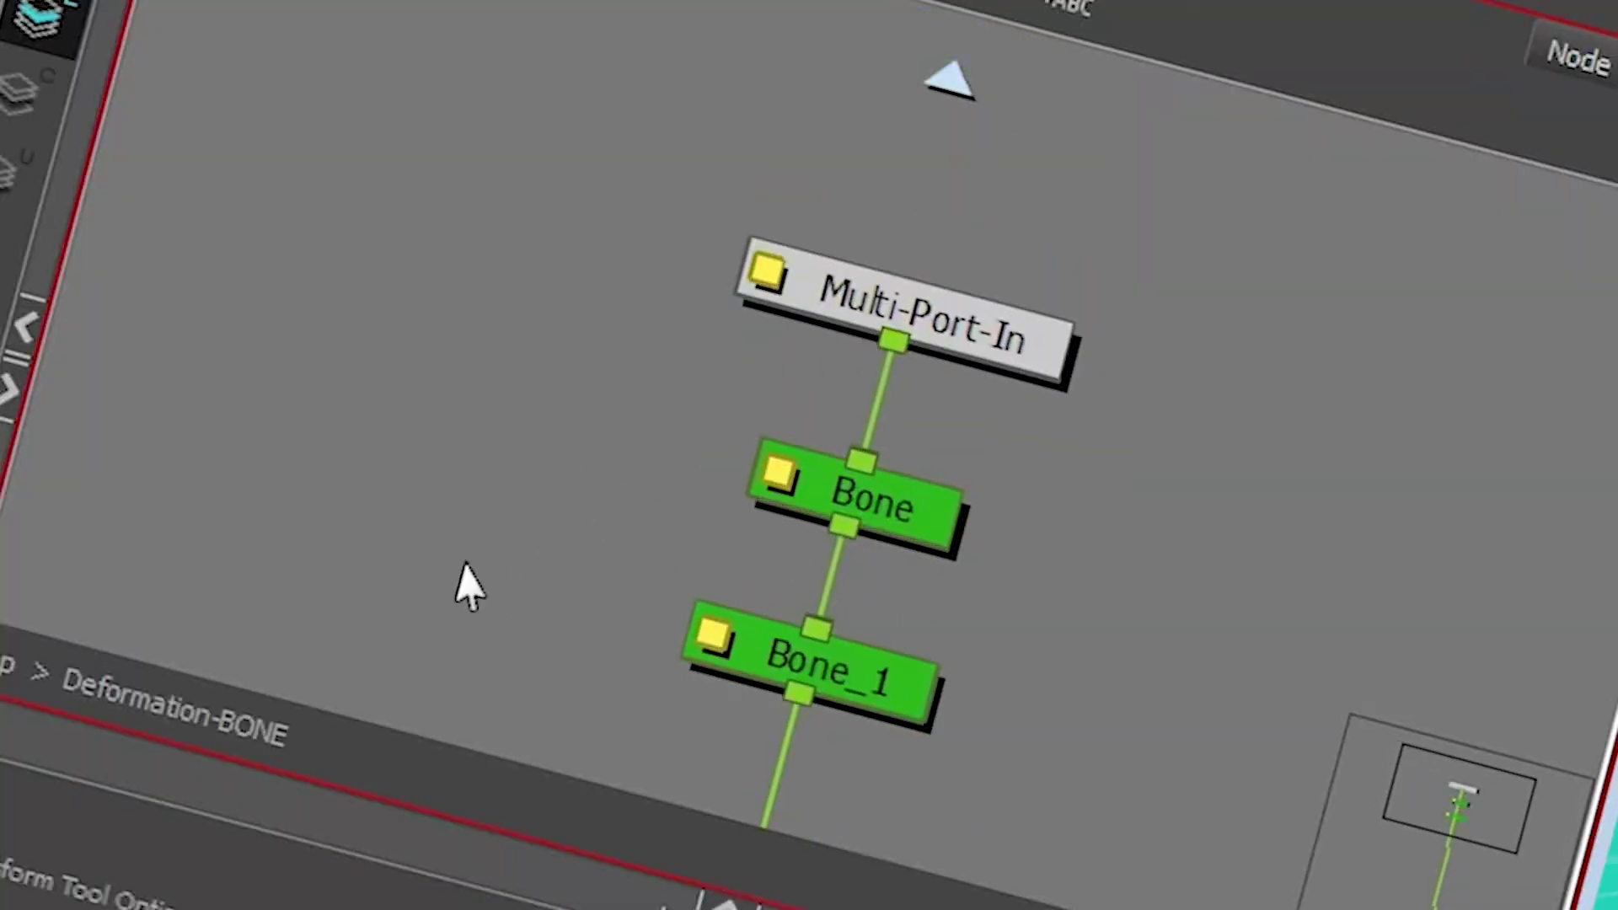
left_click(1121, 436)
left_click_drag(1339, 308, 1337, 220)
mouse_move(1474, 178)
left_mouse_down()
mouse_move(1470, 270)
mouse_move(1488, 167)
left_mouse_up()
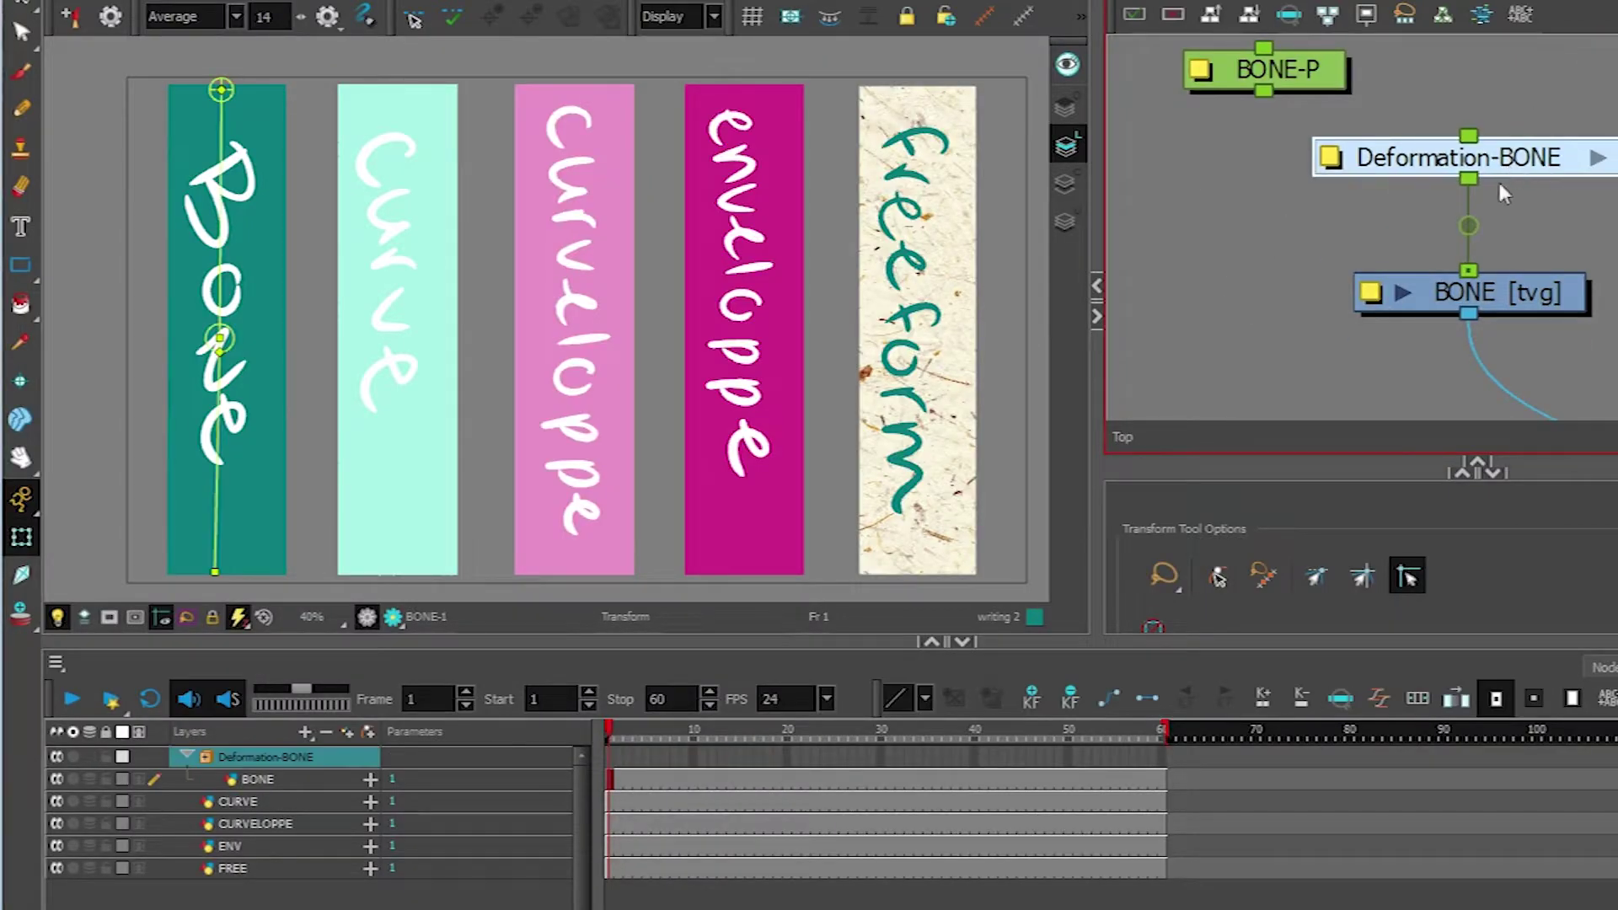
Add motion keyframes at frames 1 and 60 to both the Bone and Bone_1 layers of Deformation-BONE.
left_click(186, 757)
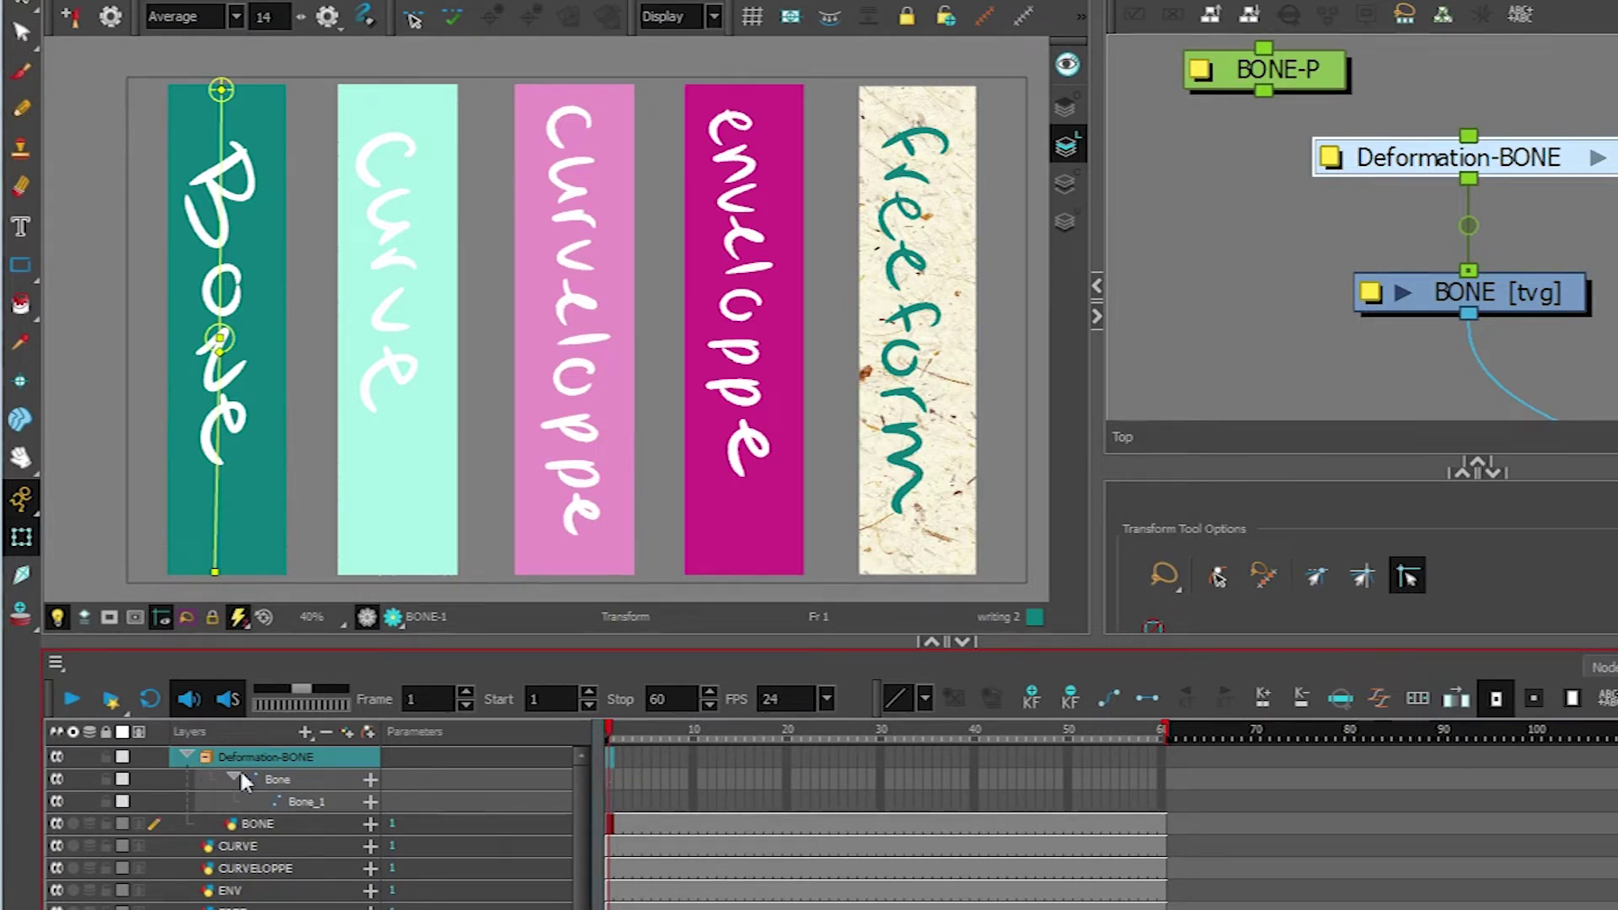
left_click(234, 778)
left_click(604, 779)
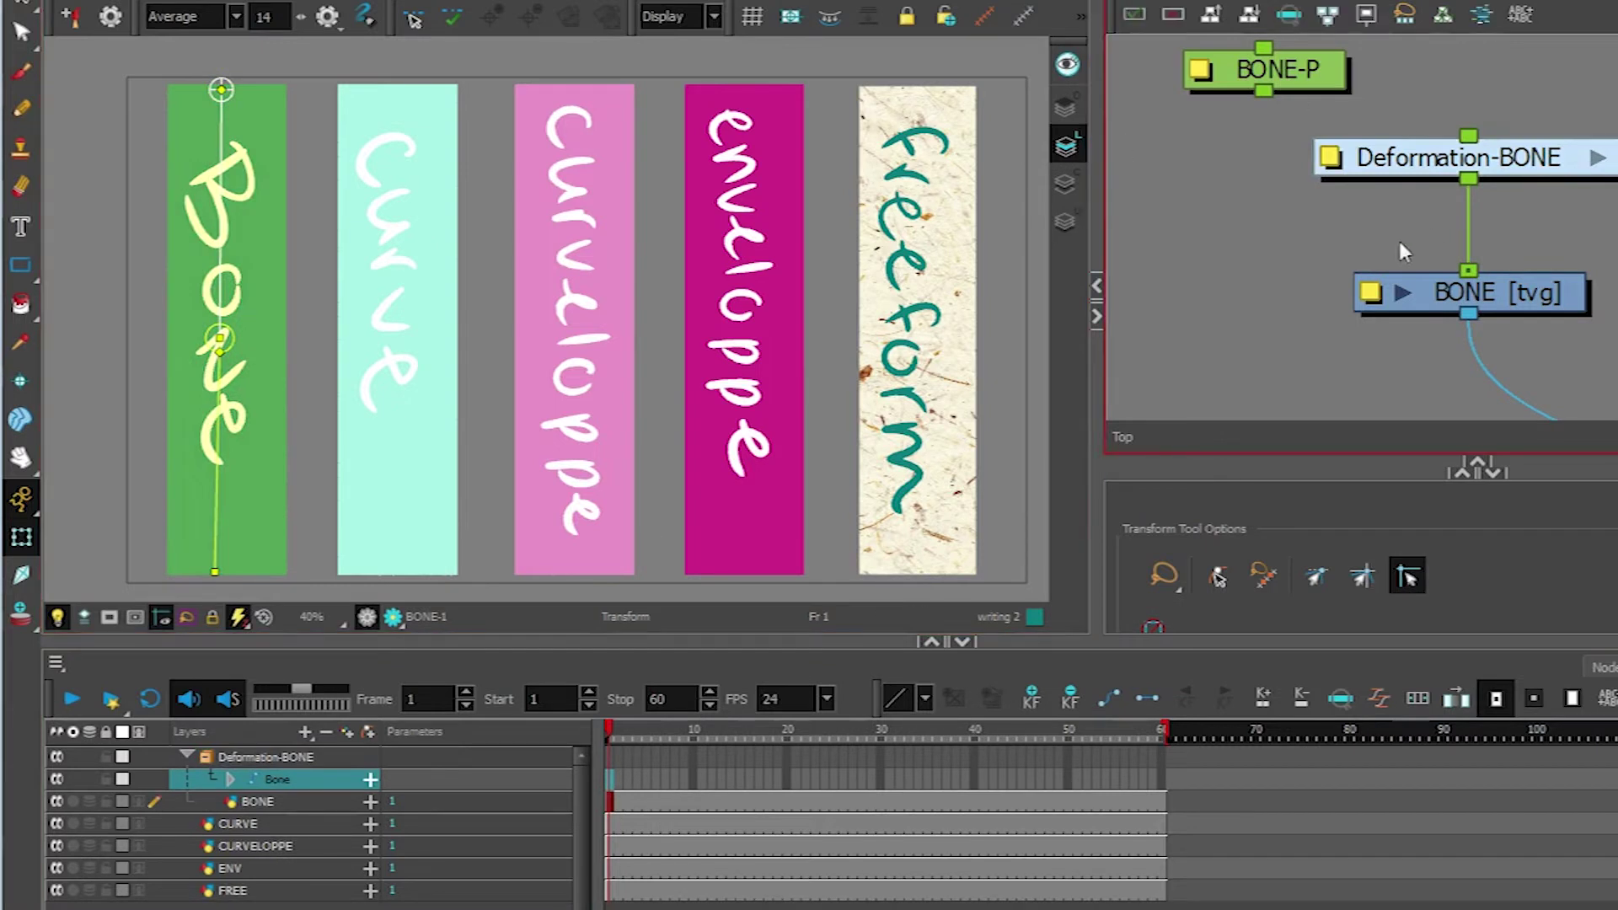
left_click(1161, 777)
key("F6")
left_click(610, 781)
key("ctrl+l")
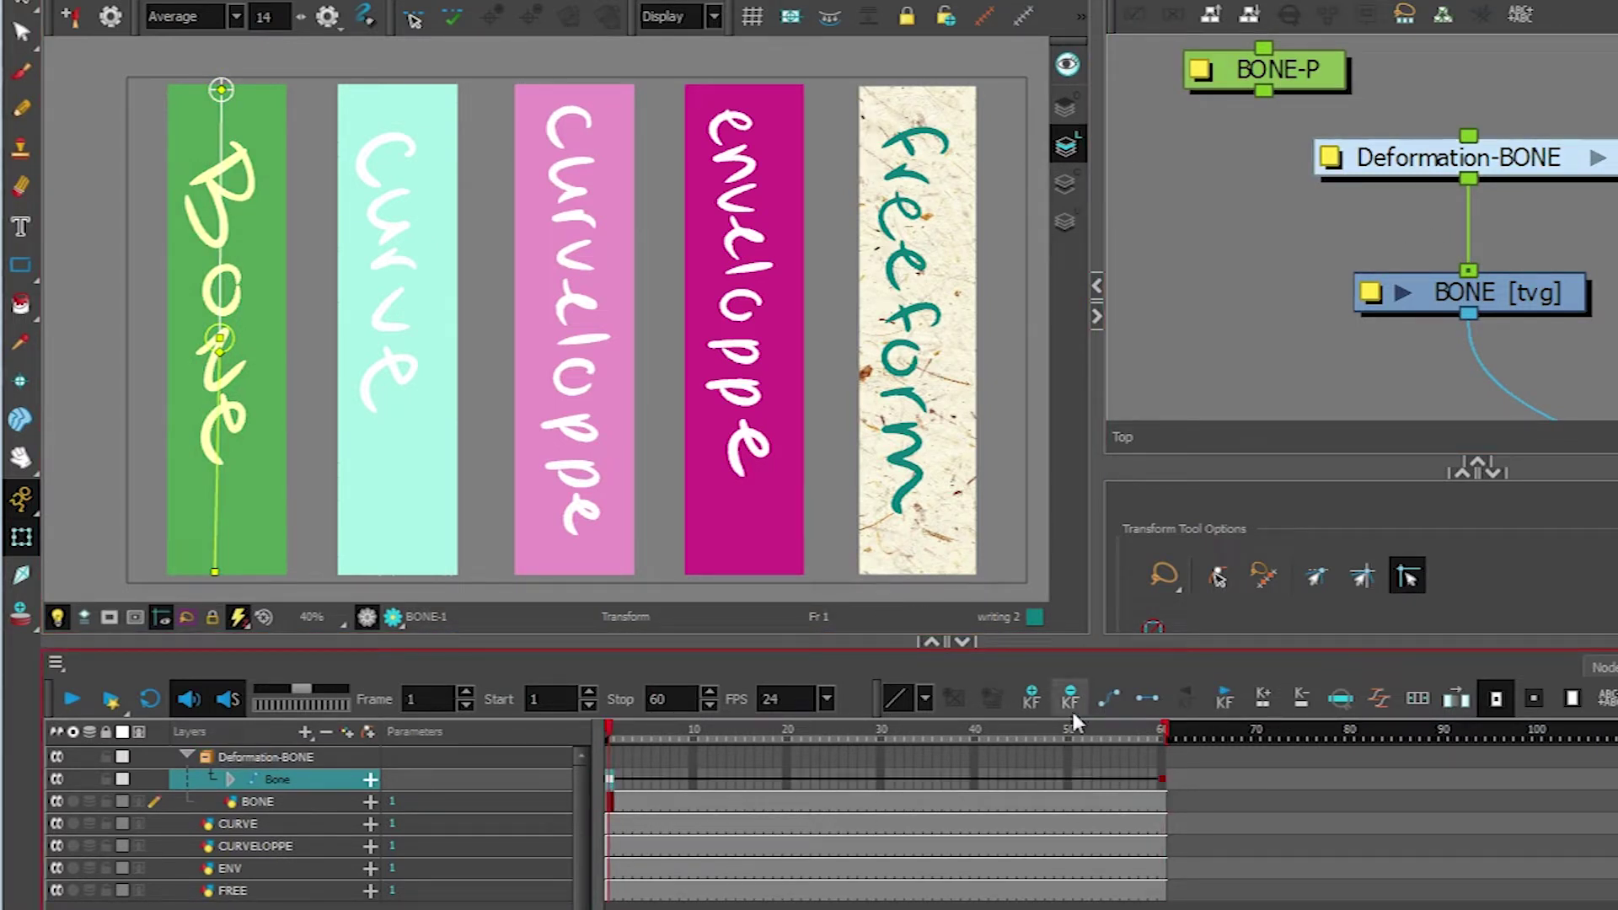
left_click(231, 778)
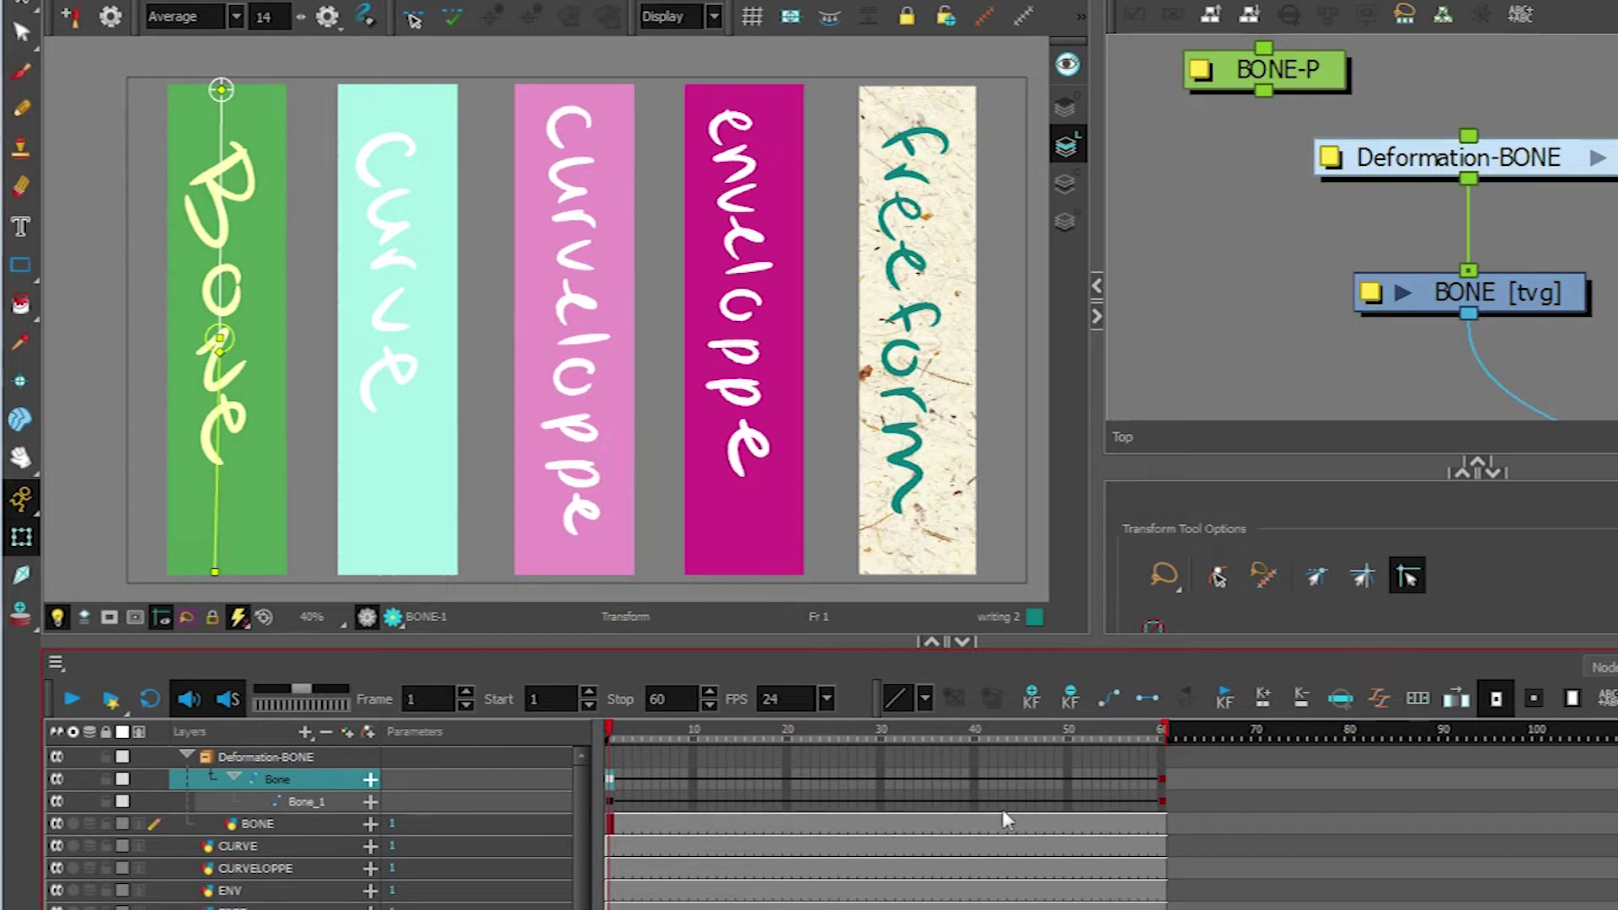
Bend the strip at frame 60 by swinging Bone_1 to the right and Bone to the left, and scrub through the animation.
left_click_drag(622, 729, 1221, 754)
left_click_drag(221, 577, 408, 513)
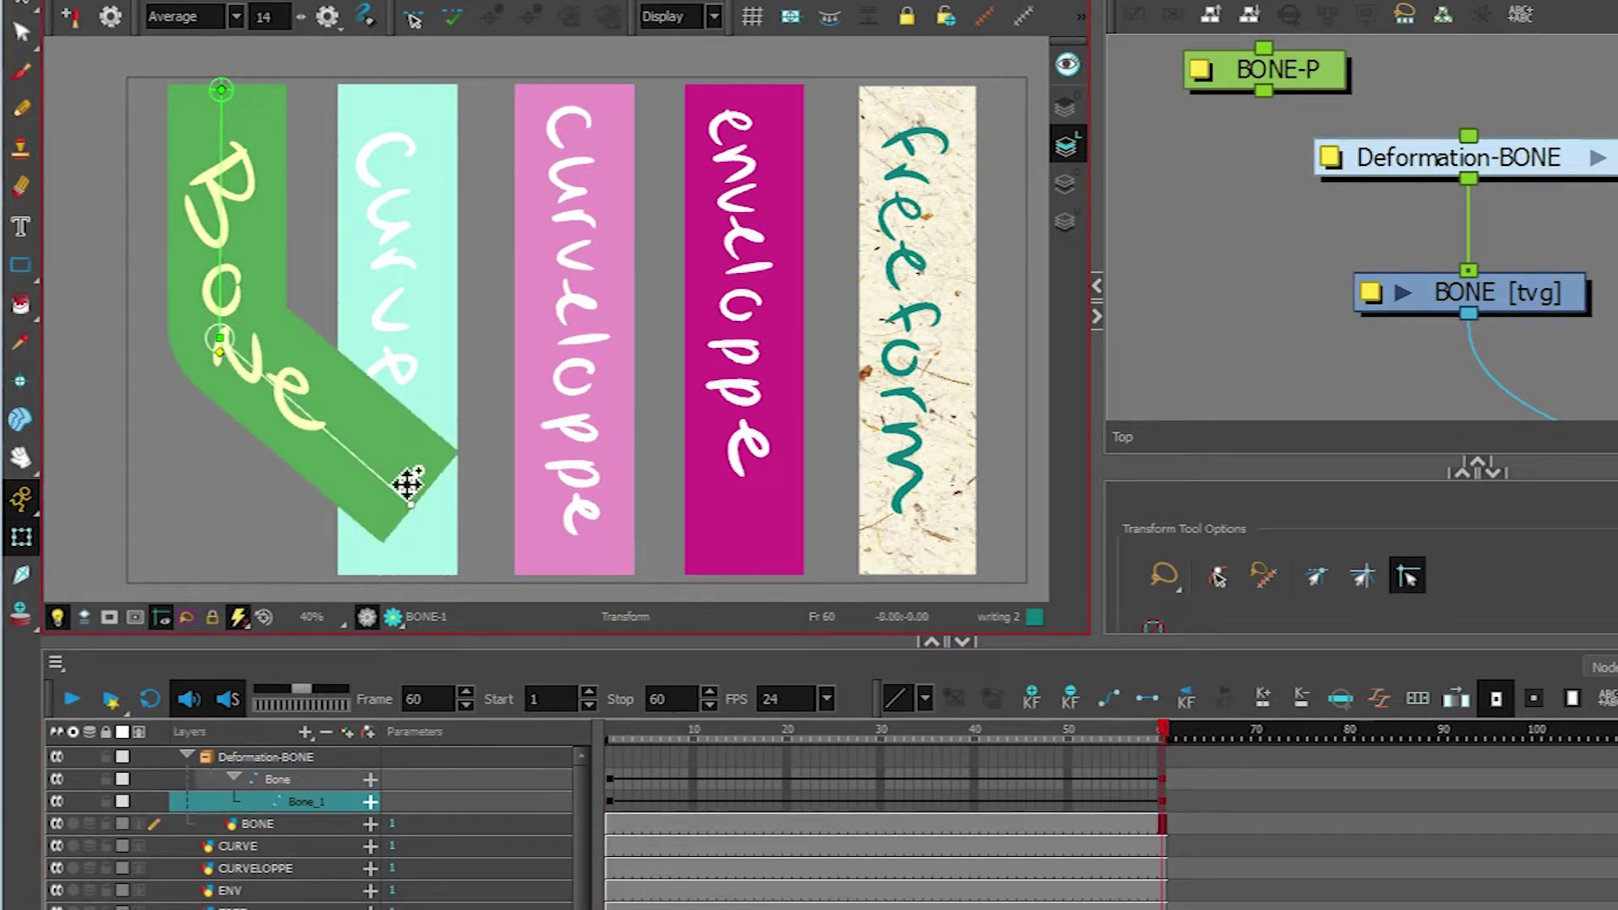
left_click_drag(234, 349, 92, 291)
left_click_drag(610, 732, 881, 729)
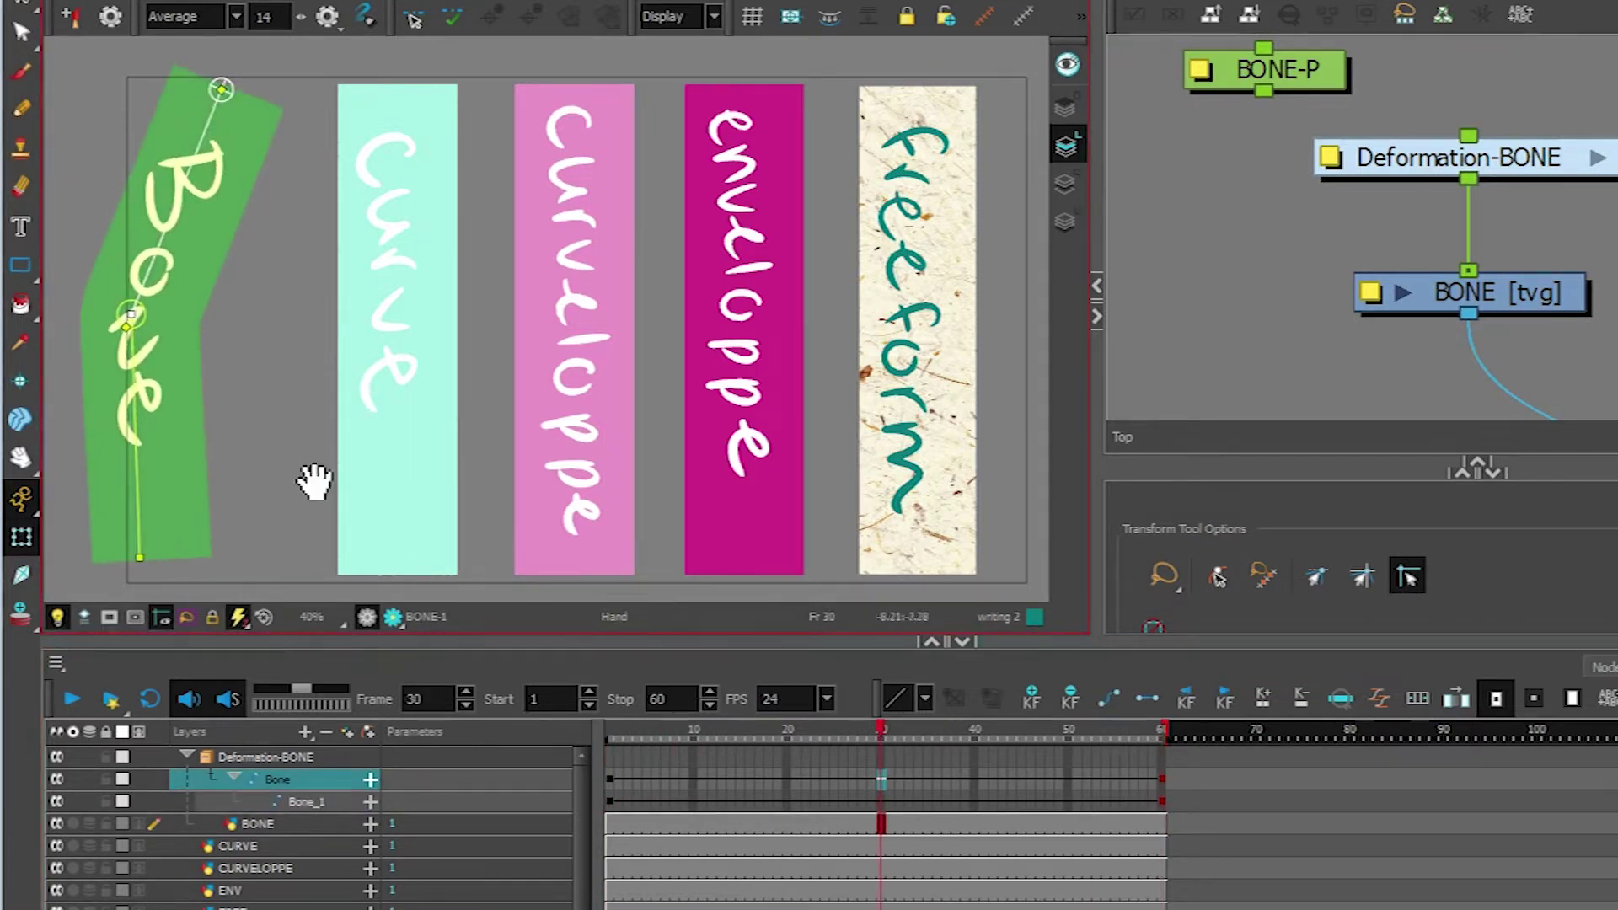
left_click_drag(390, 506, 705, 515)
left_click_drag(717, 730, 451, 730)
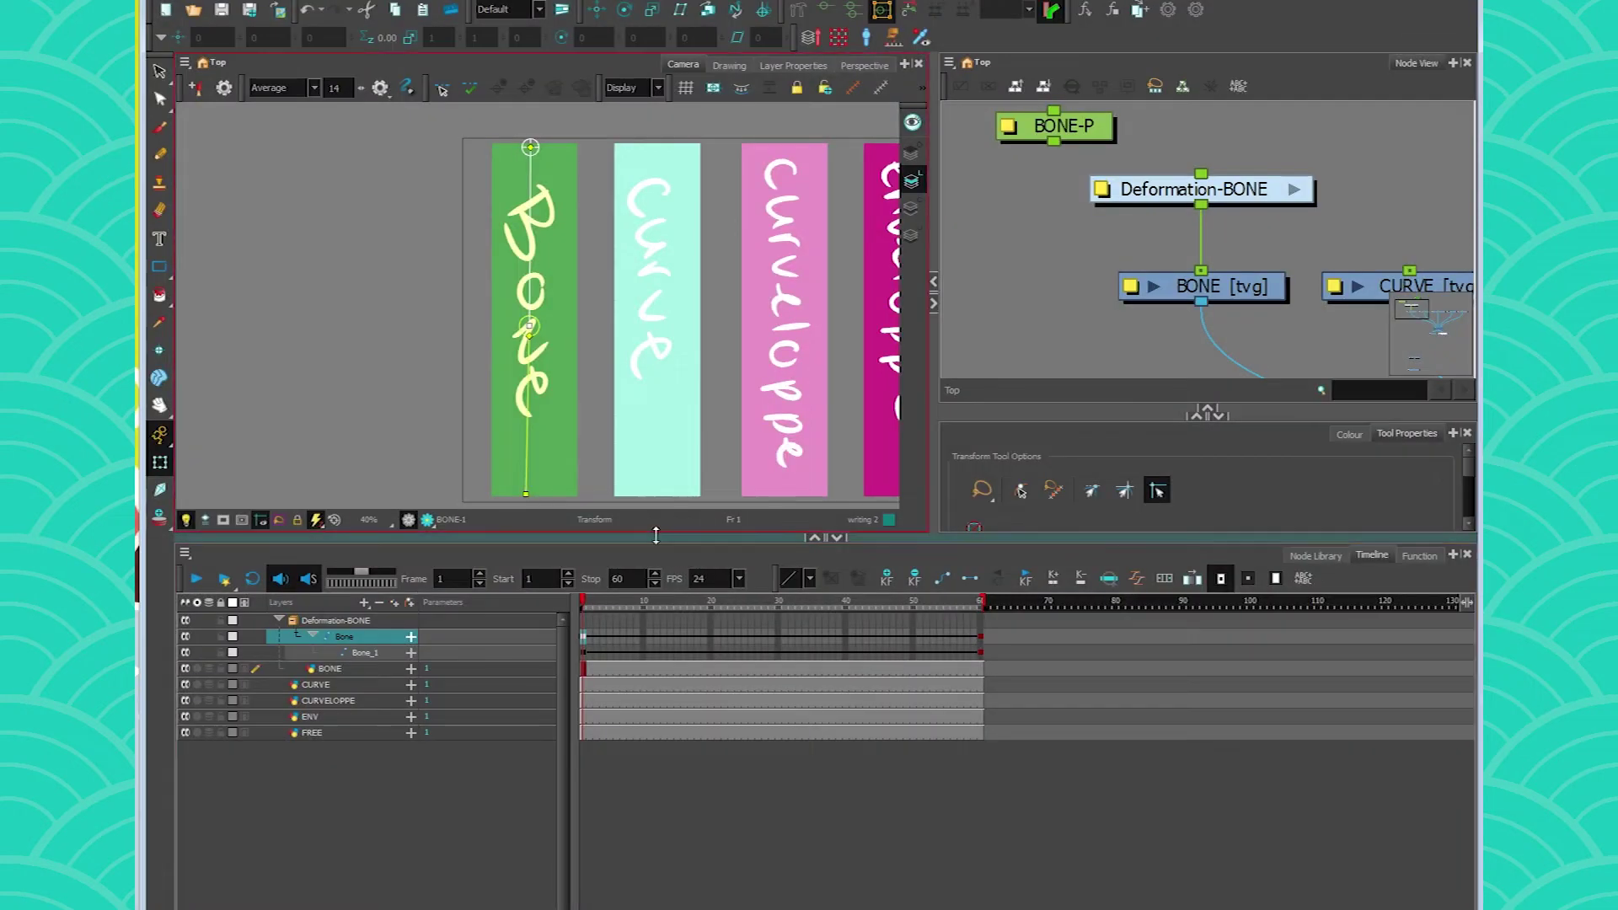
Enlarge the node network area and open the layer properties of the Bone node inside Deformation-BONE.
left_click_drag(689, 564, 705, 622)
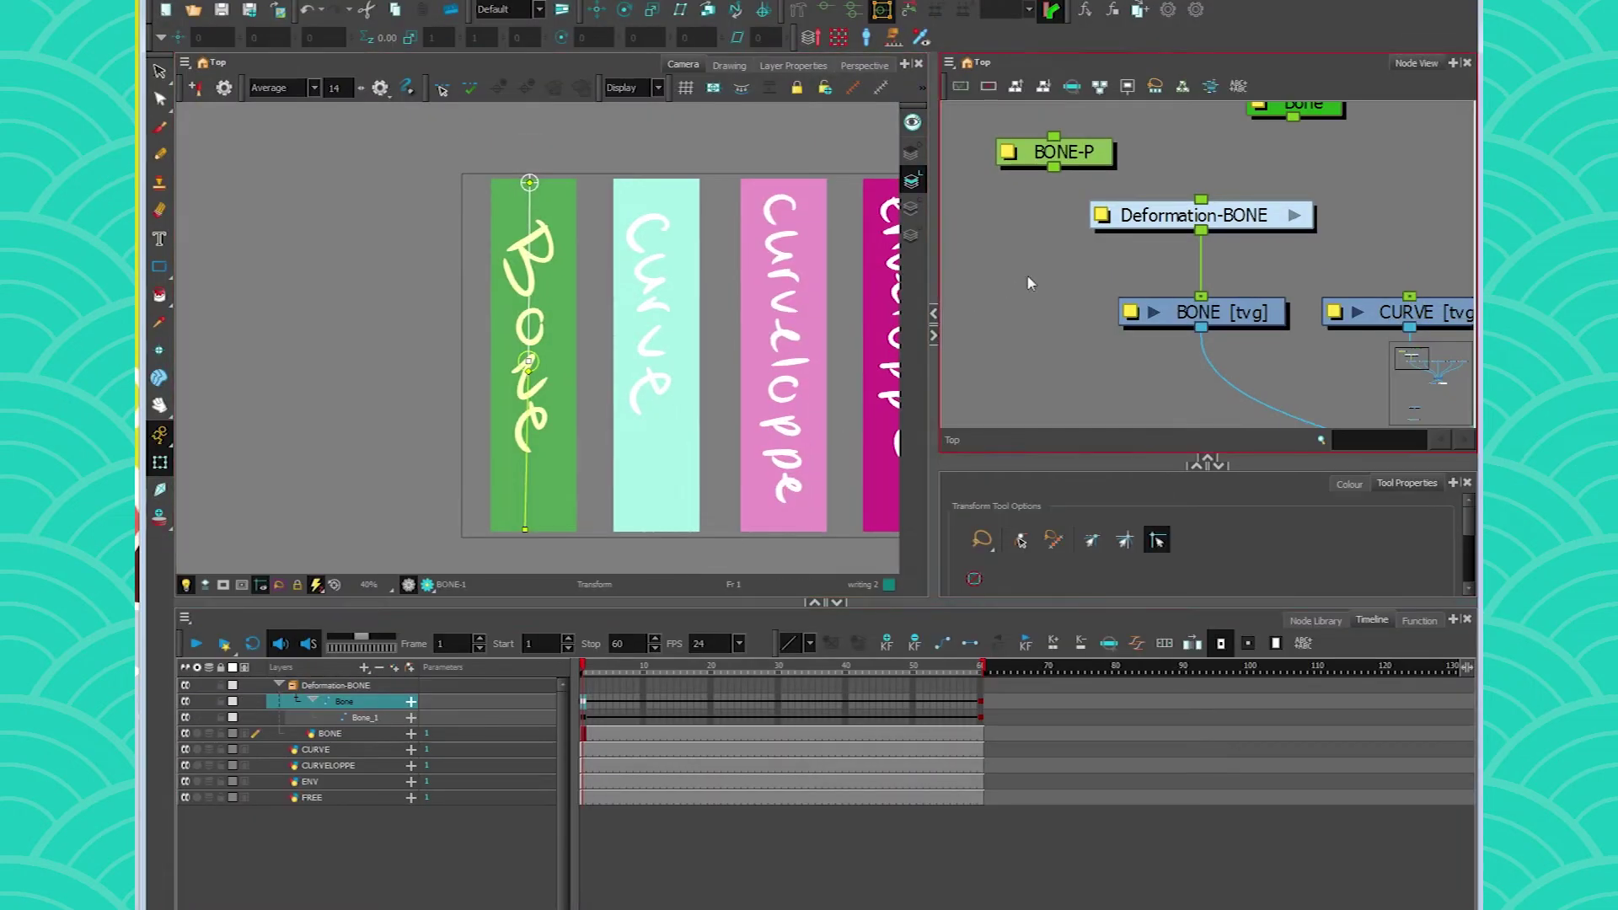
left_click_drag(1010, 287, 1007, 342)
left_click(1289, 270)
left_click(1186, 288)
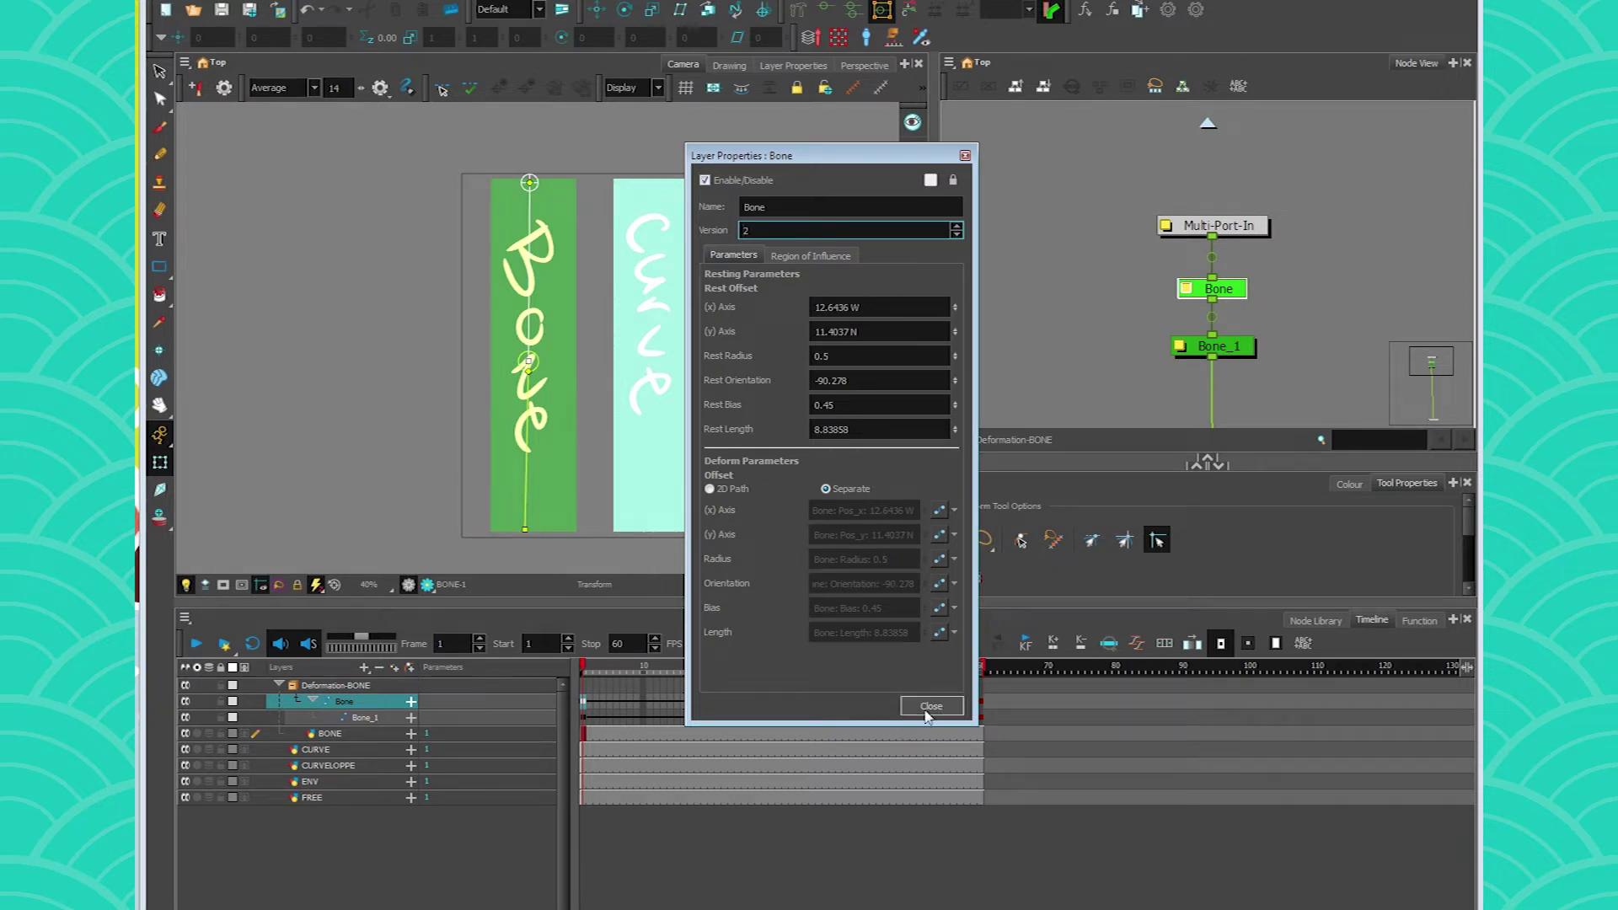
Close the Bone layer properties, return to the Top network and disconnect Deformation-BONE from the BONE drawing.
left_click(929, 708)
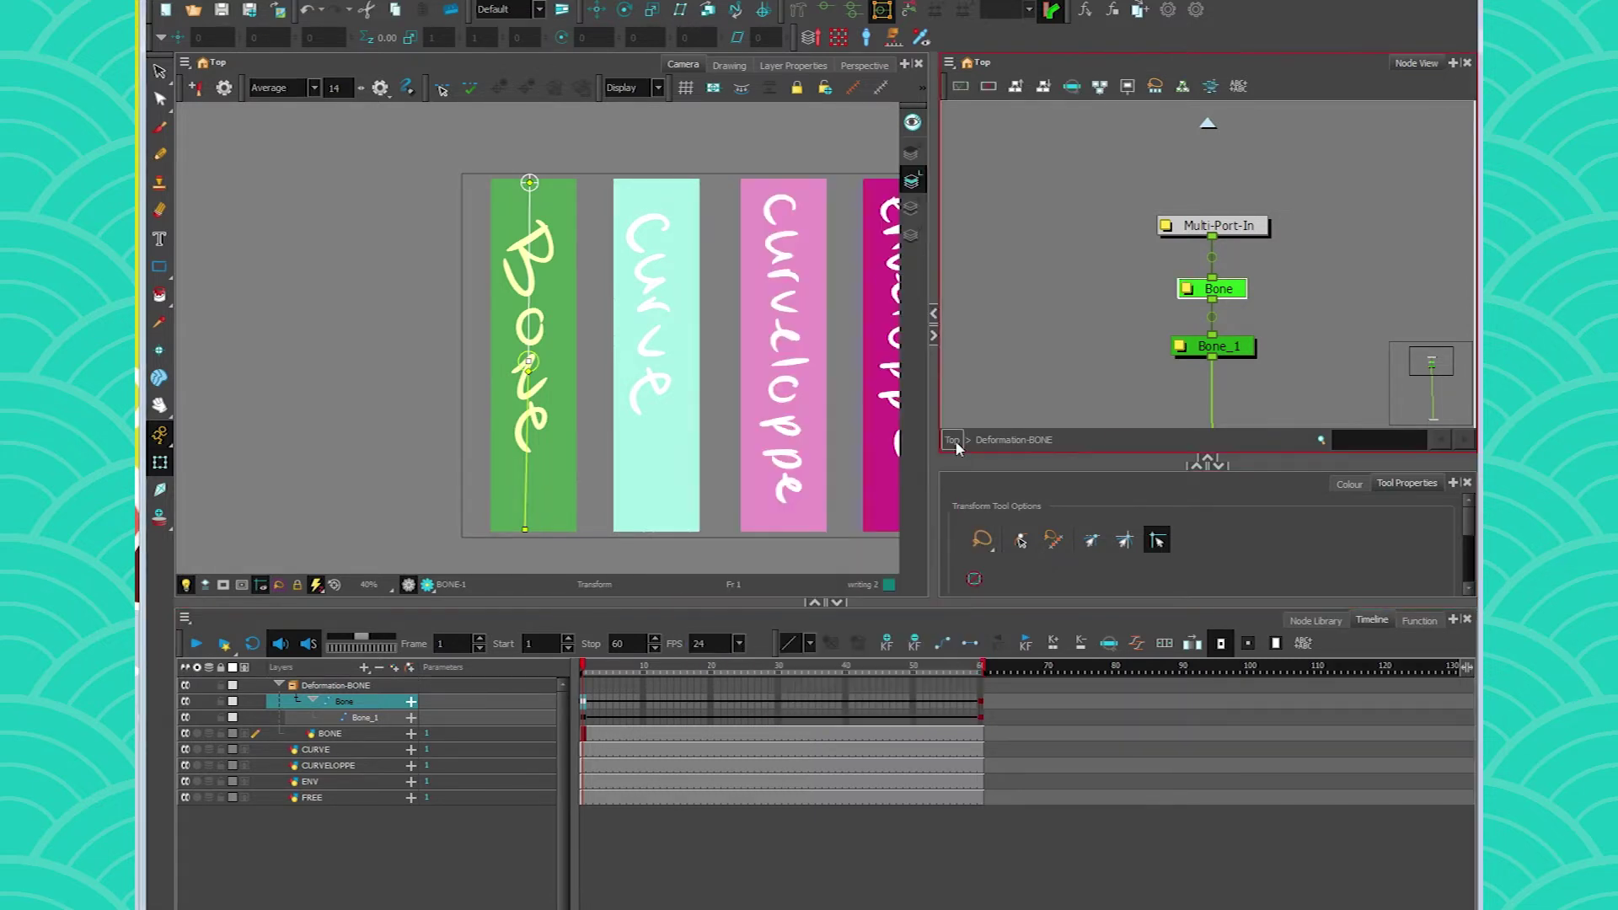
left_click(953, 439)
left_click(1205, 277)
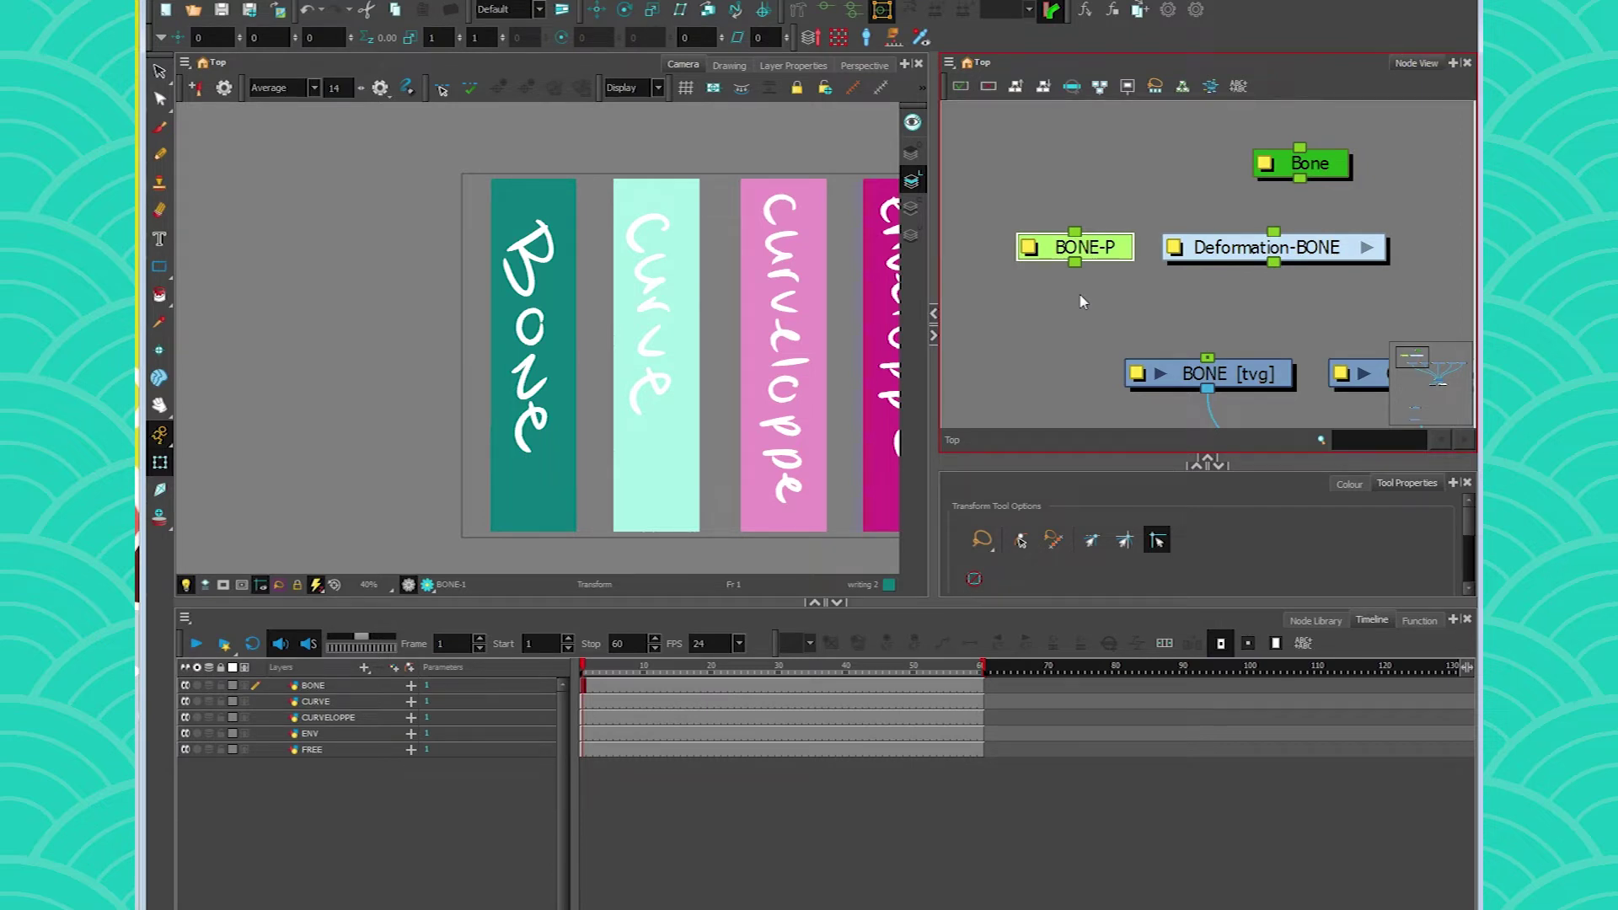
Delete the stray unconnected Bone node above Deformation-BONE.
left_click(1091, 497)
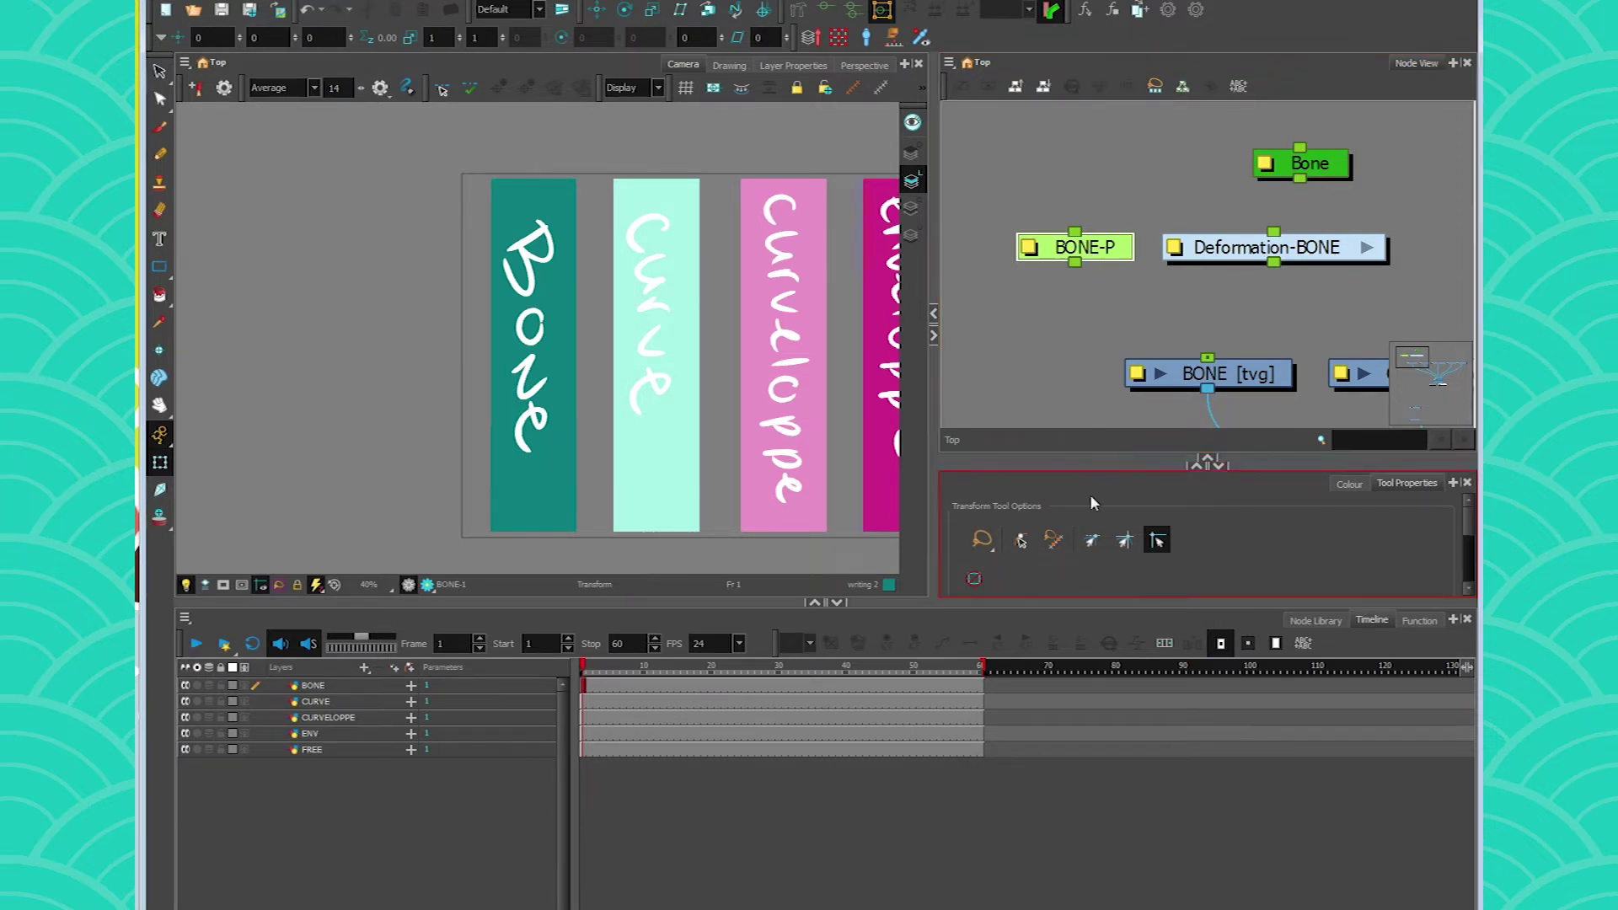
left_click_drag(1120, 387, 1076, 343)
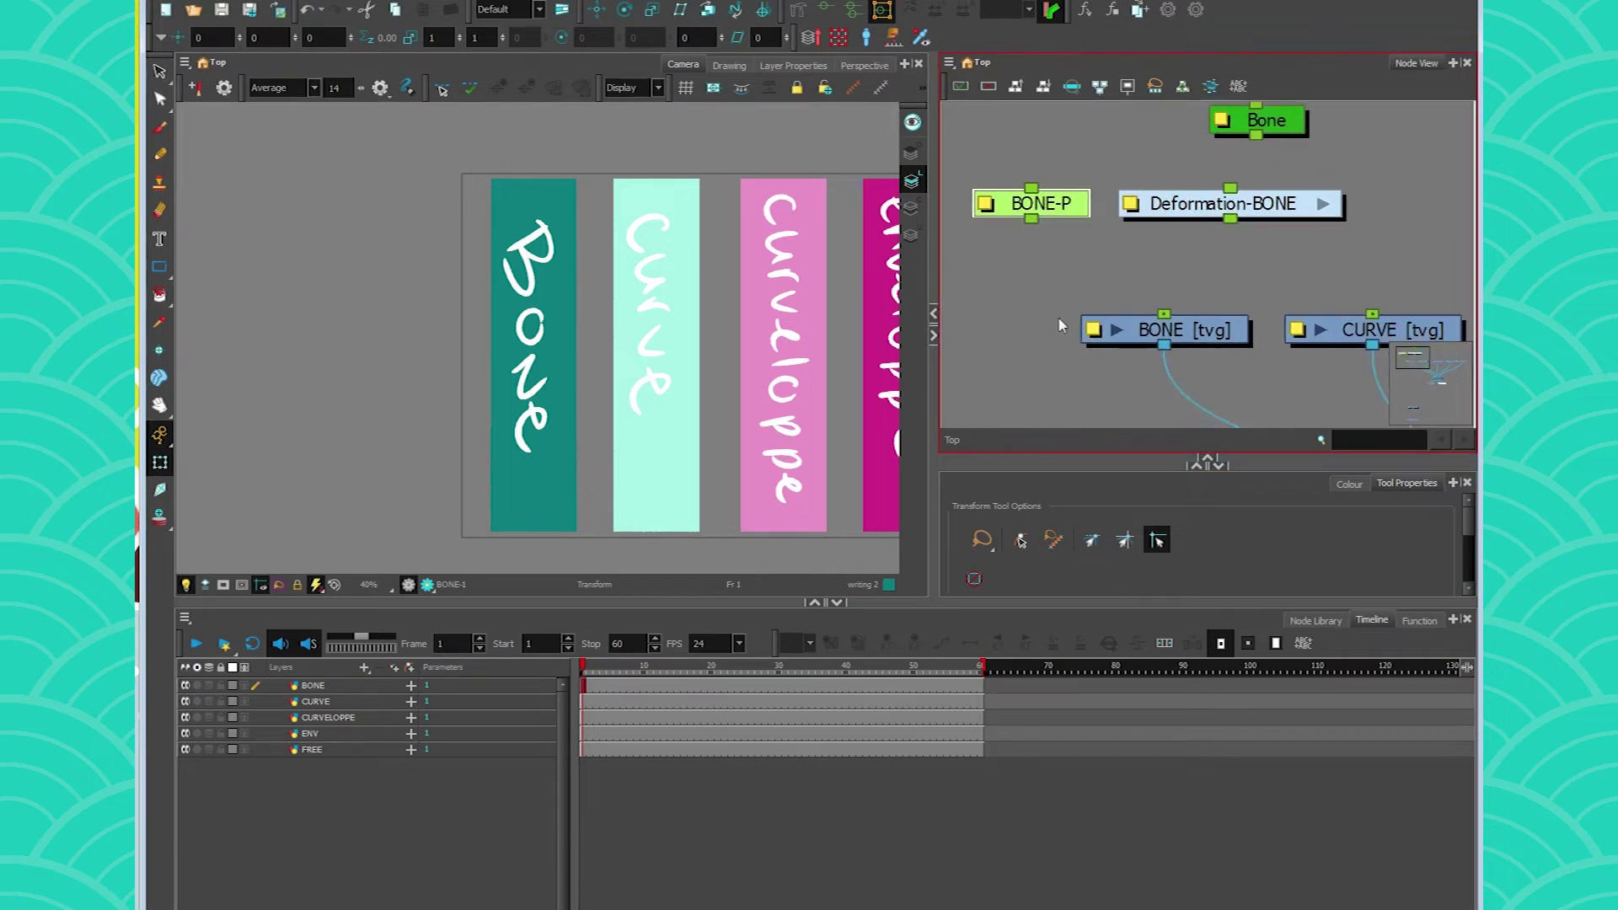
left_click_drag(1067, 214, 1087, 181)
left_click_drag(1383, 112, 1258, 150)
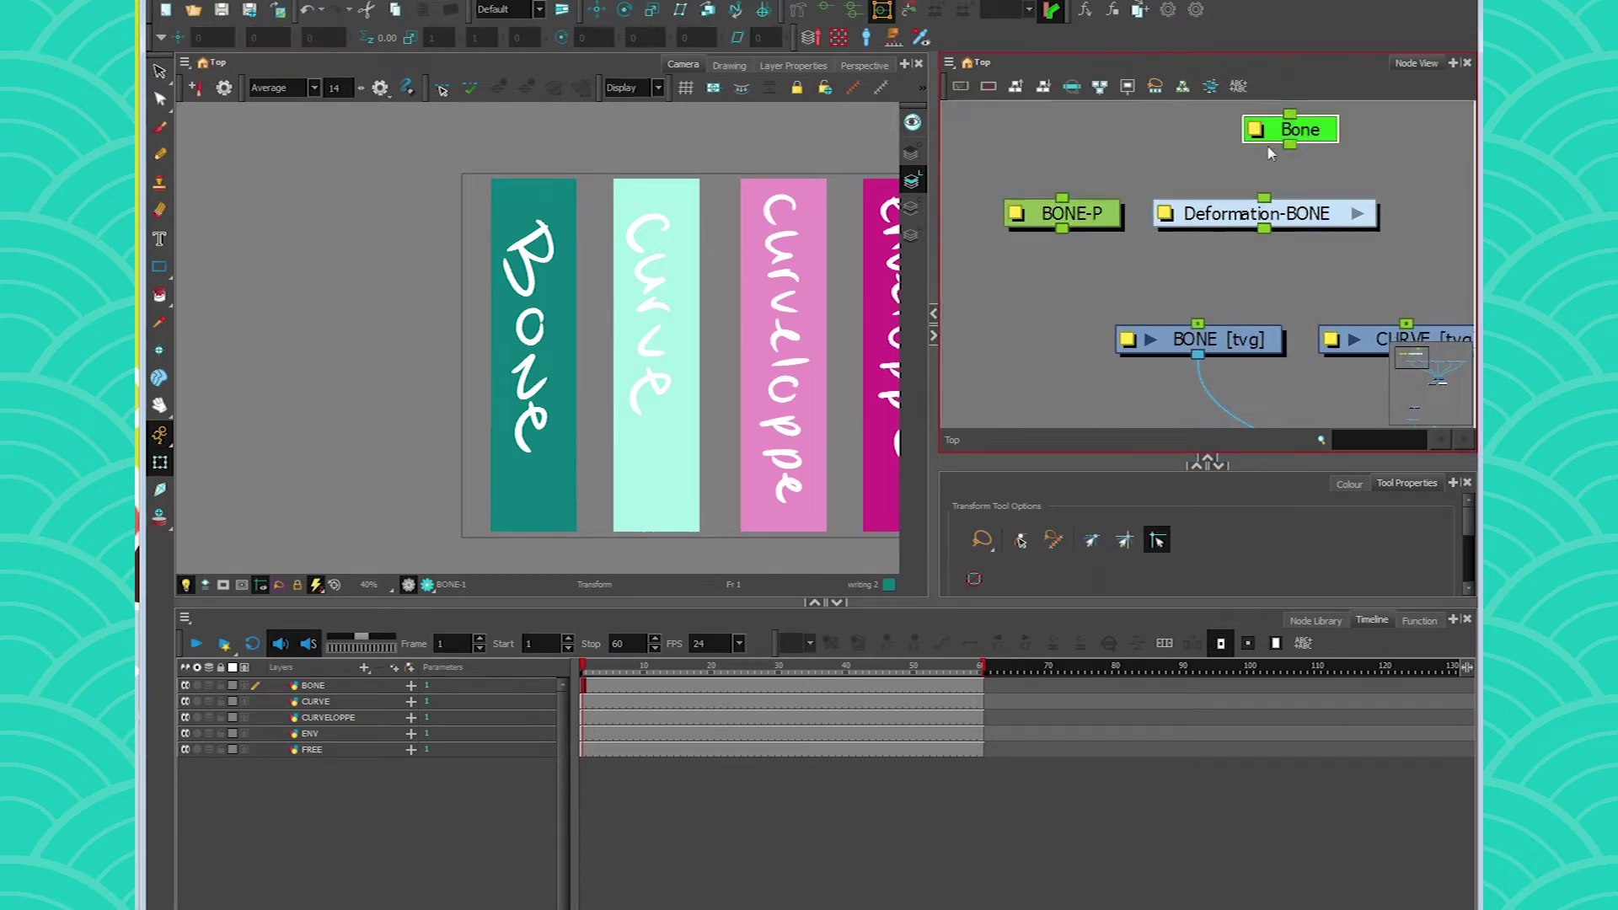
key("Delete")
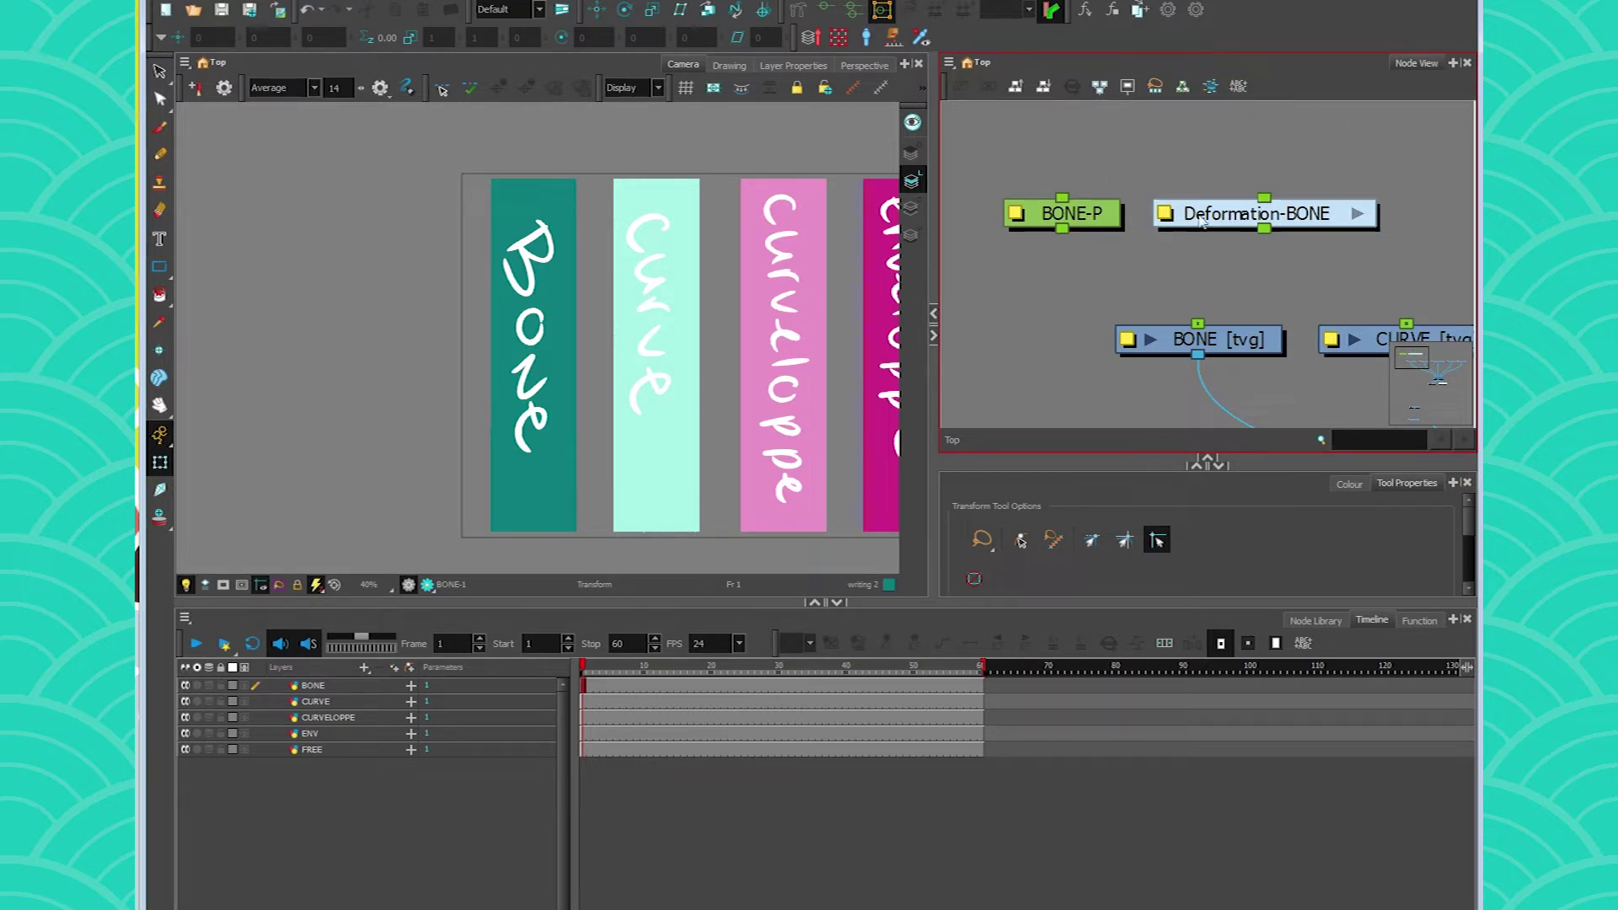
Connect Deformation-BONE above the BONE drawing and attach the BONE-P peg as a separate branch beneath the deformation group.
left_click_drag(1099, 224, 1122, 152)
left_click_drag(1234, 219, 1167, 276)
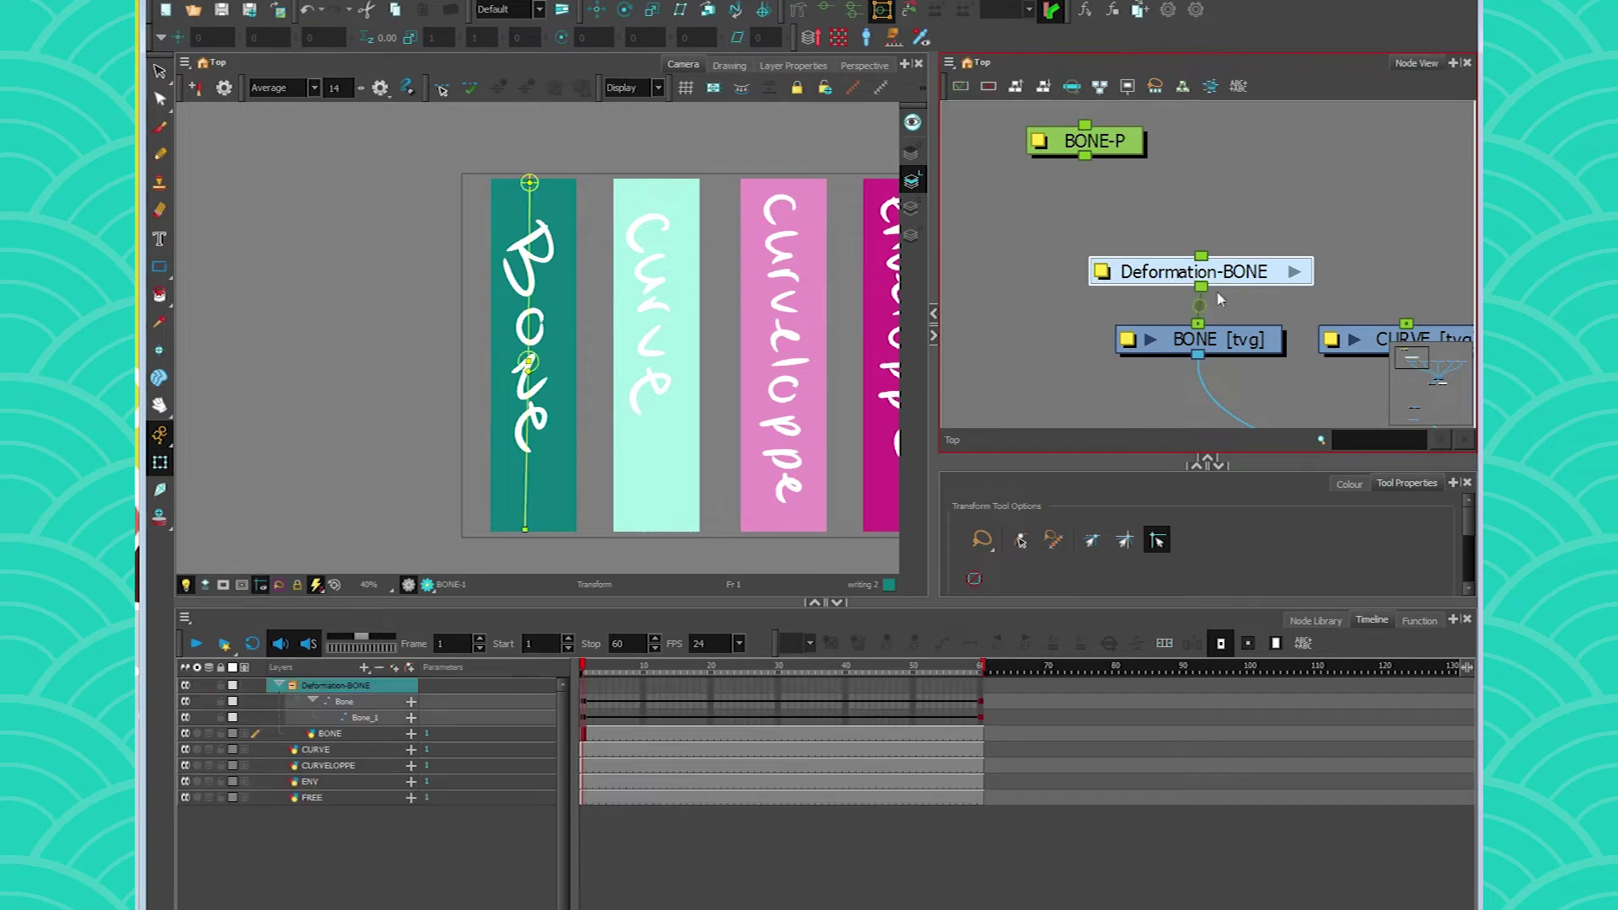
left_click_drag(1114, 150, 1226, 212)
left_click(1104, 386)
left_click_drag(1251, 108, 1117, 386)
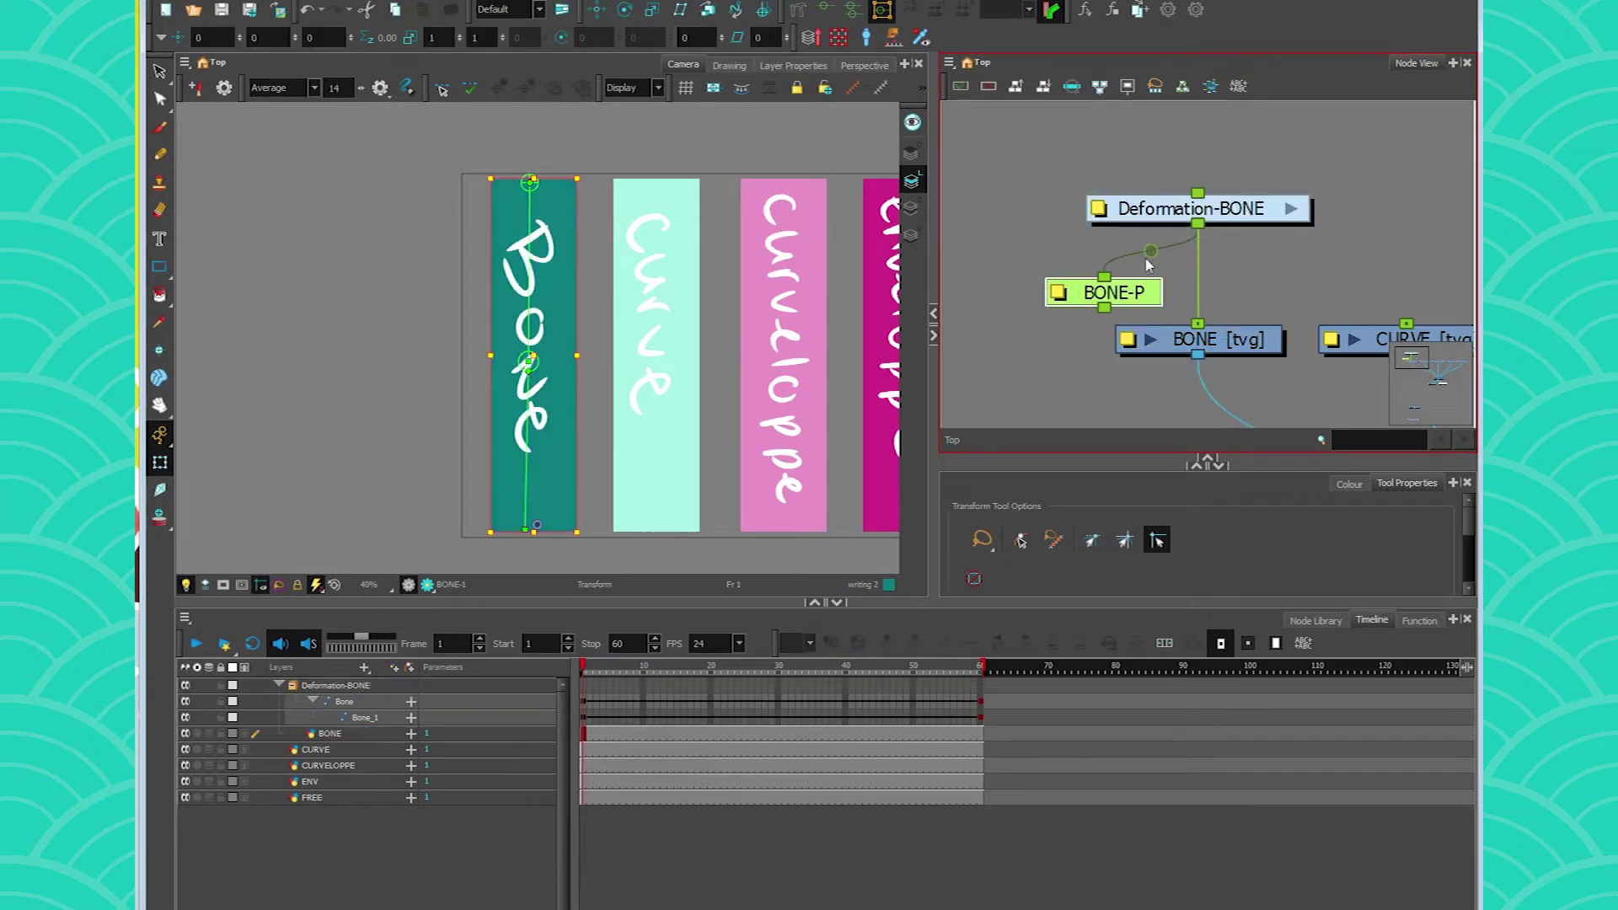
left_click_drag(1105, 275, 1022, 310)
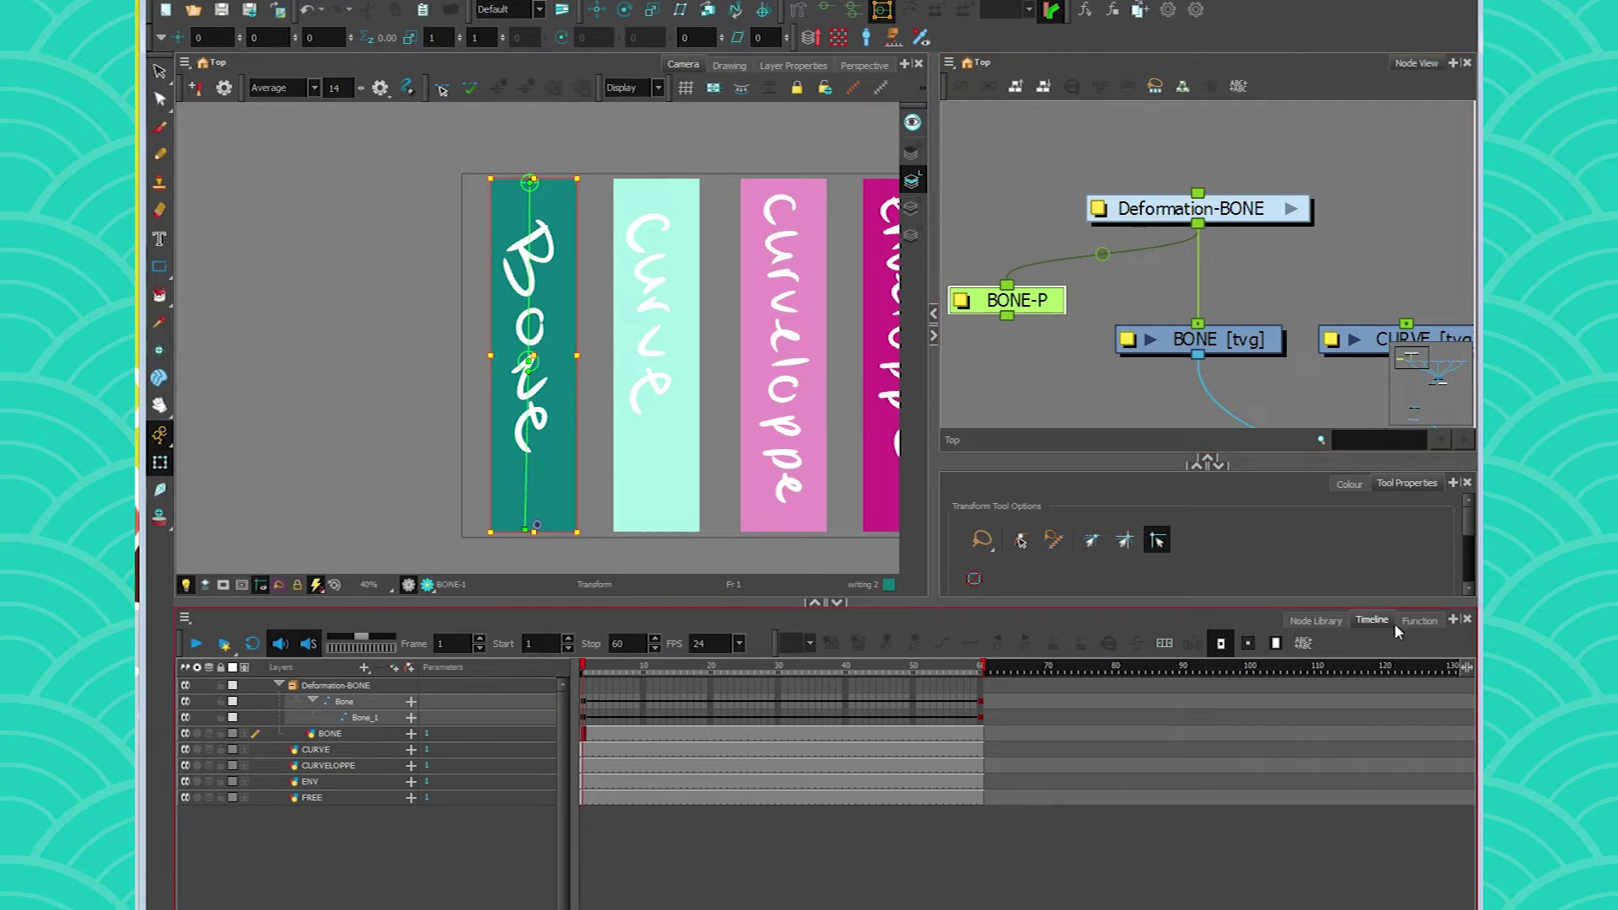
Search the node library for "kinemat" and insert a Kinematic Output node between Deformation-BONE and BONE-P.
left_click(1315, 621)
key("BackSpace")
key("BackSpace")
key("BackSpace")
key("BackSpace")
type("kinemat")
left_click_drag(385, 716, 1075, 261)
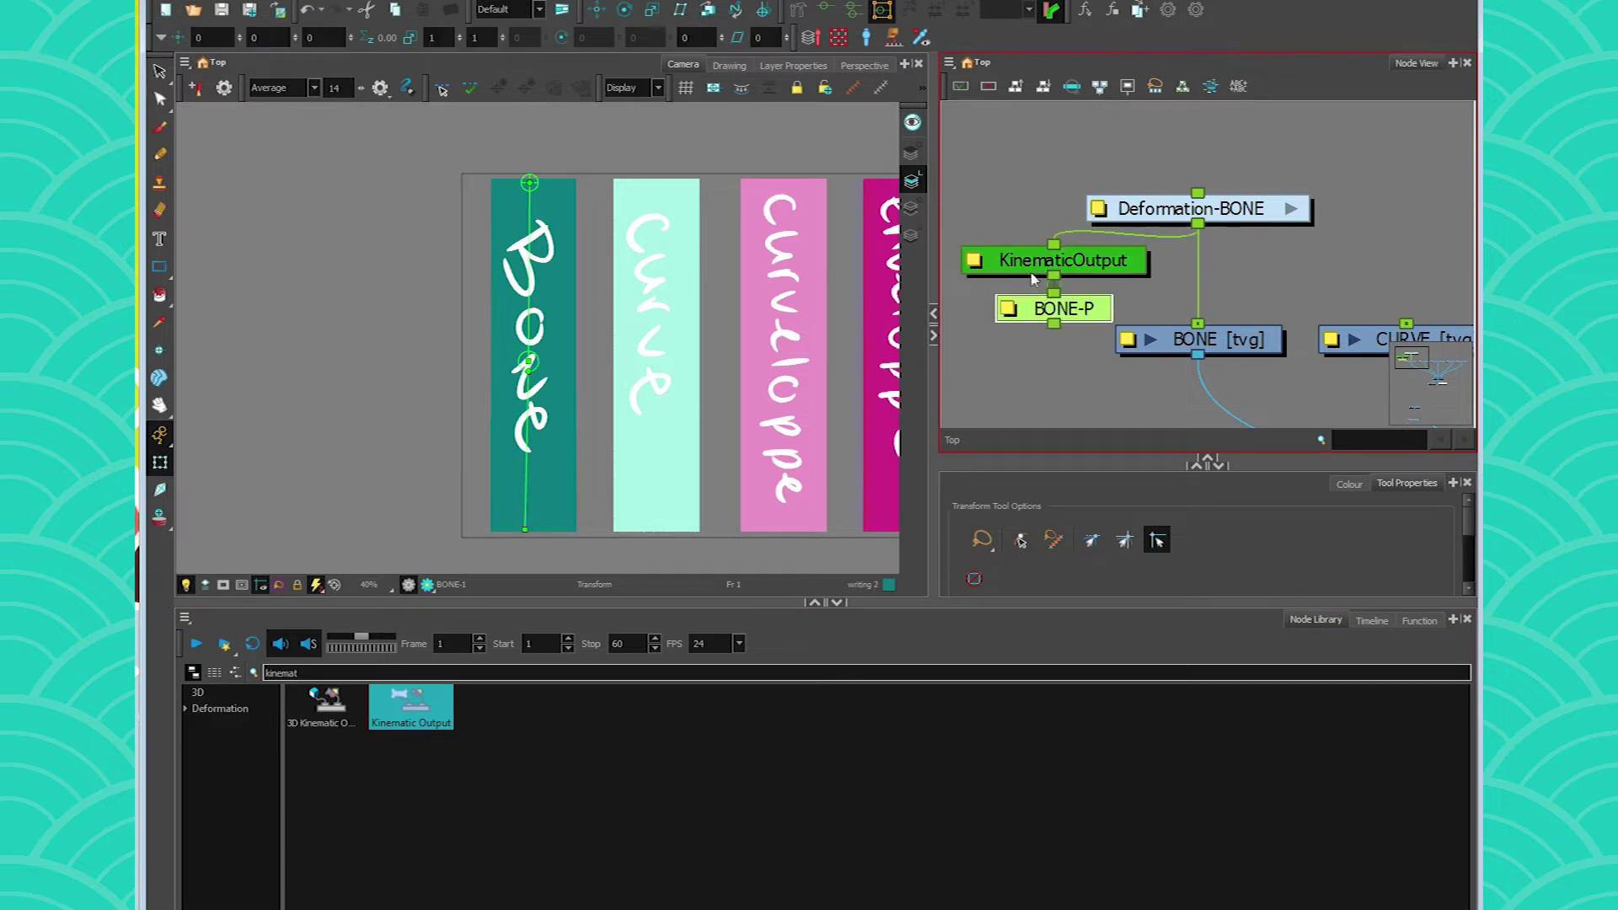
left_click_drag(1010, 226, 1011, 434)
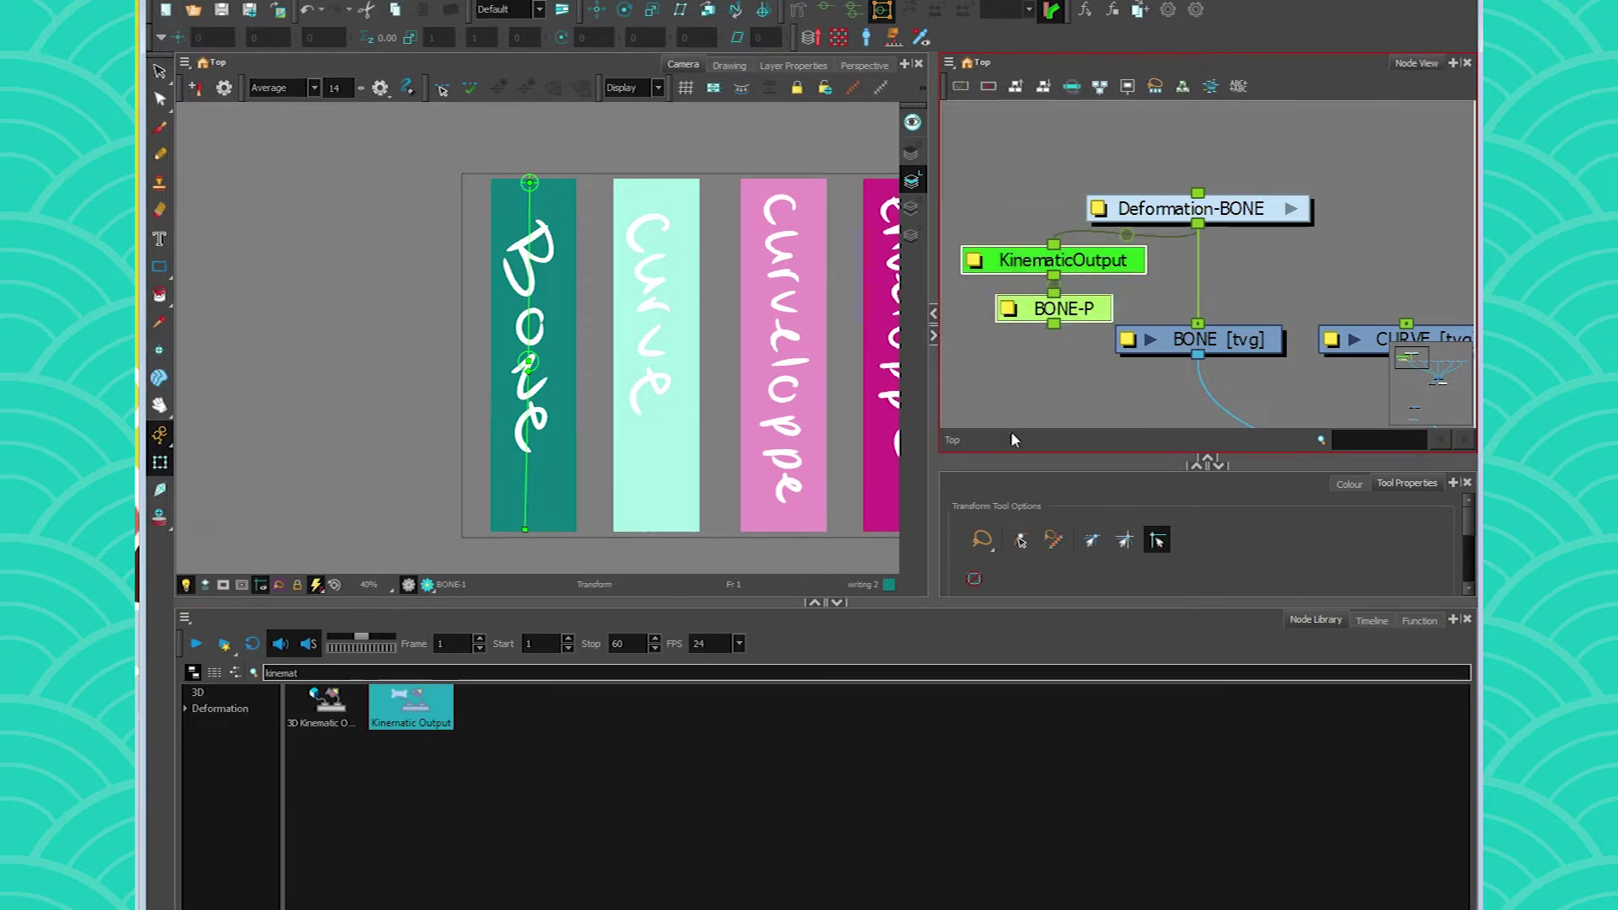
Delete the KinematicOutput node and connect the BONE-P peg above Deformation-BONE instead.
left_click(1029, 260)
key("Delete")
left_click_drag(1054, 294, 1181, 130)
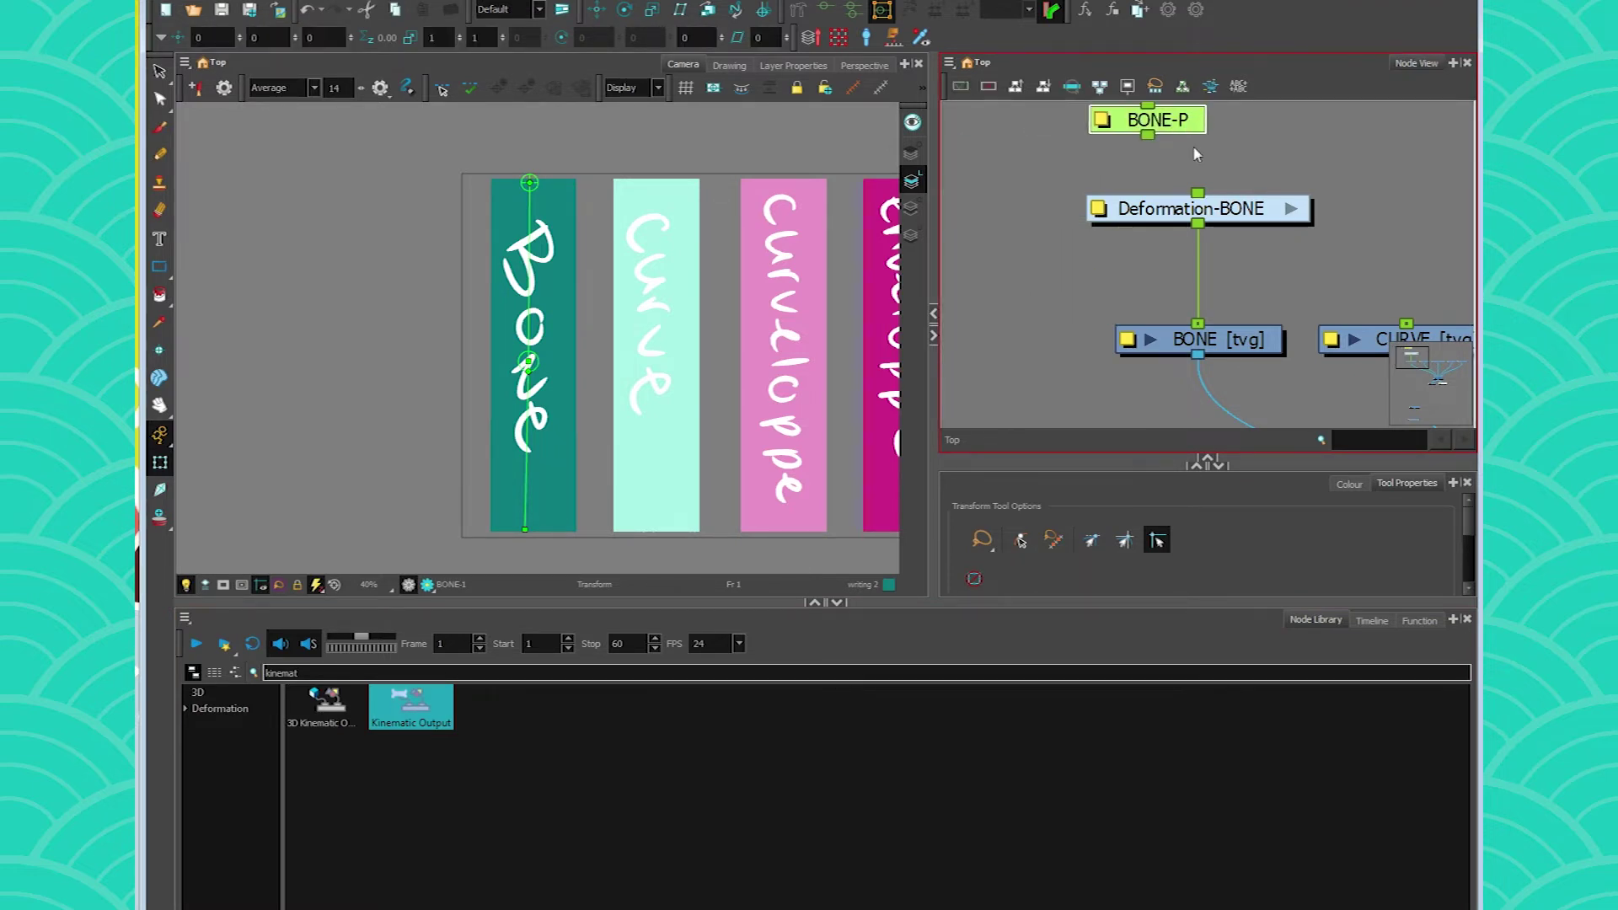
left_click_drag(1218, 209, 1218, 274)
left_click_drag(1148, 138, 1229, 201)
left_click_drag(972, 214, 971, 210)
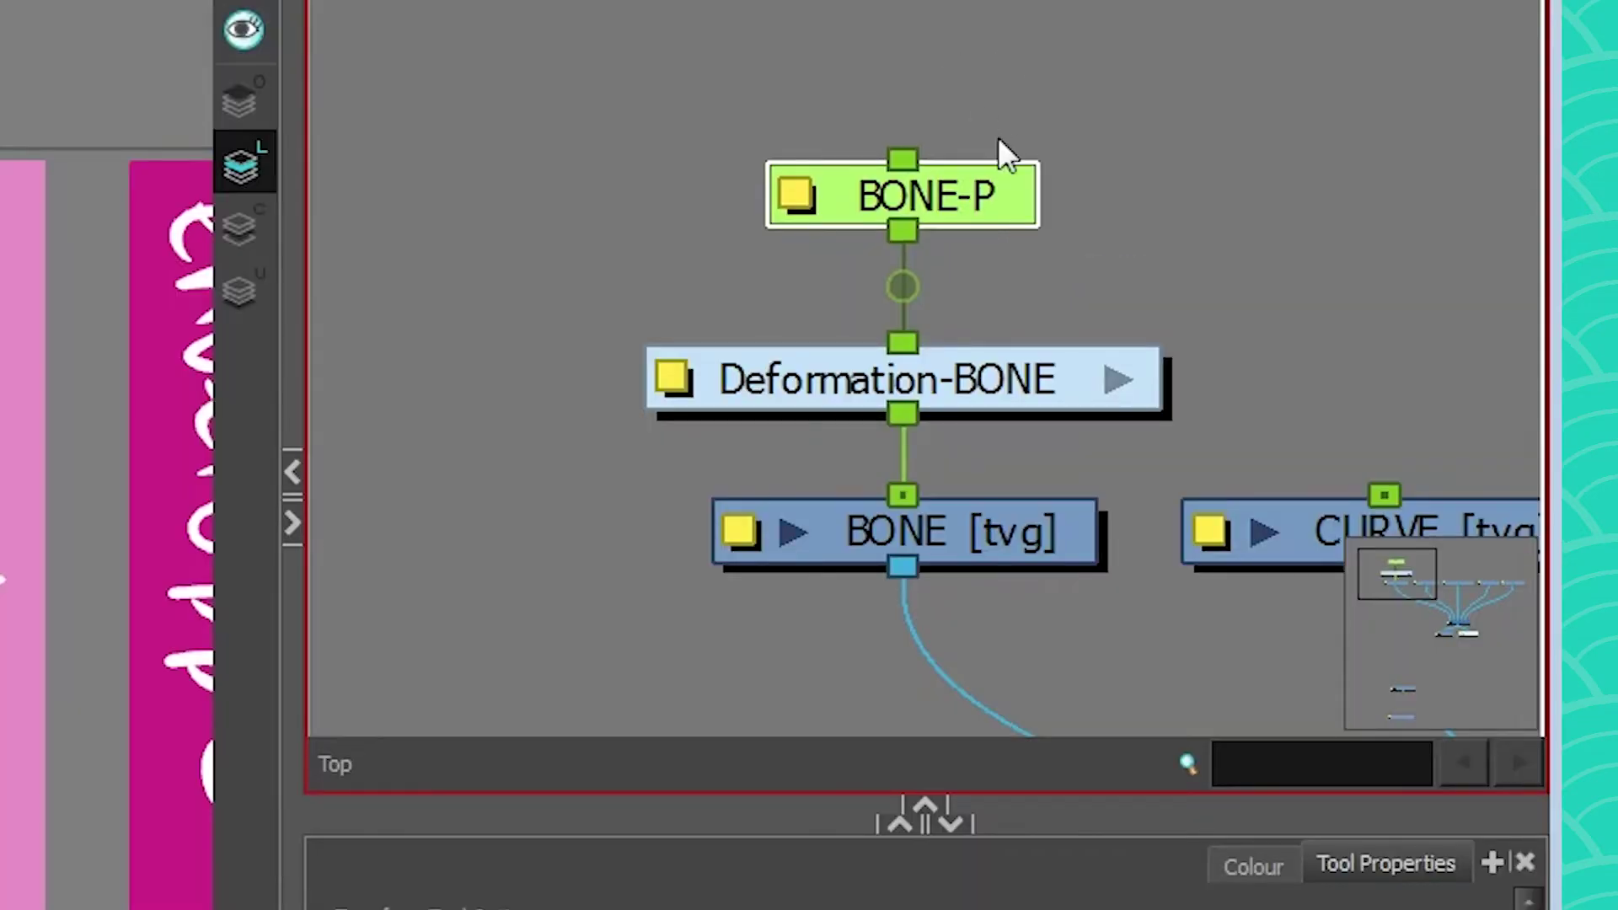
Delete the Deformation-BONE group above the BONE drawing and move the BONE-P peg farther up, unconnected.
left_click(516, 451)
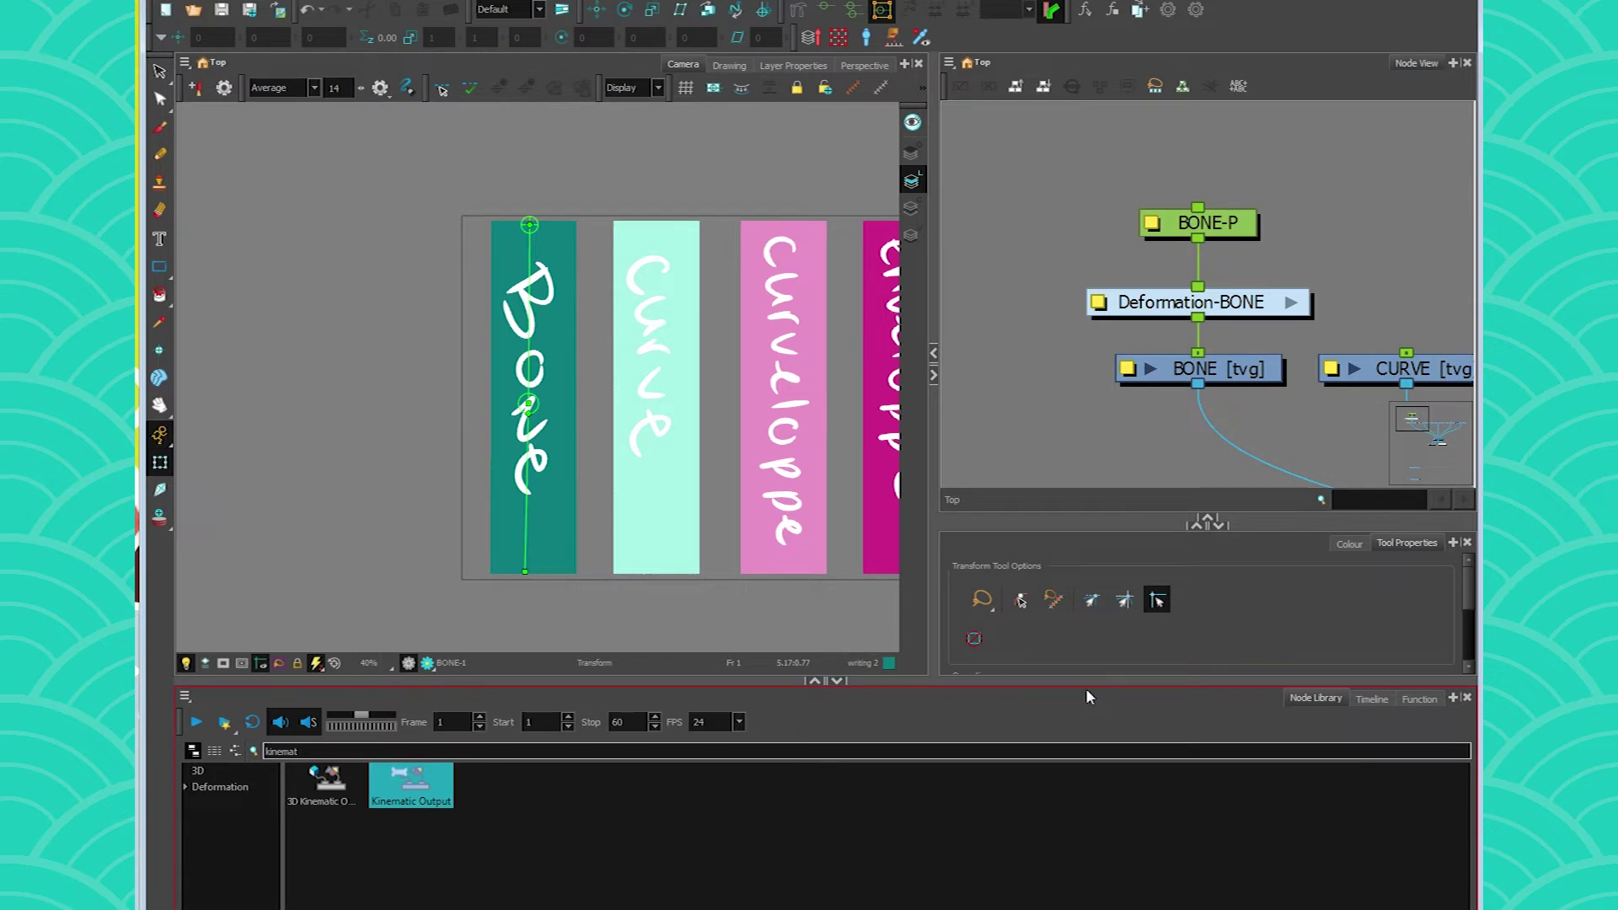
left_click_drag(462, 526, 224, 517)
left_click(1180, 303)
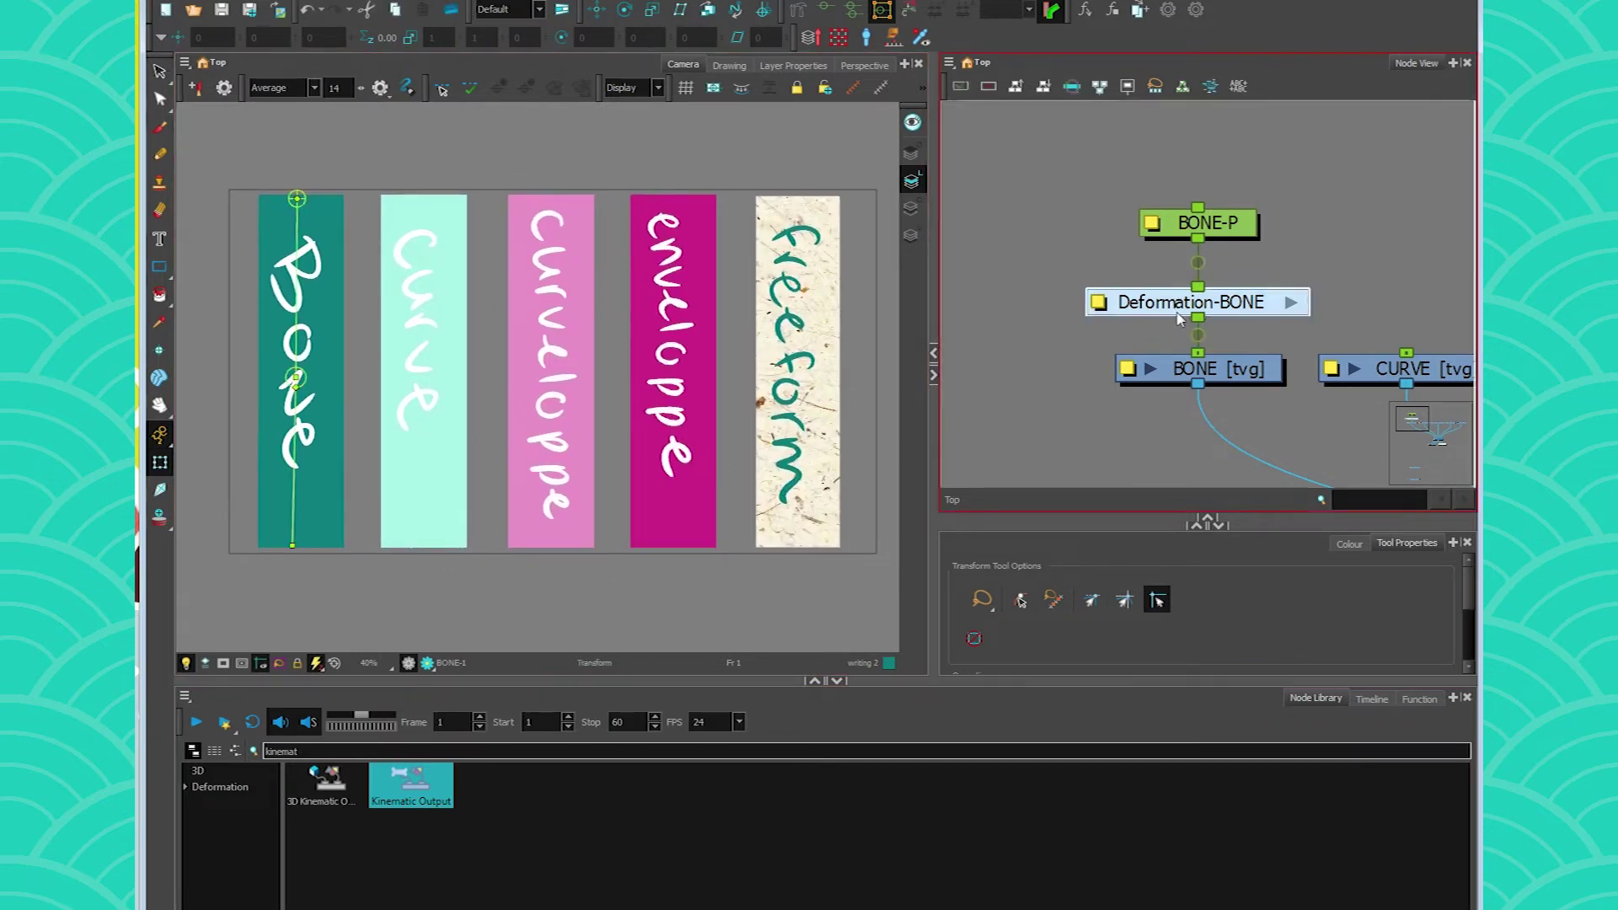
key("Delete")
left_click_drag(1199, 349, 1202, 279)
left_click_drag(1201, 227, 1201, 153)
left_click(1077, 376)
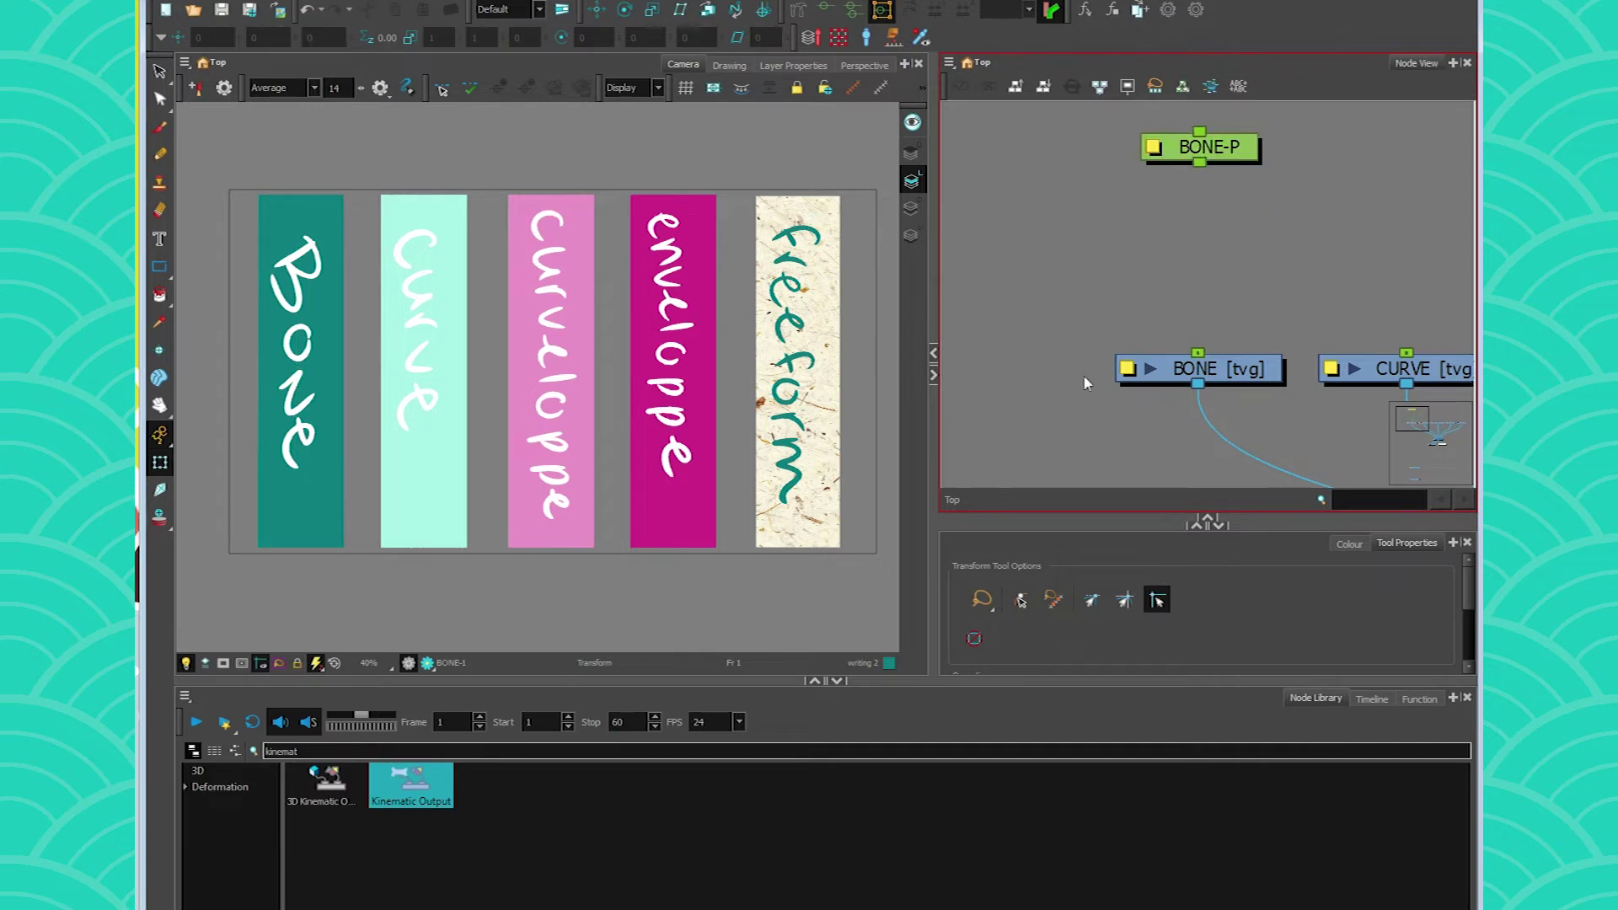
left_click_drag(1069, 390, 1081, 411)
Select the BONE drawing and check whether the Deformation toolbar is enabled in the list of available toolbars.
left_click(1249, 399)
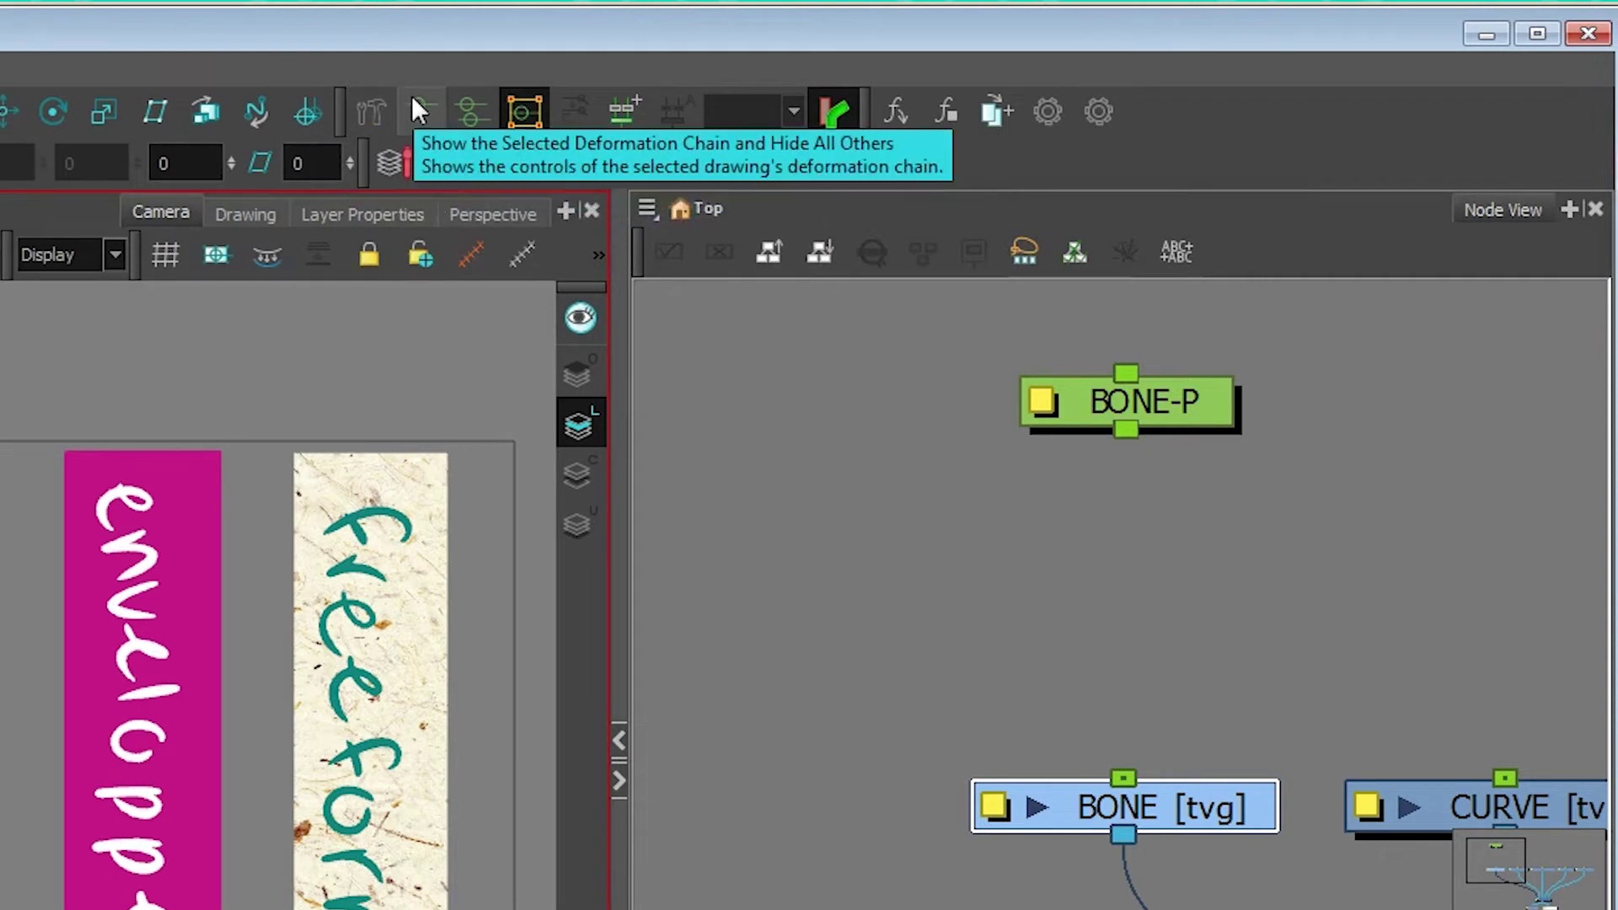
right_click(1191, 116)
left_click(1230, 134)
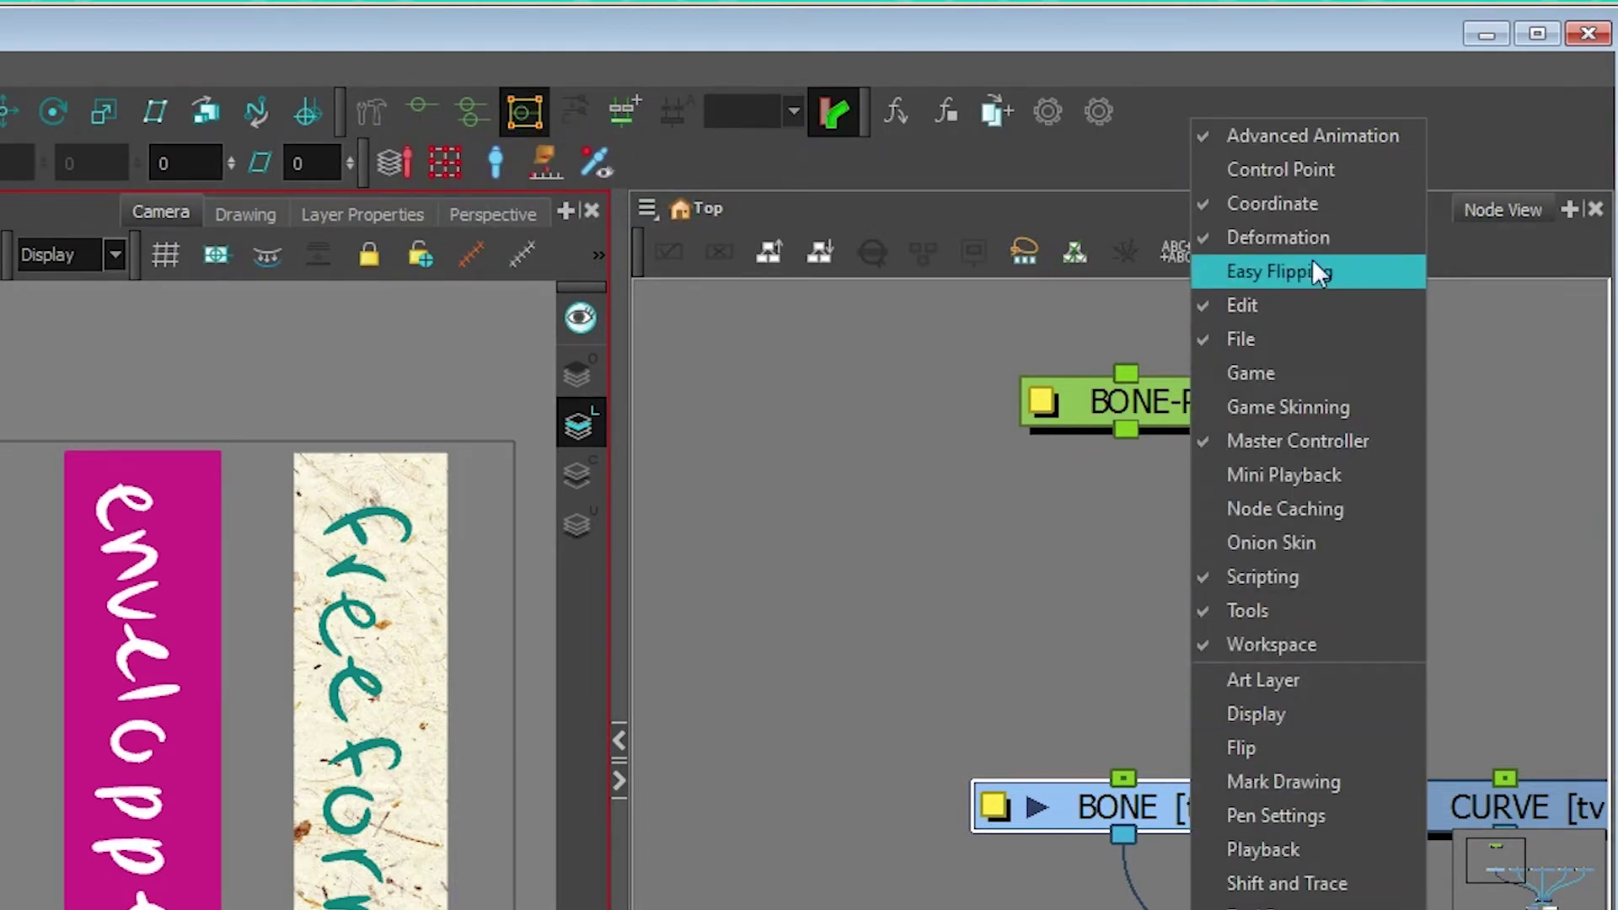
left_click(1252, 237)
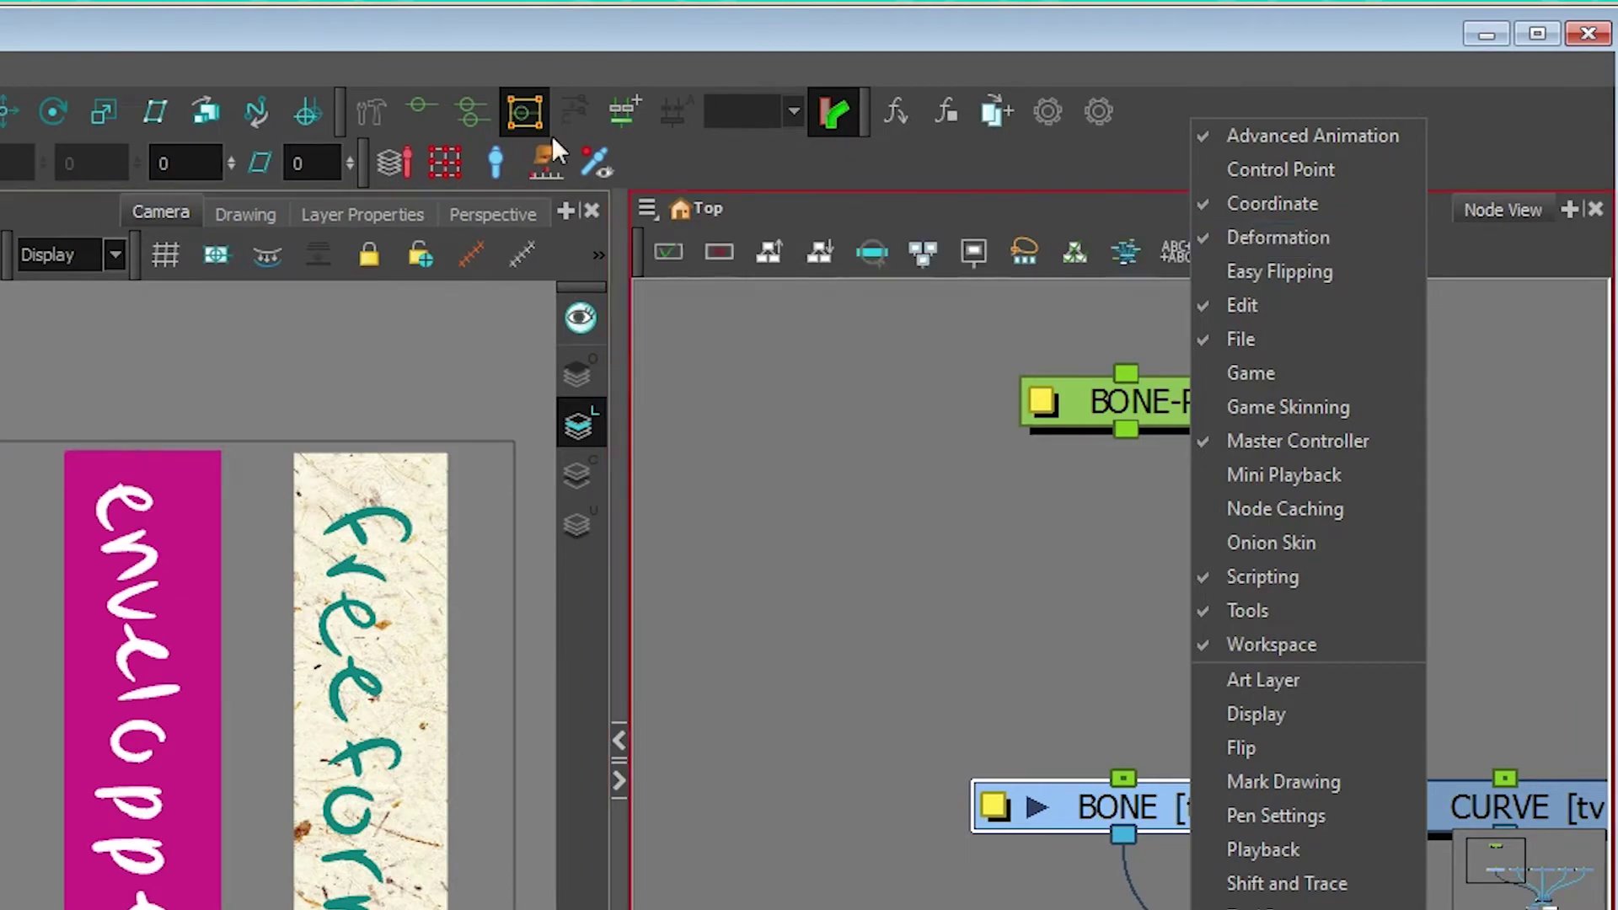
key("Escape")
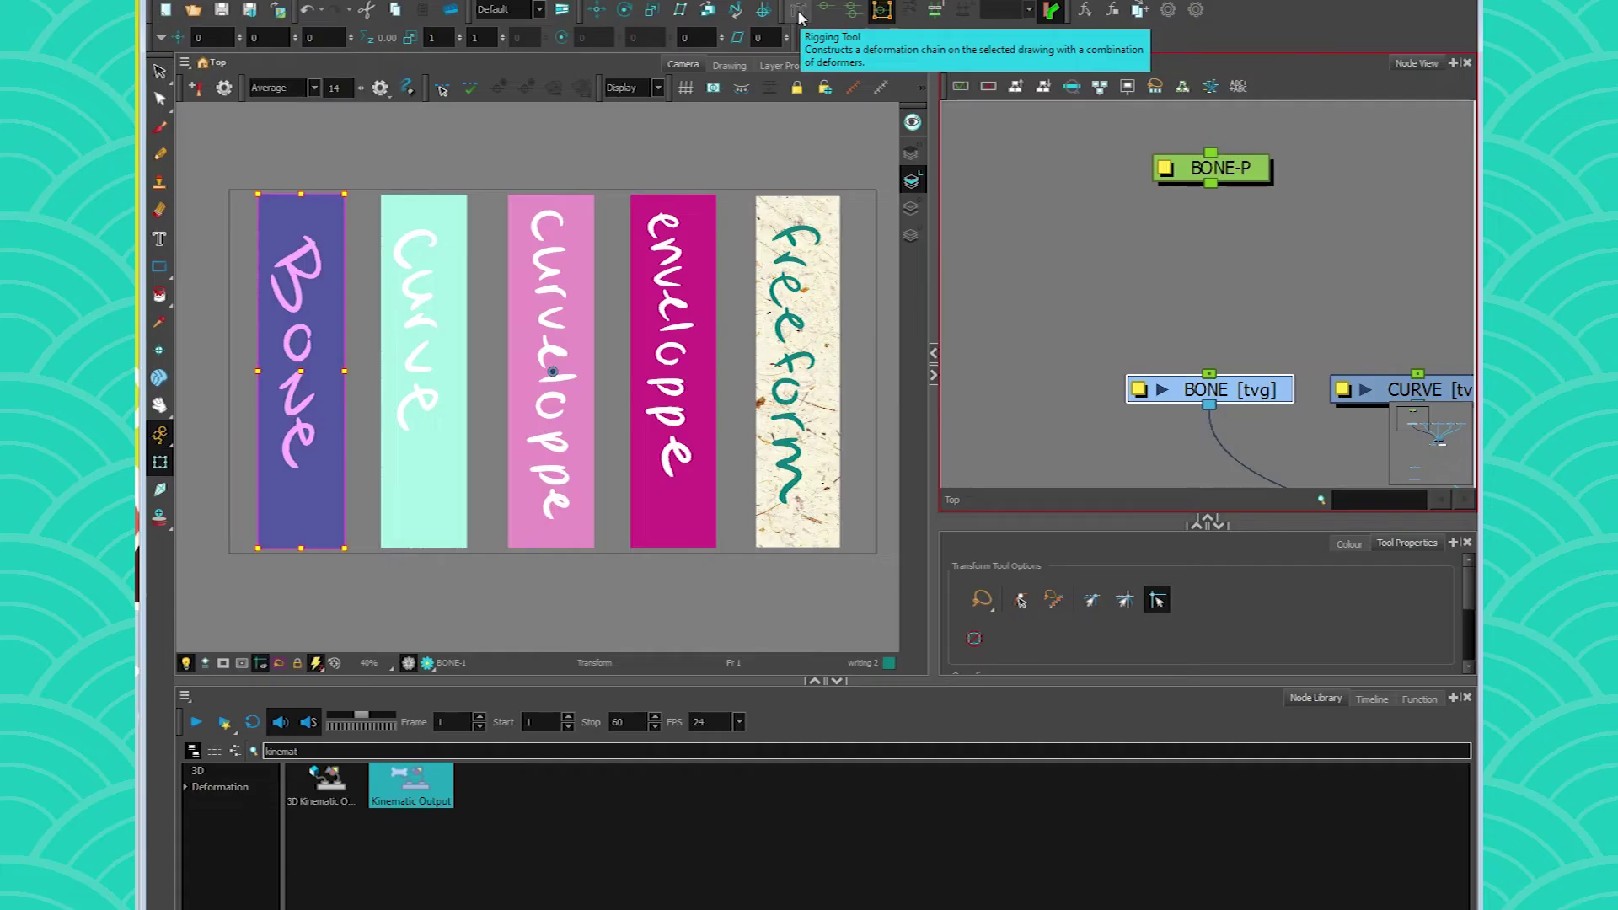
Rig the BONE drawing with a two-bone chain down the strip's centre in Bone and Articulation Mode, and nudge its lower end with Transform.
left_click_drag(1242, 394, 1243, 394)
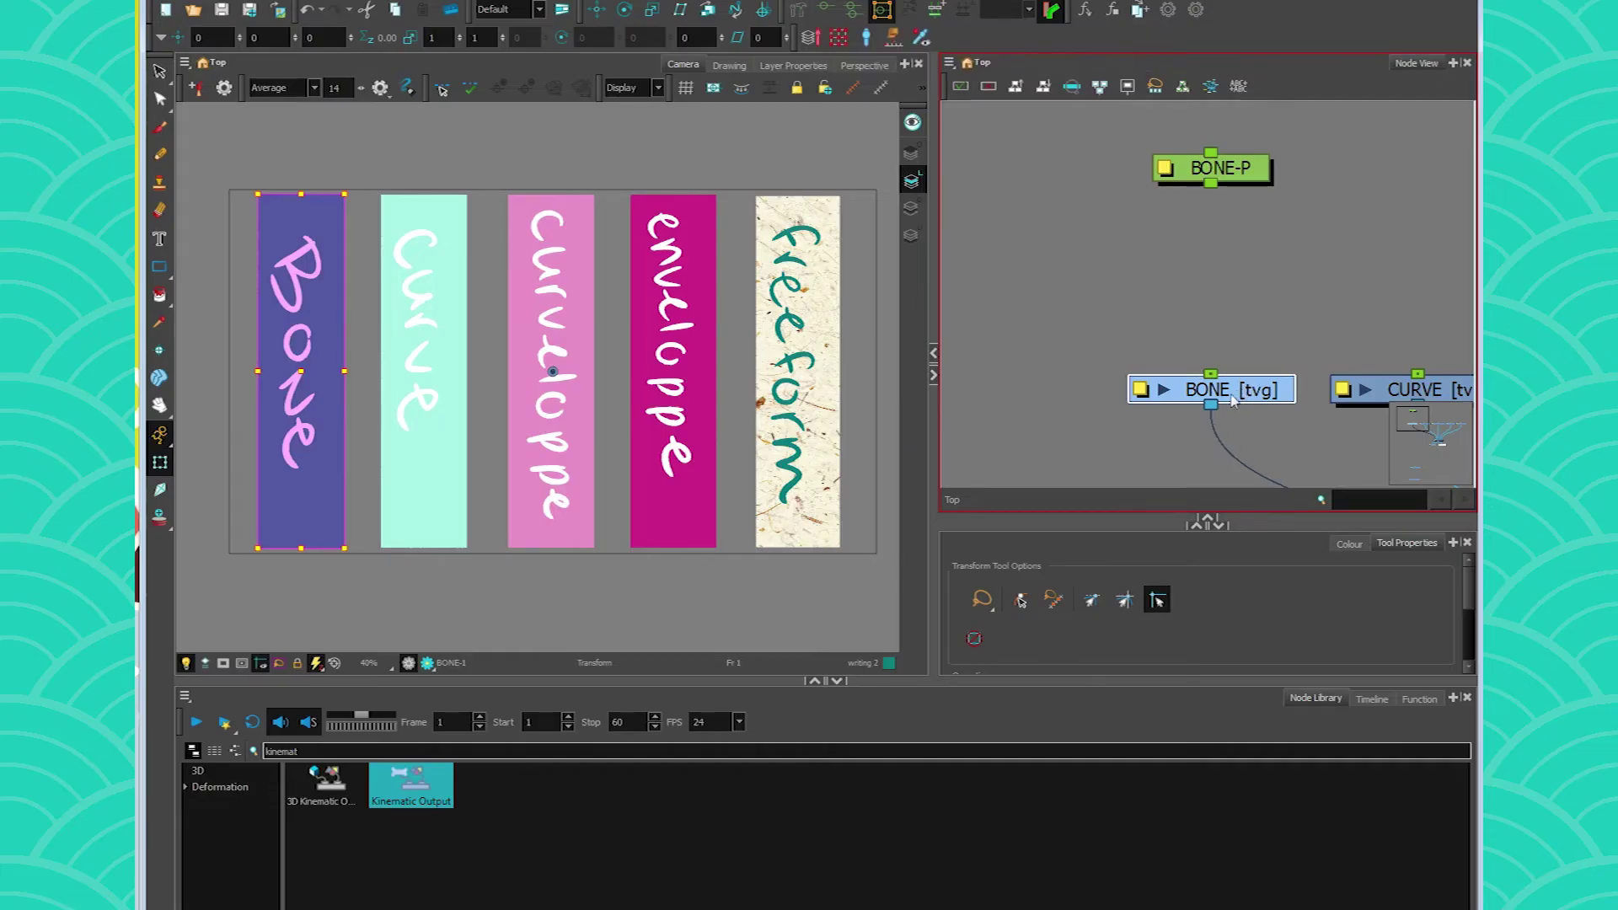
left_click(799, 10)
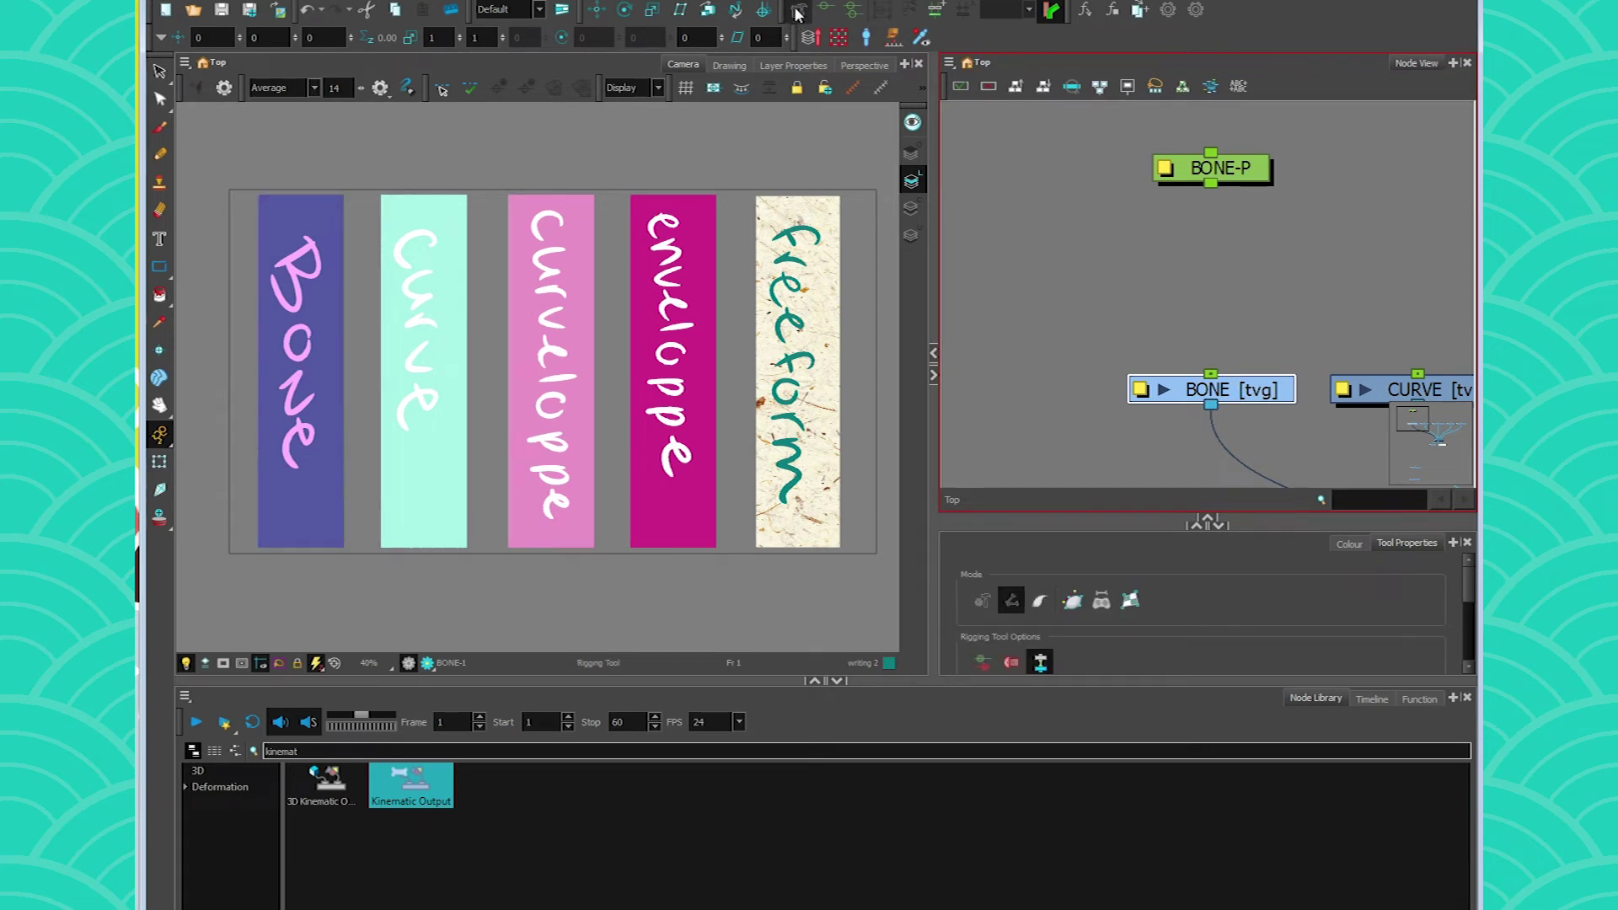
left_click_drag(1026, 518, 1026, 322)
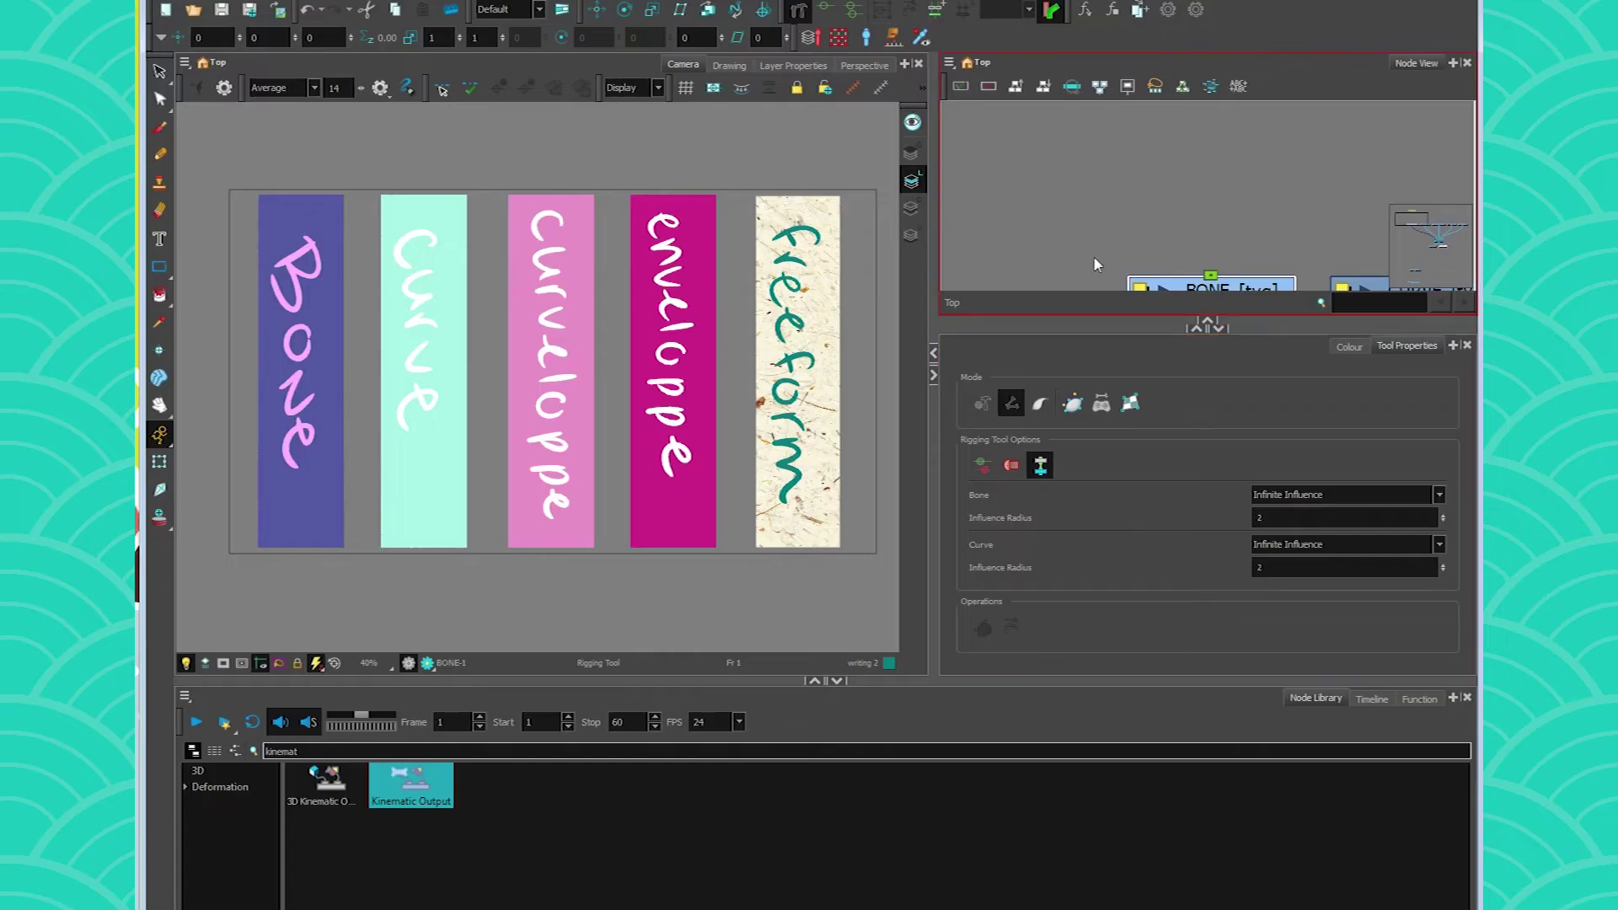
left_click_drag(1204, 284, 1178, 200)
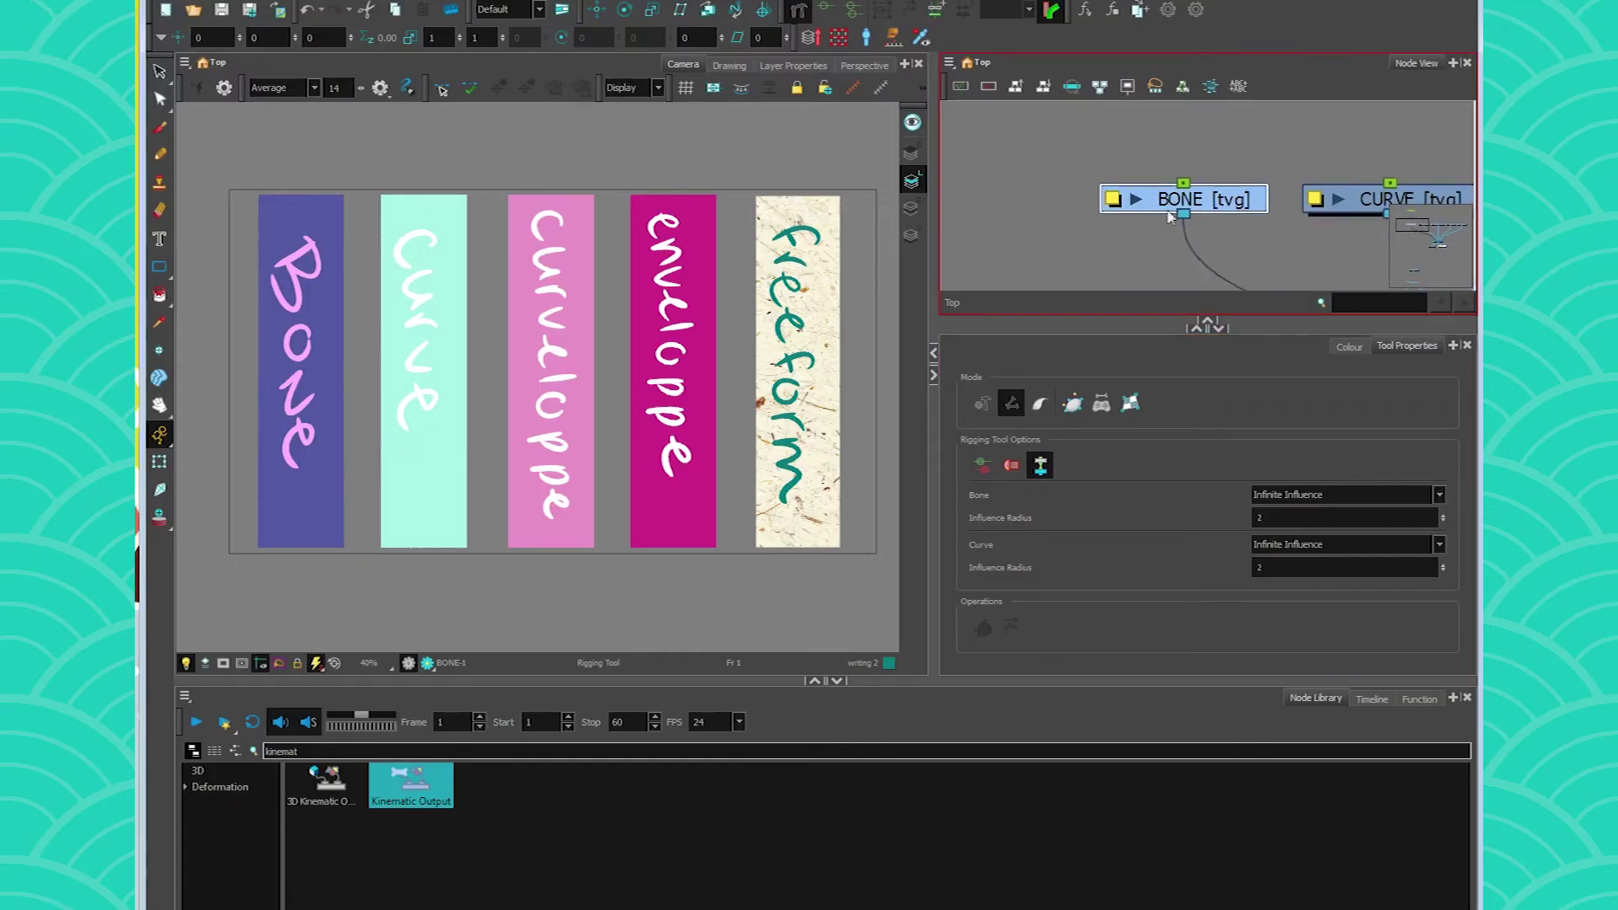
left_click(1014, 409)
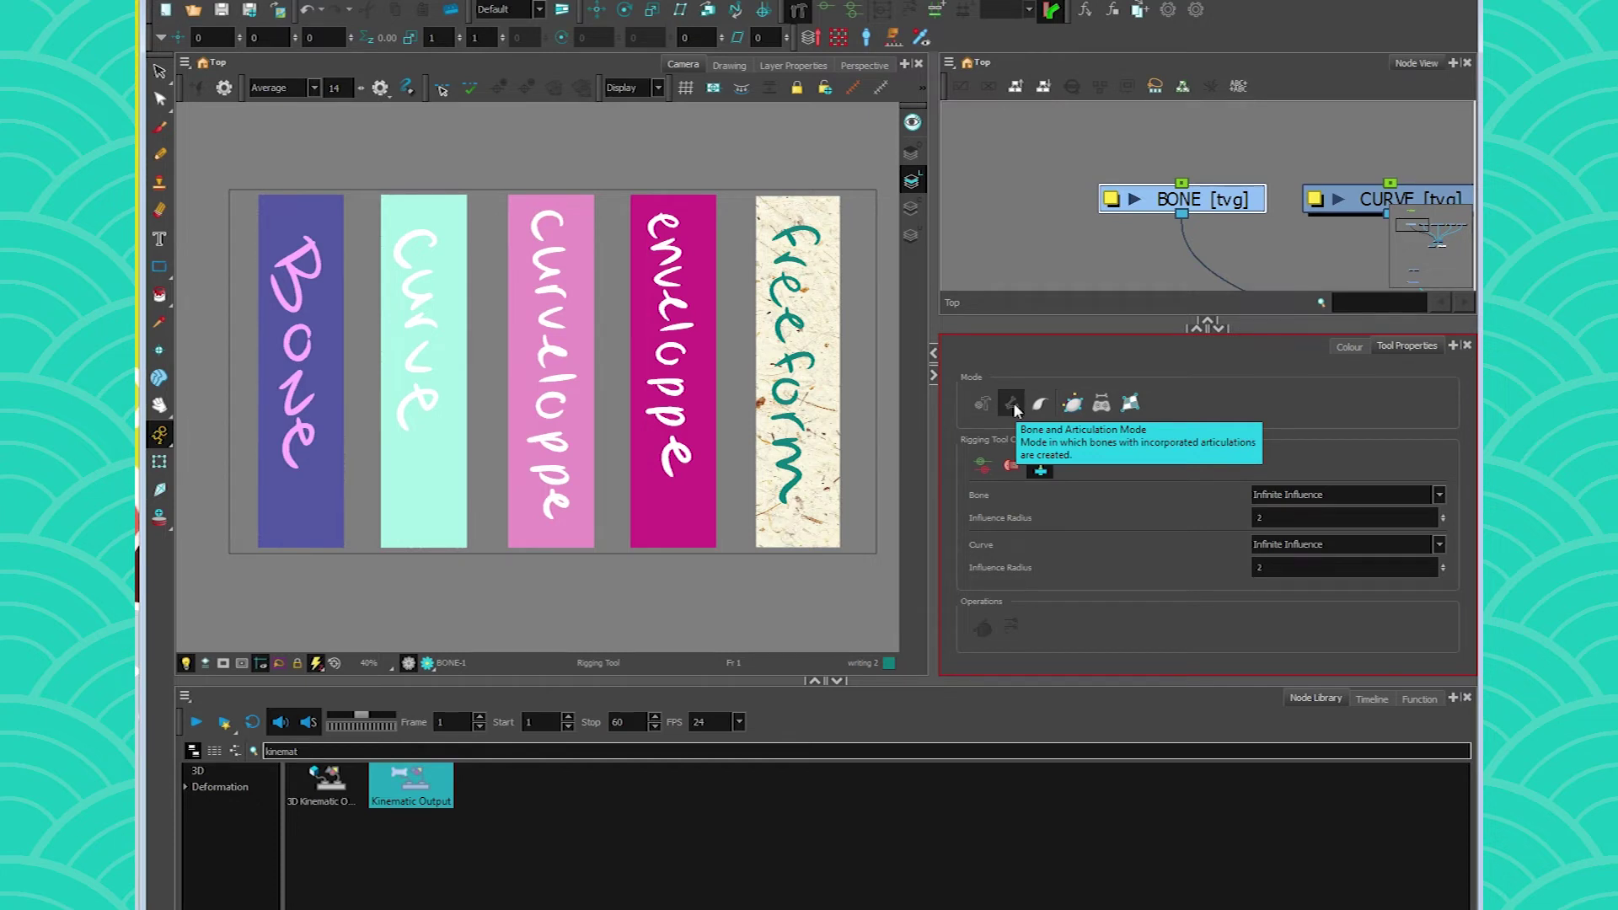
left_click_drag(297, 194, 298, 422)
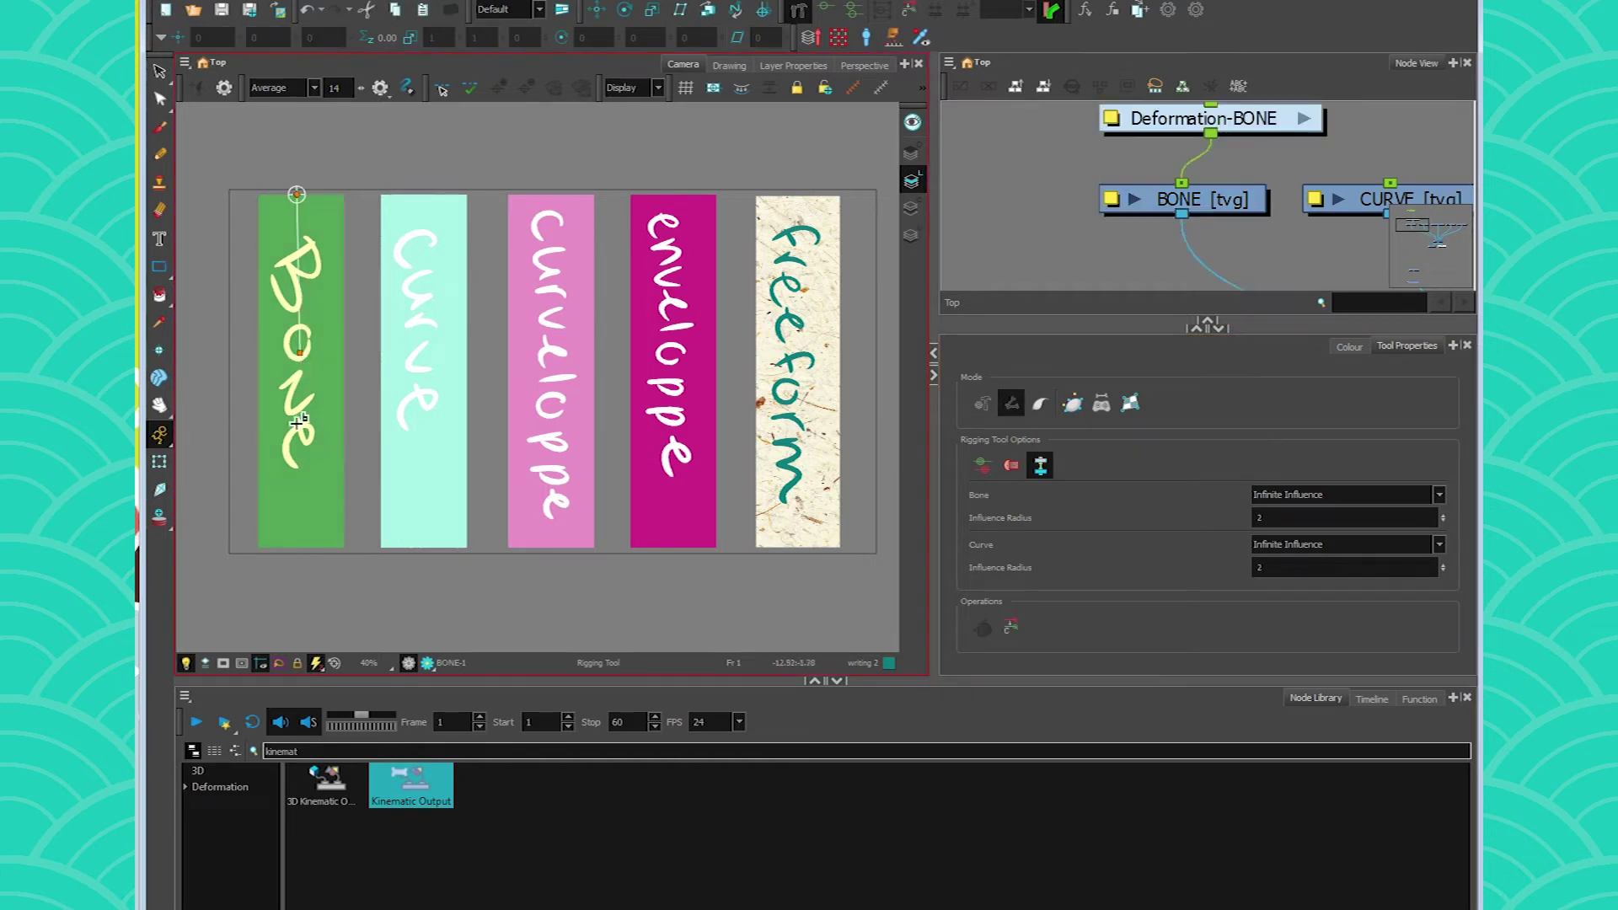
left_click(300, 550)
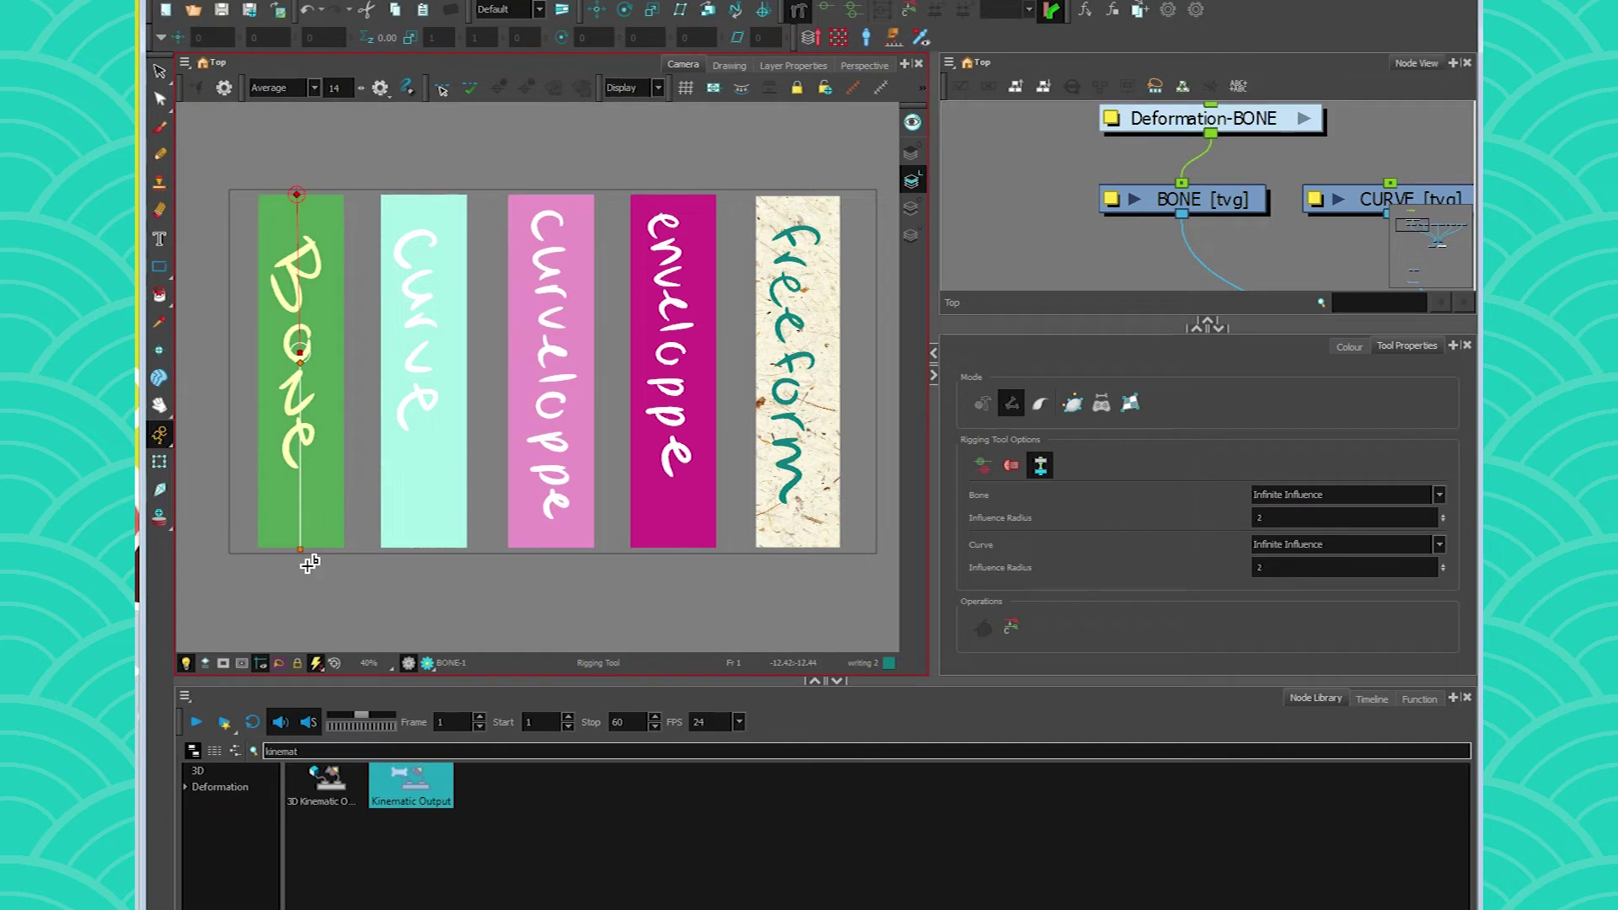
left_click(159, 462)
mouse_move(304, 563)
left_mouse_down()
mouse_move(358, 563)
mouse_move(282, 567)
mouse_move(292, 520)
mouse_move(297, 554)
left_mouse_up()
Rig the CURVE drawing with a single curve deformer running from the strip's top edge to its bottom edge.
left_click(1365, 199)
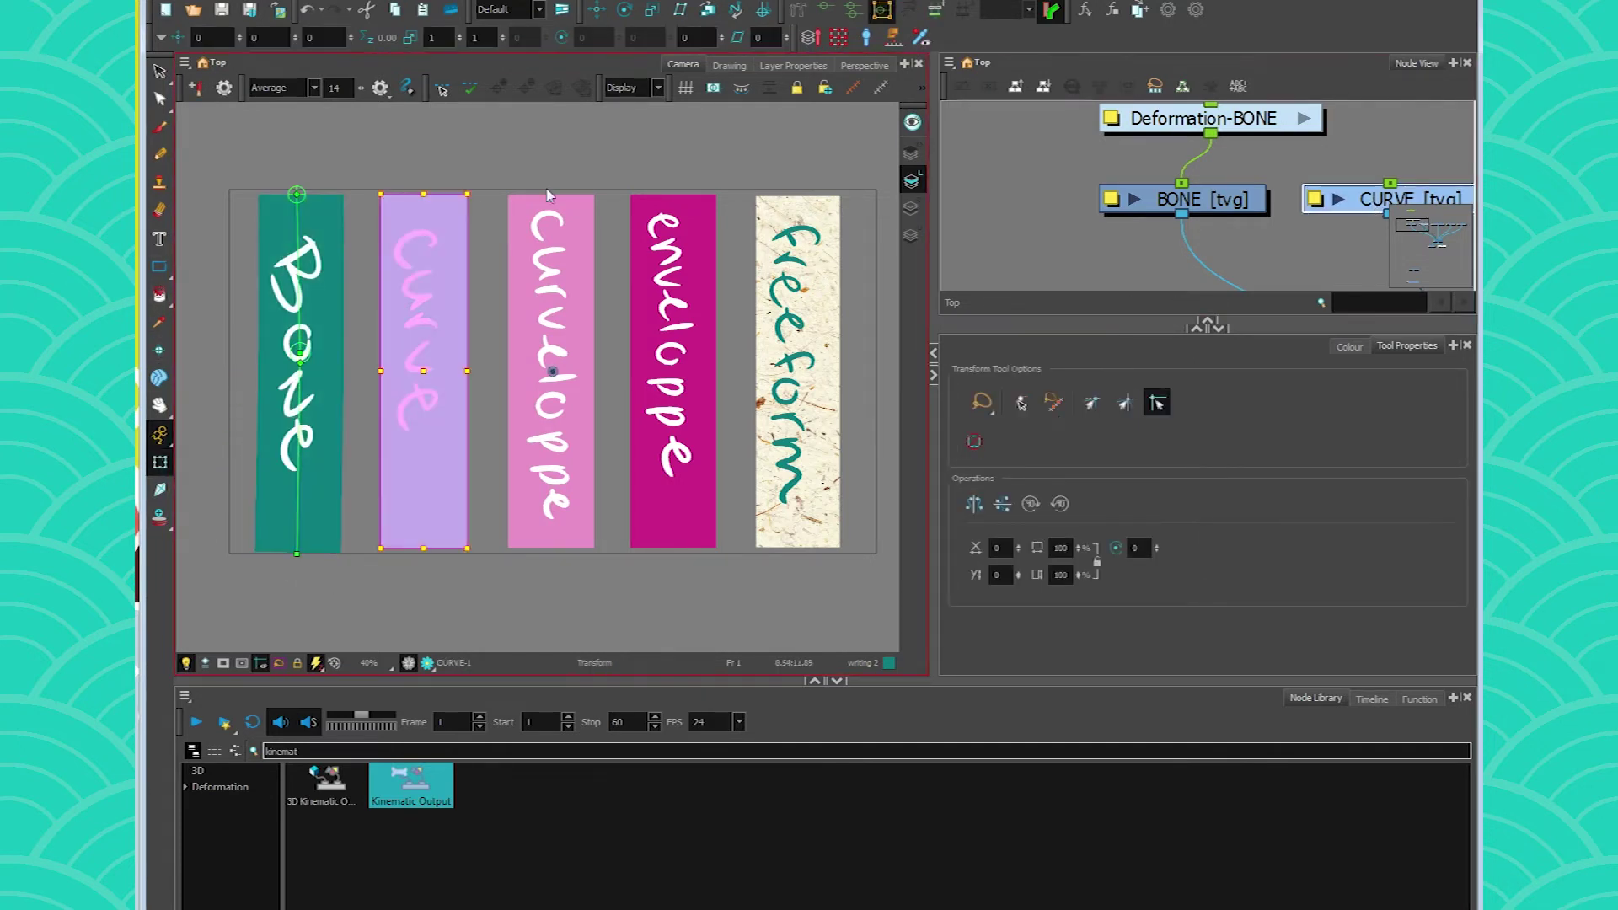
left_click(799, 11)
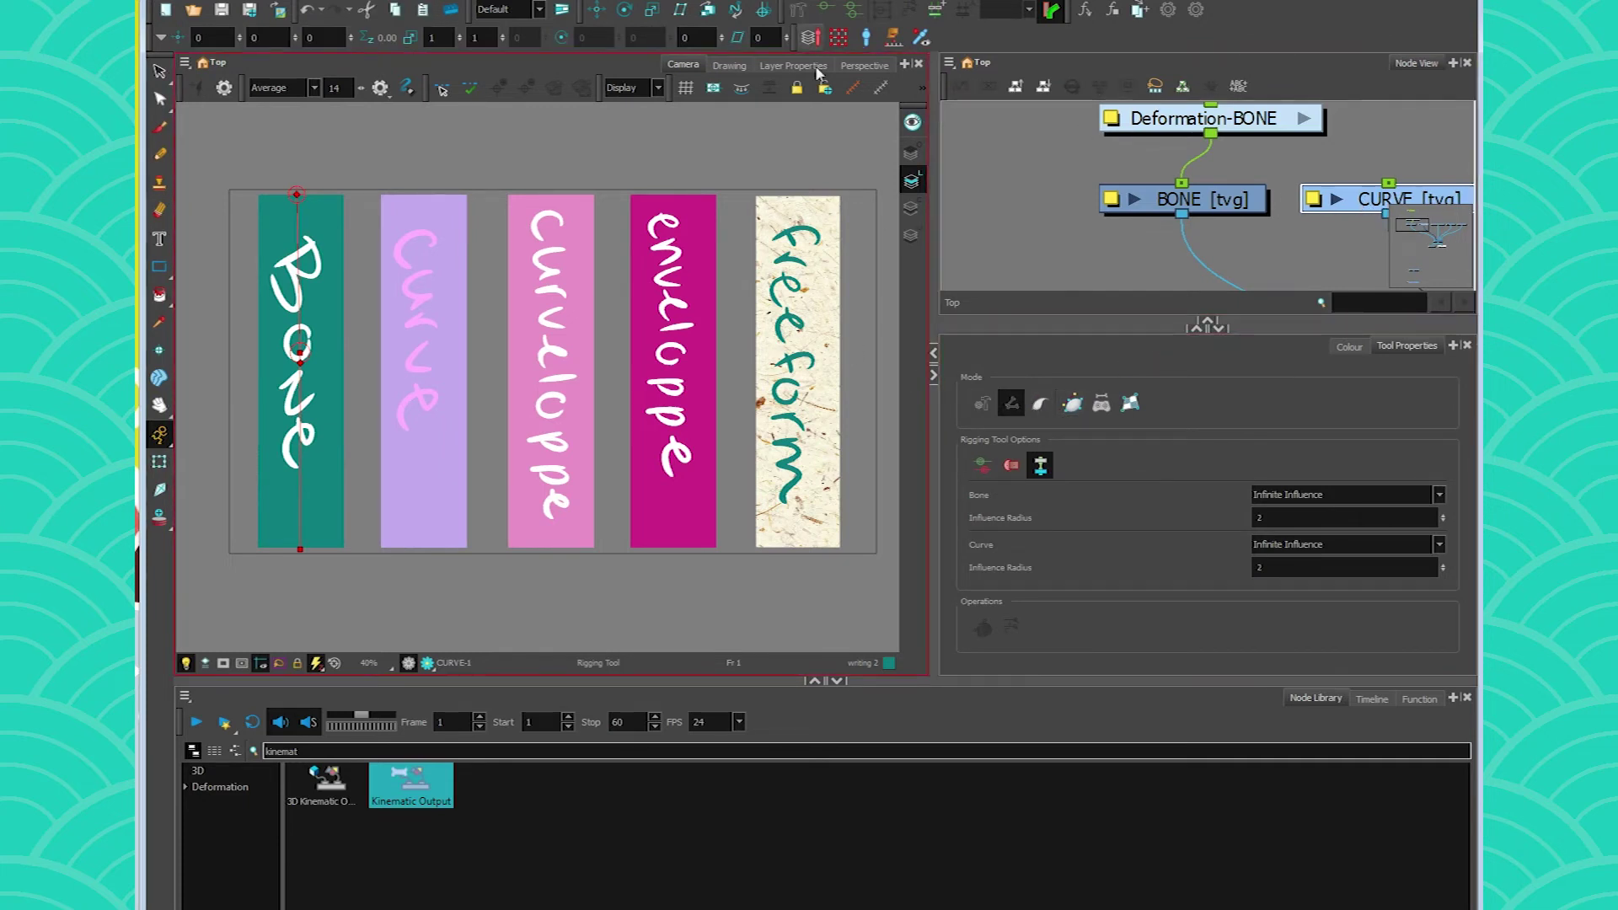
left_click(1041, 405)
left_click_drag(422, 197, 421, 285)
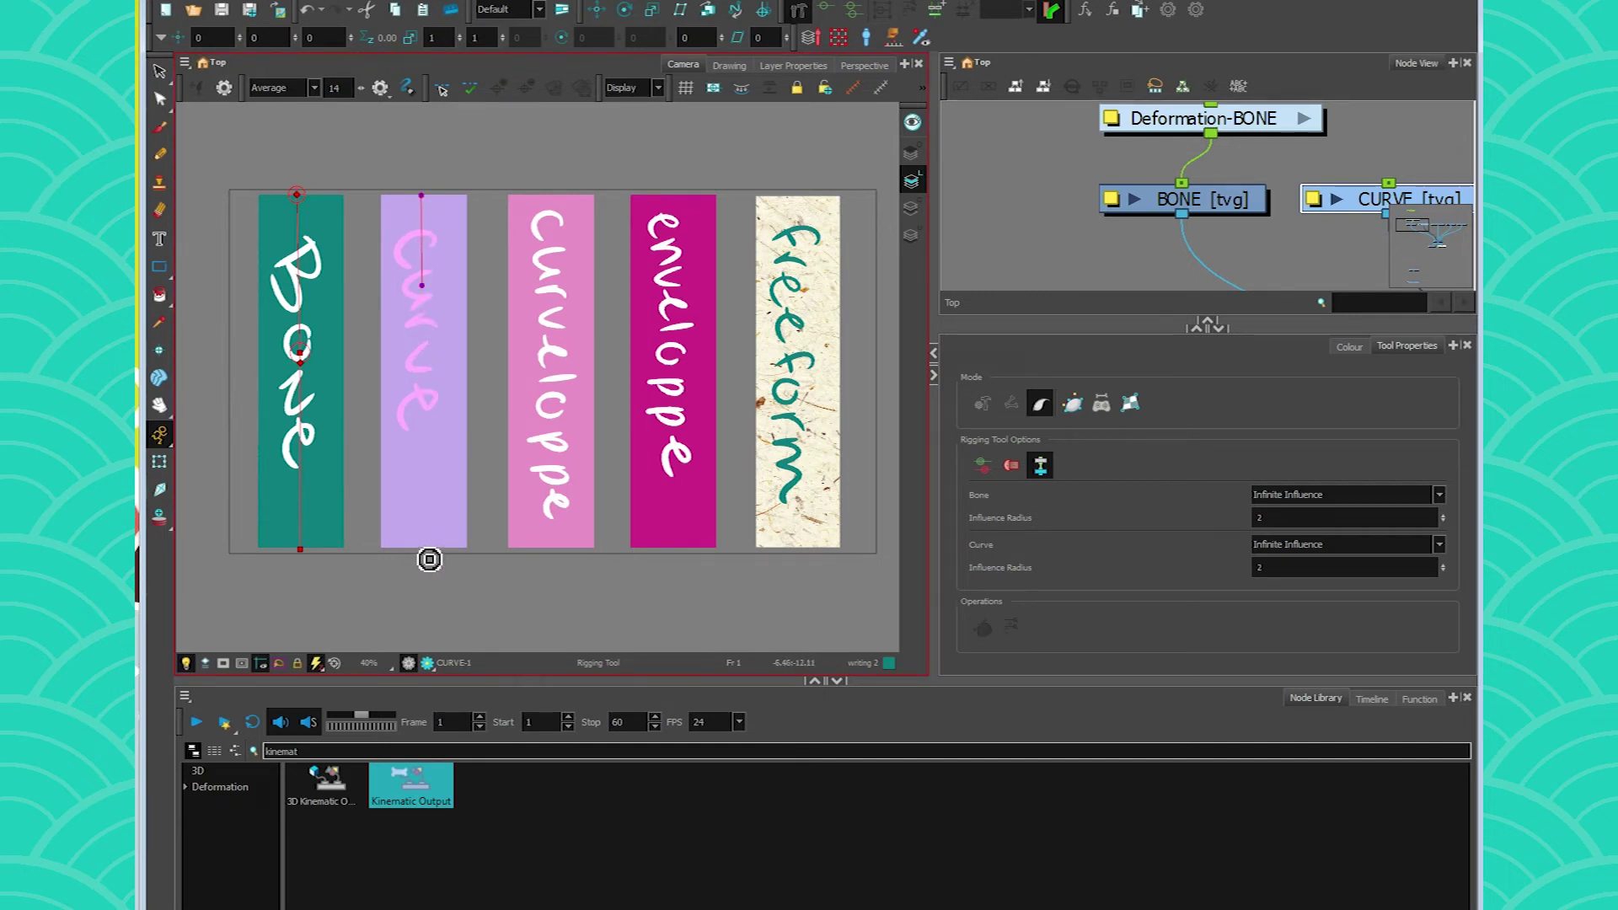
left_click_drag(421, 551, 422, 443)
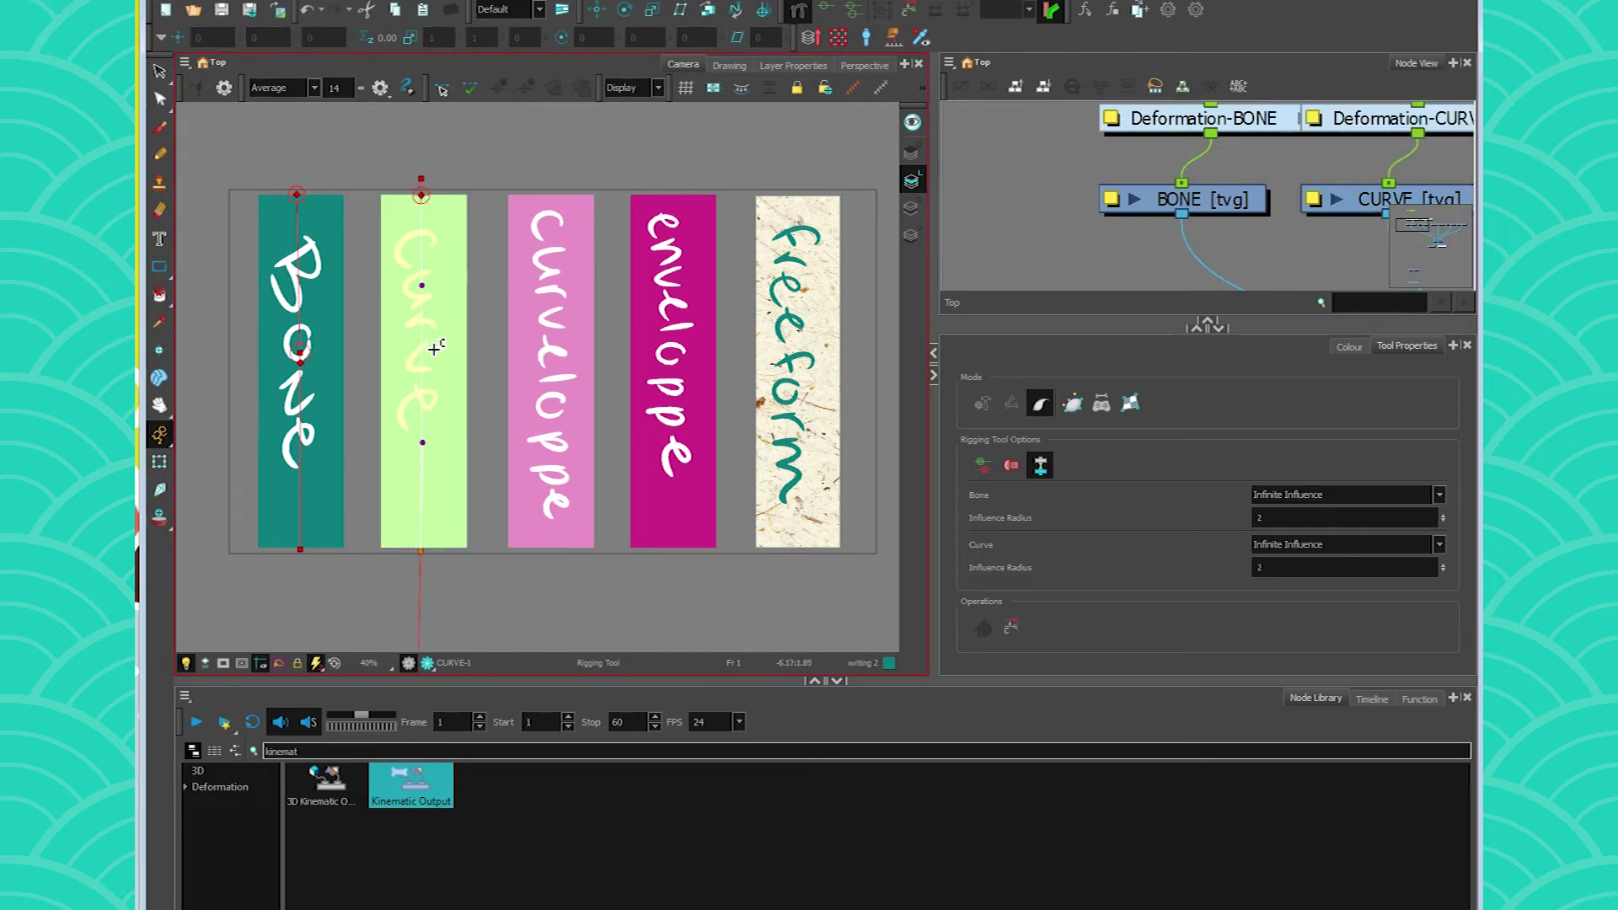
Bend the CURVE strip with the Transform tool by pulling its lower handle to the left and its upper handle to the right.
left_click(159, 462)
left_click_drag(423, 442, 356, 438)
left_click_drag(422, 285, 511, 313)
Bend the BONE strip at its middle joint by swinging the upper bone to the left and the lower bone to the right.
left_click(300, 555)
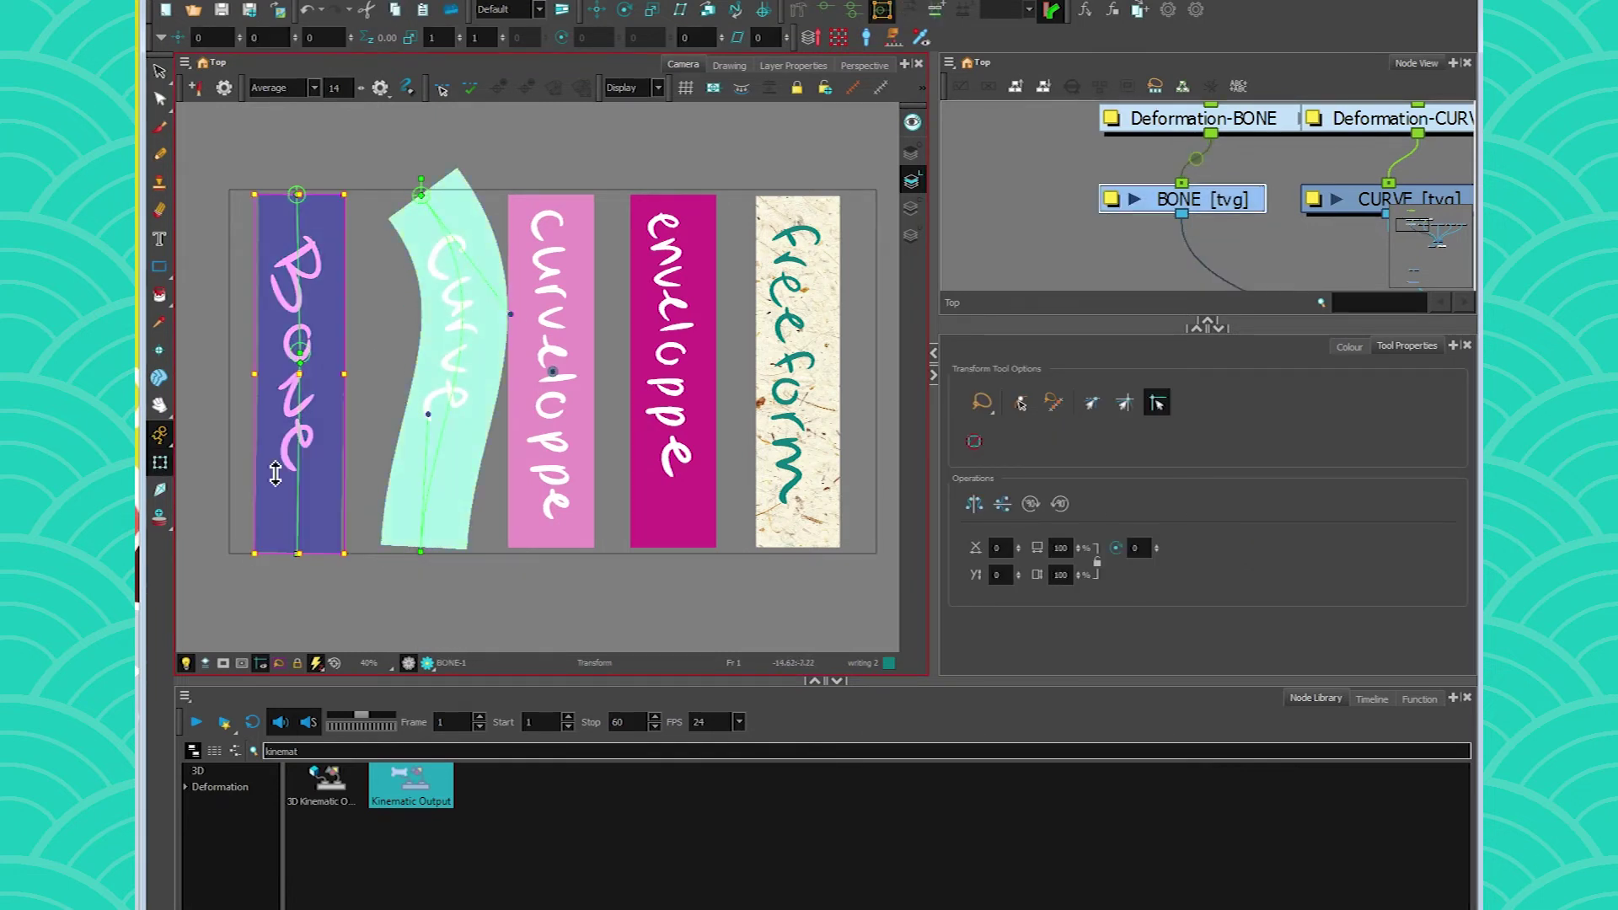
left_click_drag(301, 552, 383, 546)
left_click_drag(297, 361, 267, 352)
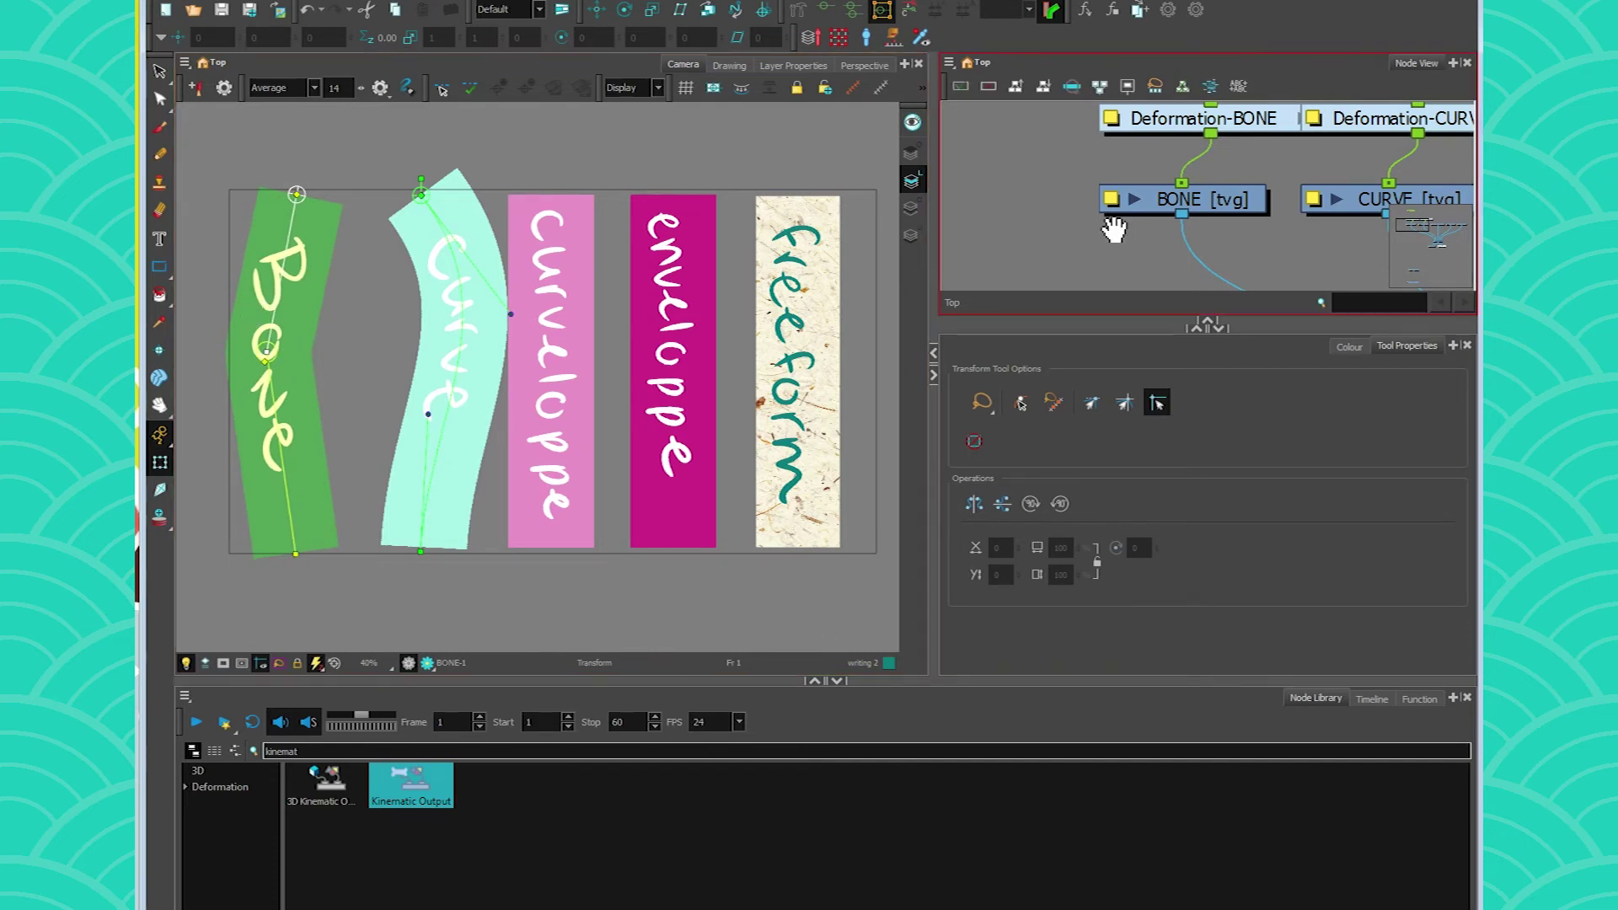
Try displacing the setup positions of the BONE joints and CURVE handles with the Rigging tool, and check the deformation with Transform.
left_click_drag(1113, 228, 1086, 265)
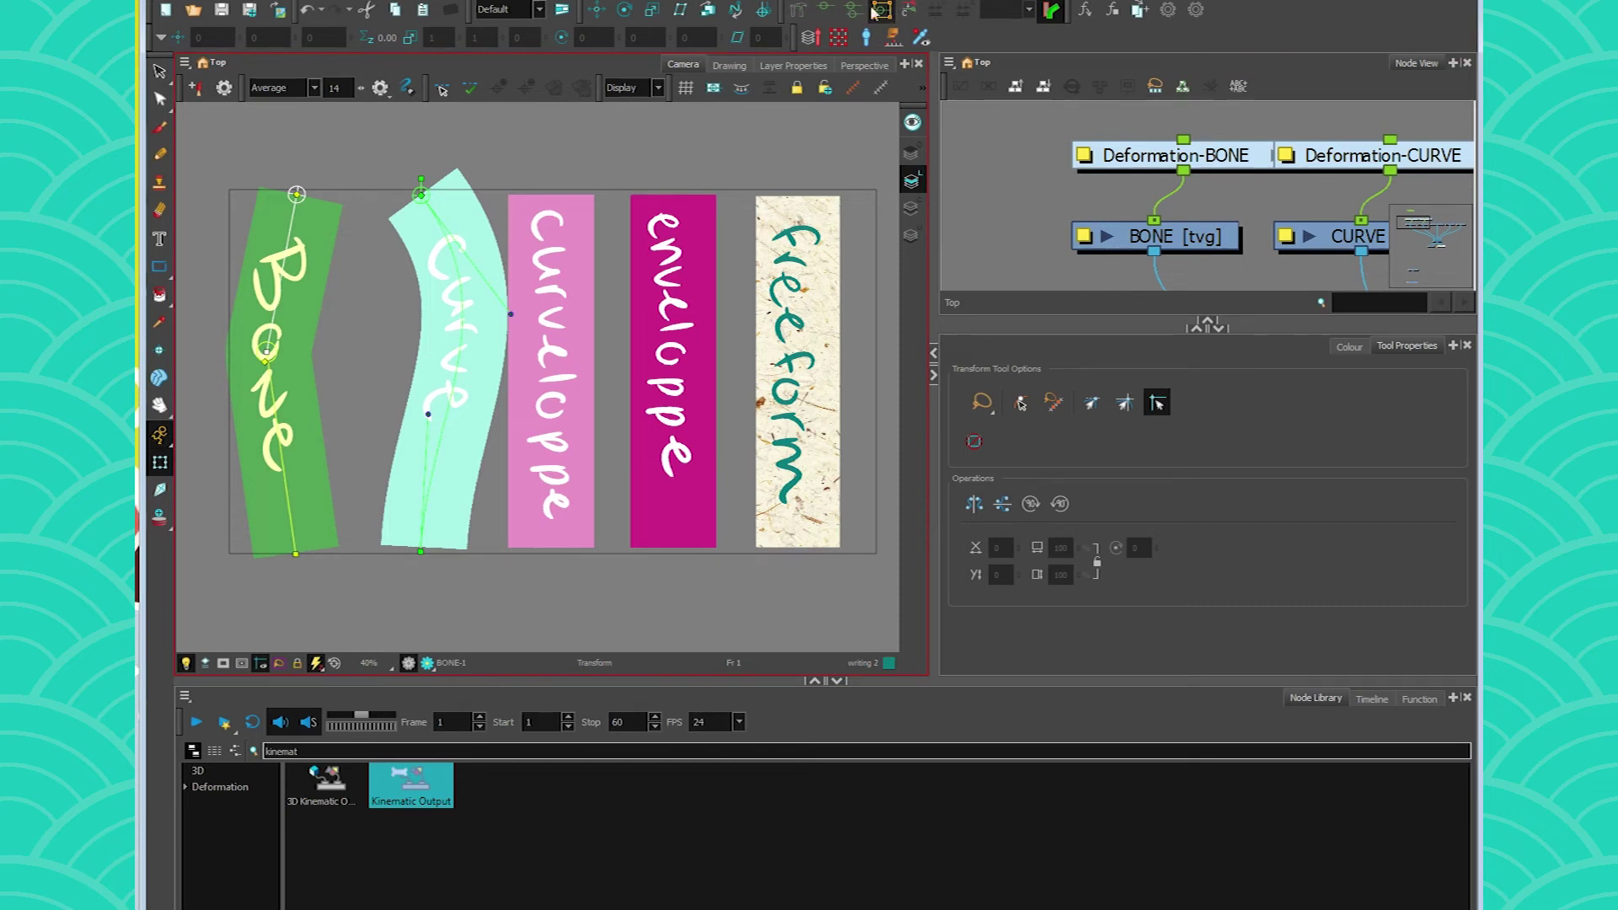
left_click(799, 11)
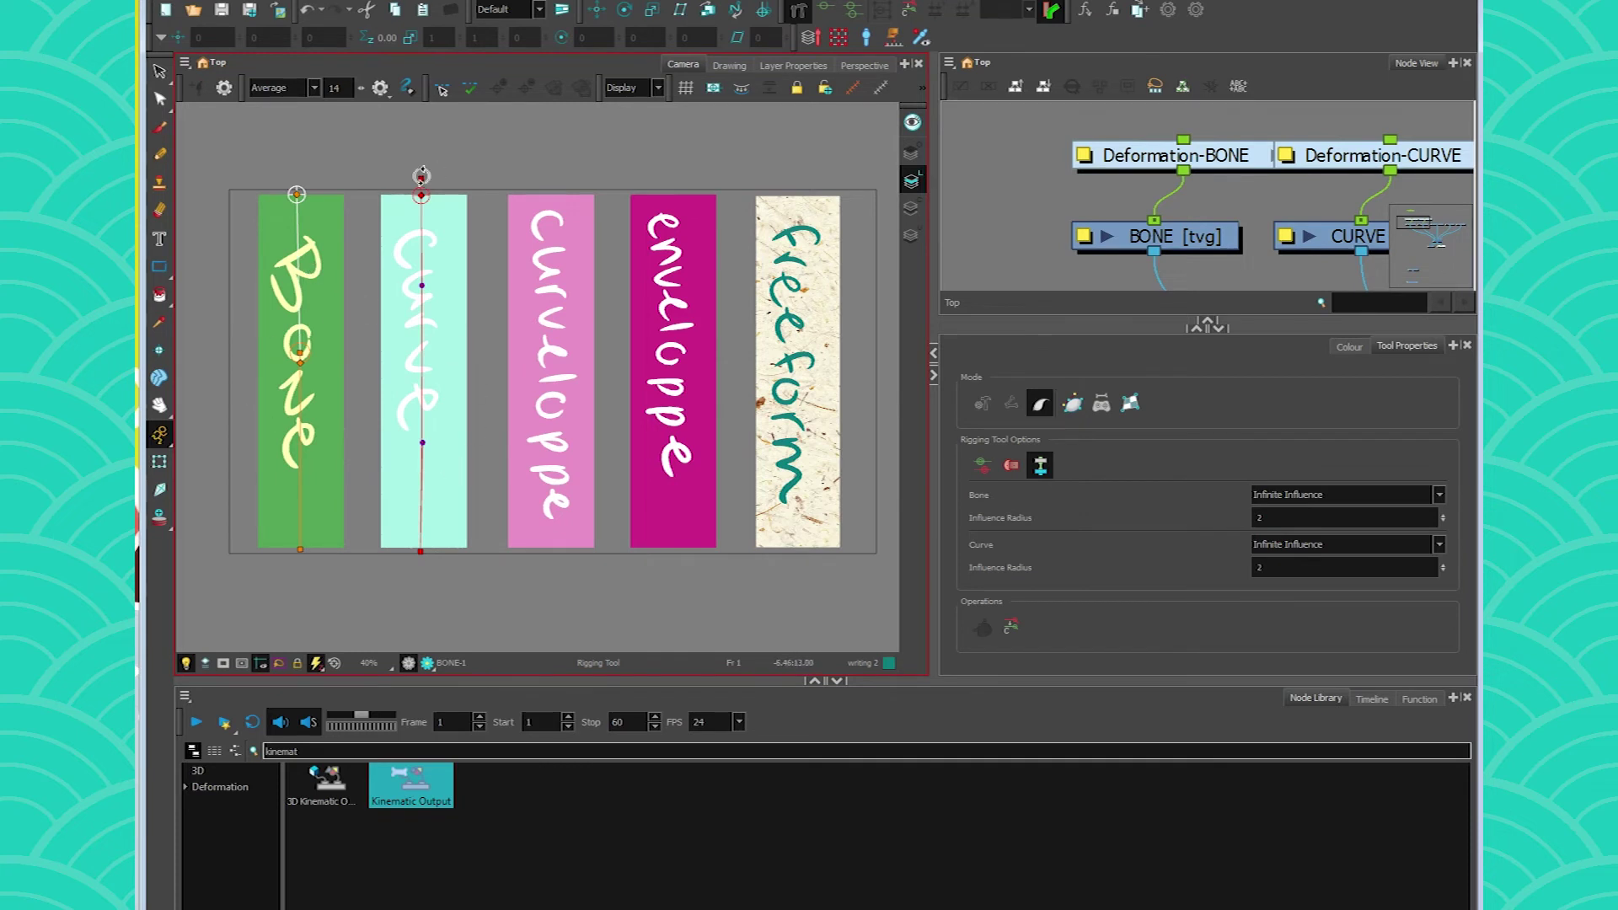
mouse_move(420, 552)
left_mouse_down()
mouse_move(429, 523)
mouse_move(420, 541)
left_mouse_up()
left_click_drag(300, 354, 300, 285)
left_click_drag(296, 477, 361, 361)
left_click_drag(300, 285, 226, 250)
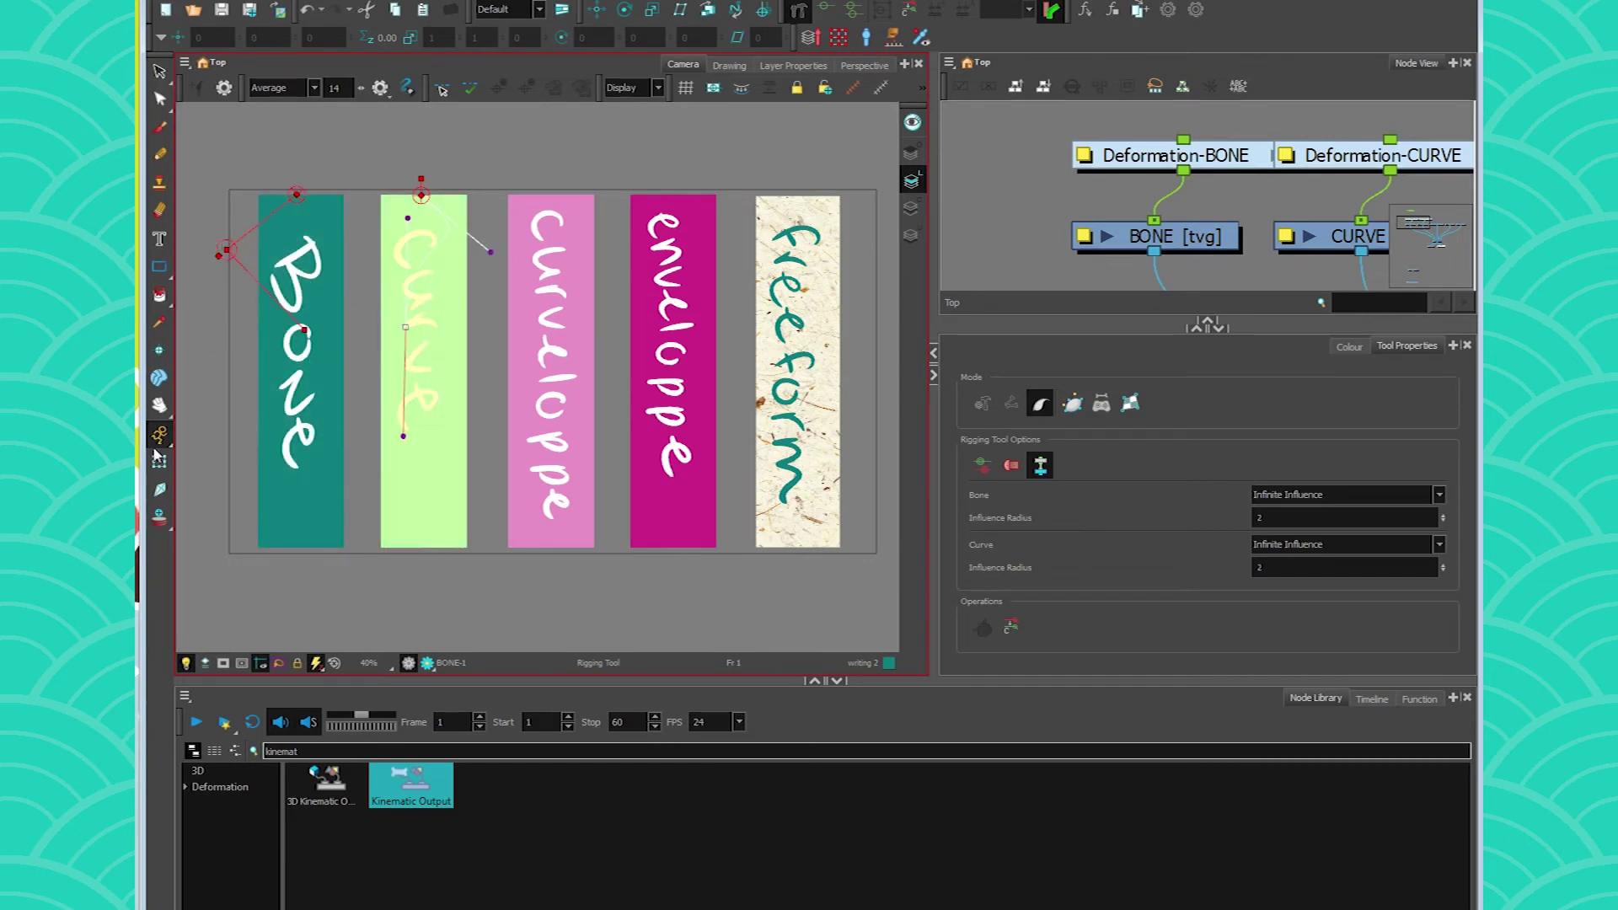
left_click(153, 460)
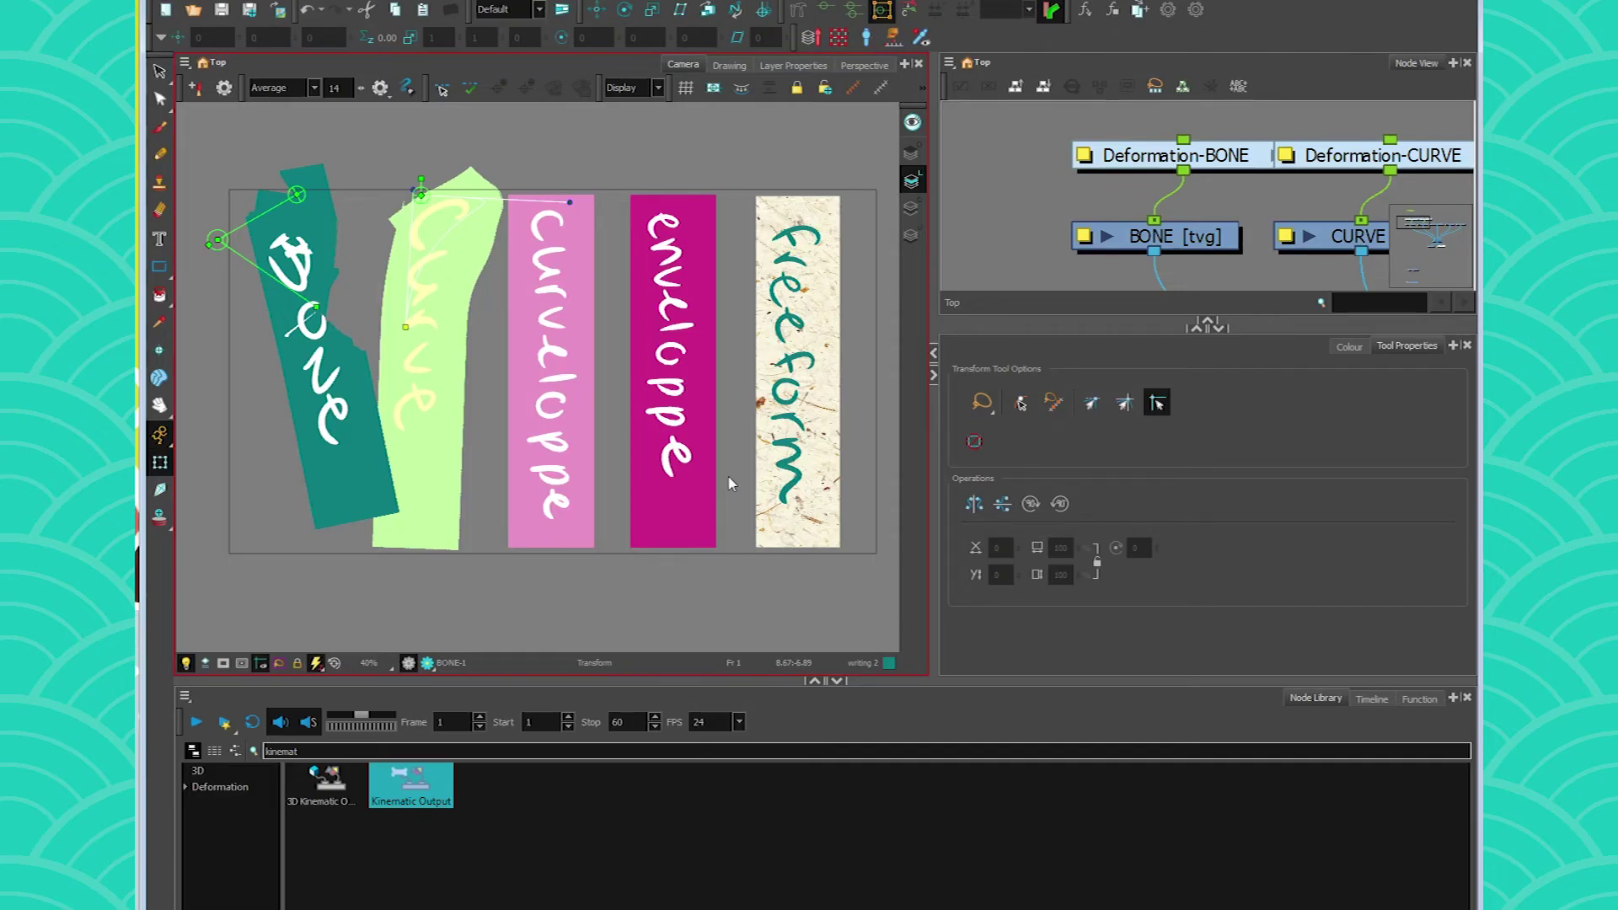
Try shifting the BONE strip's middle joint with the Rigging tool, and pull the CURVE strip's lower end up to the right with Transform.
left_click(798, 13)
left_click(798, 13)
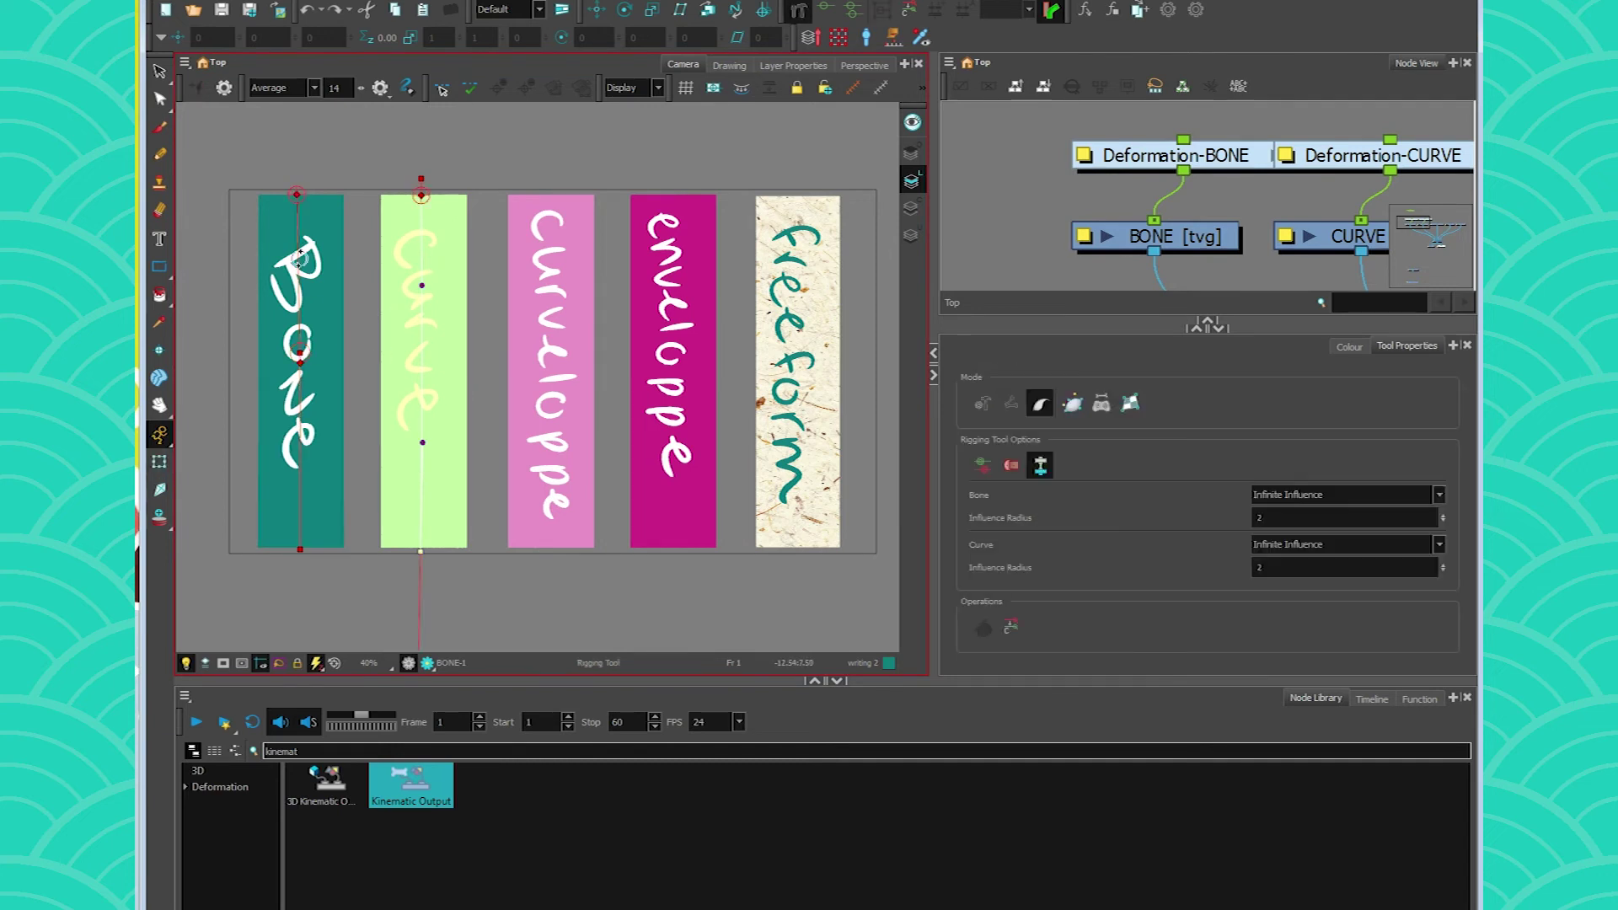
left_click(304, 360)
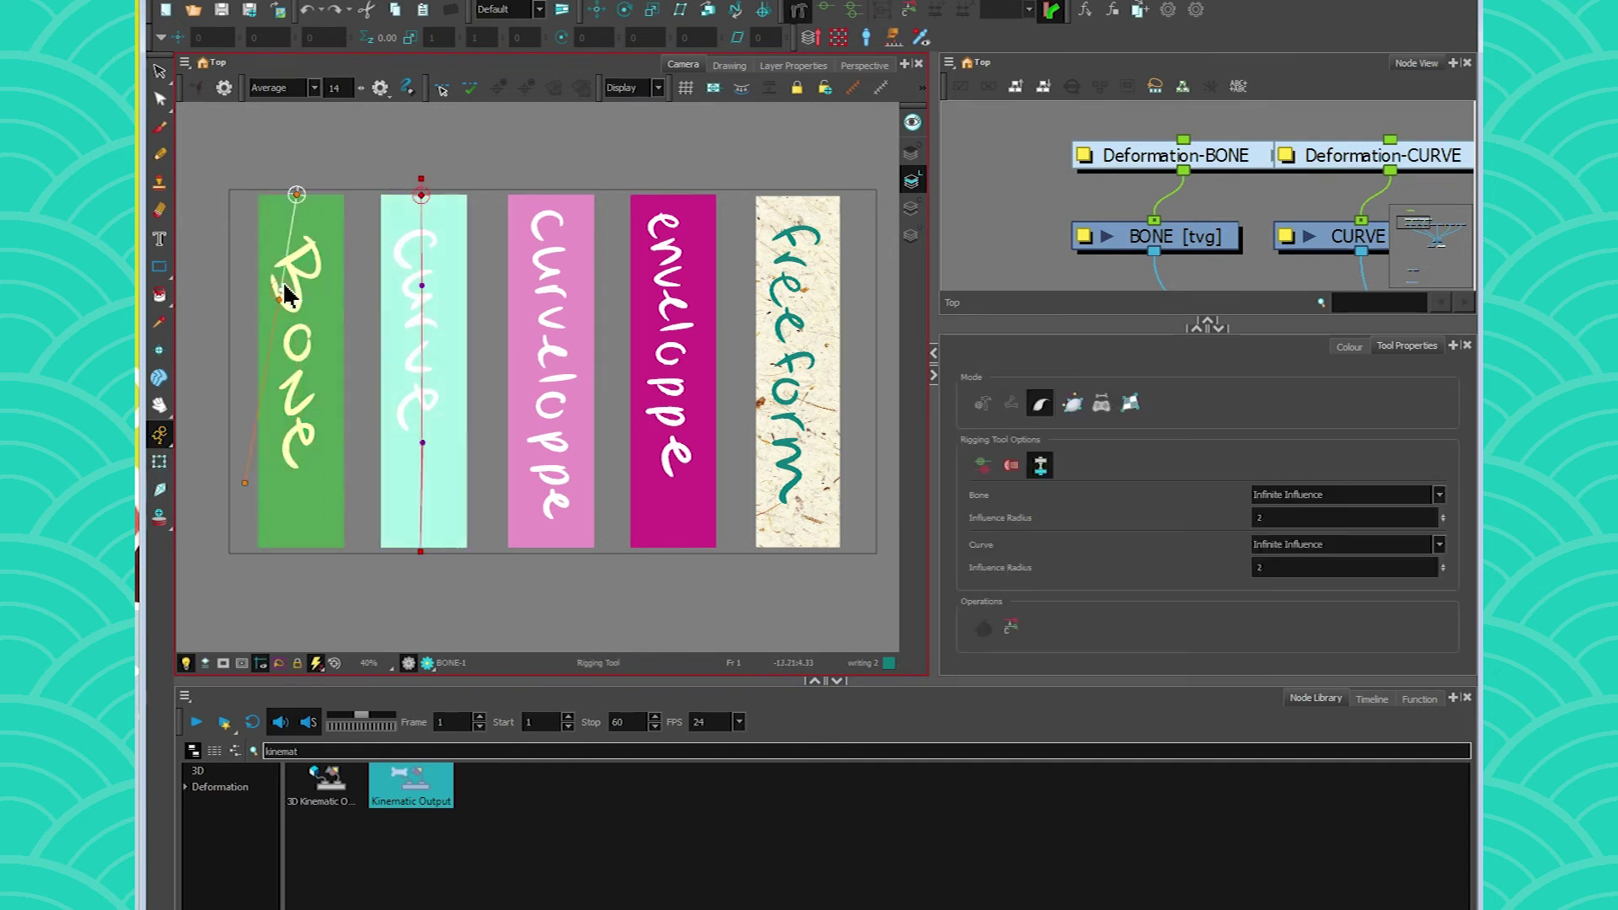
left_click(159, 465)
left_click_drag(422, 552, 553, 300)
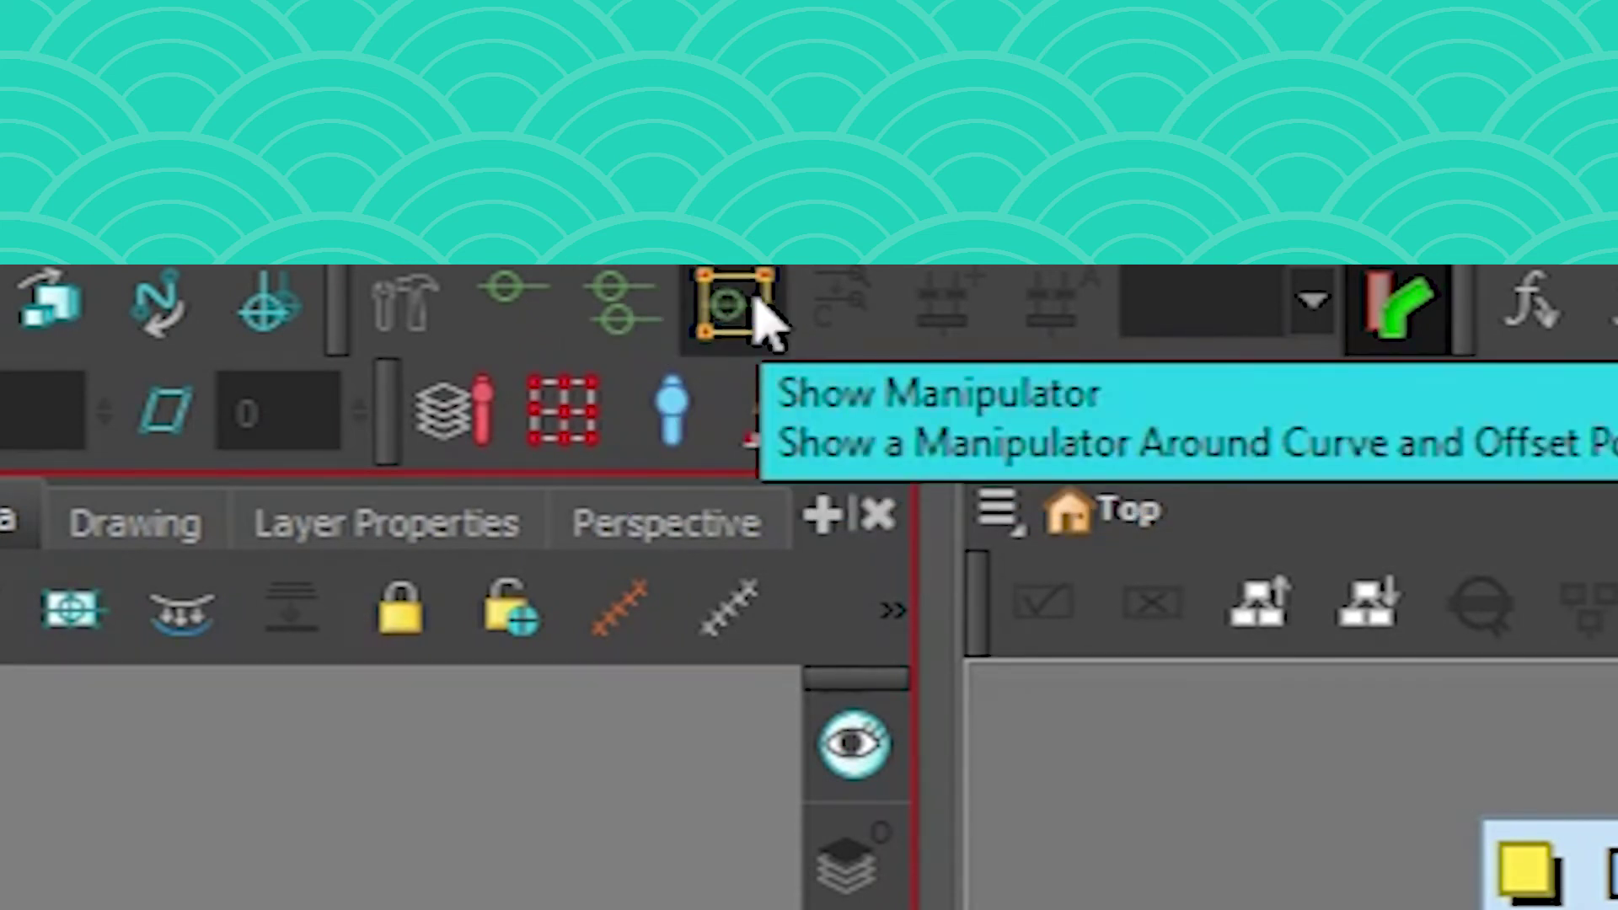
Show the deformer manipulators on the BONE and CURVE strips, and hide all controls in a widened Camera view.
left_click(754, 306)
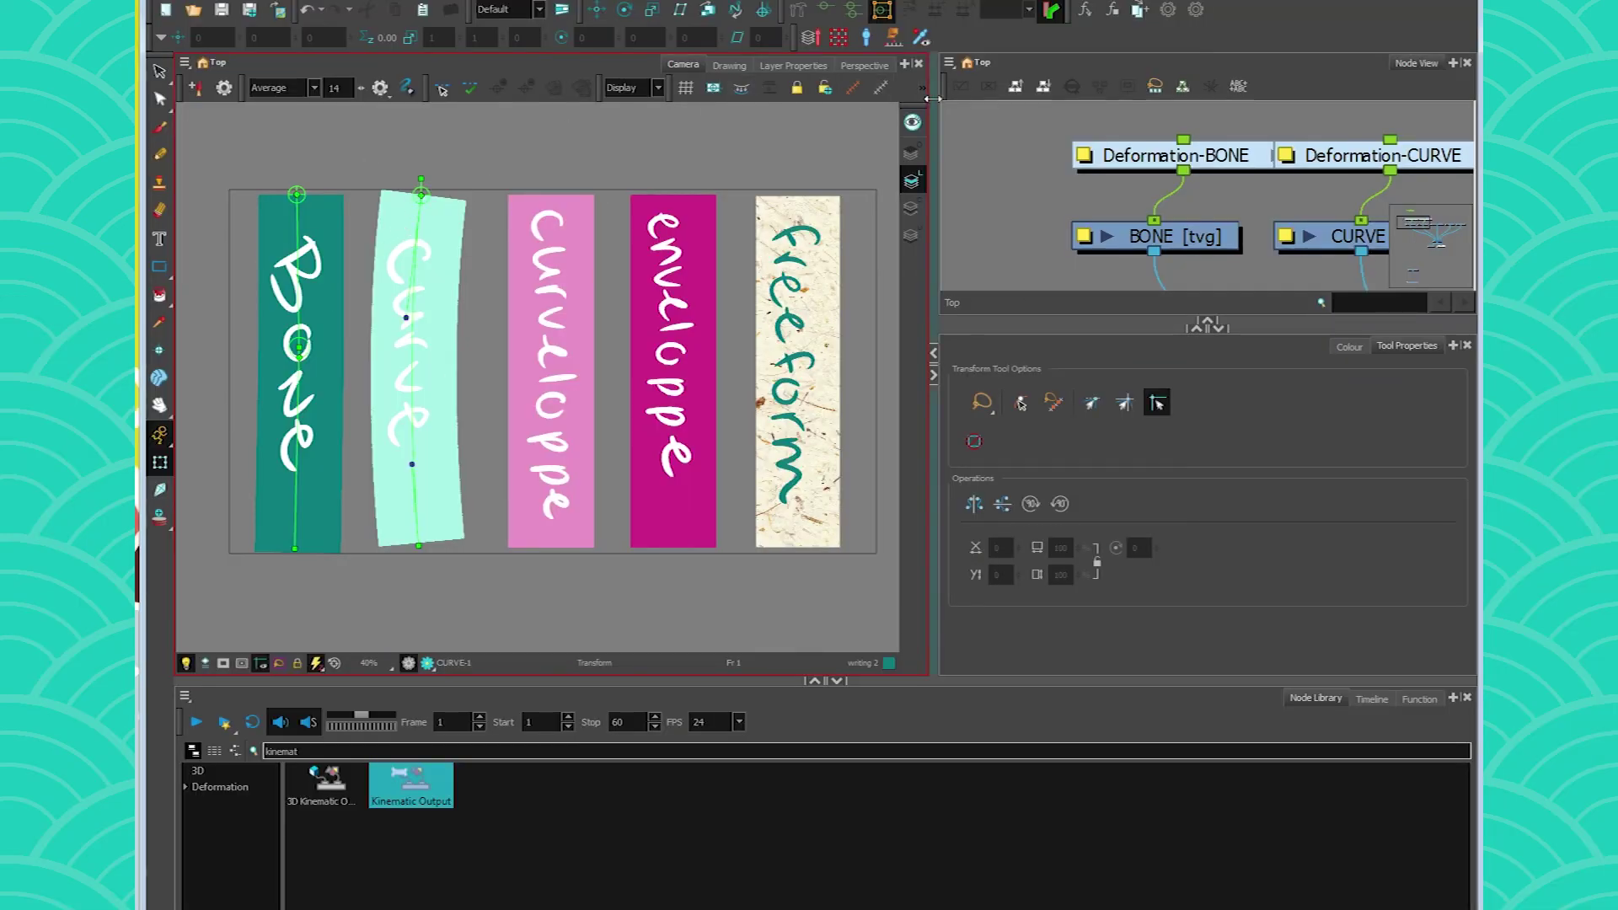
left_click_drag(933, 93, 1064, 92)
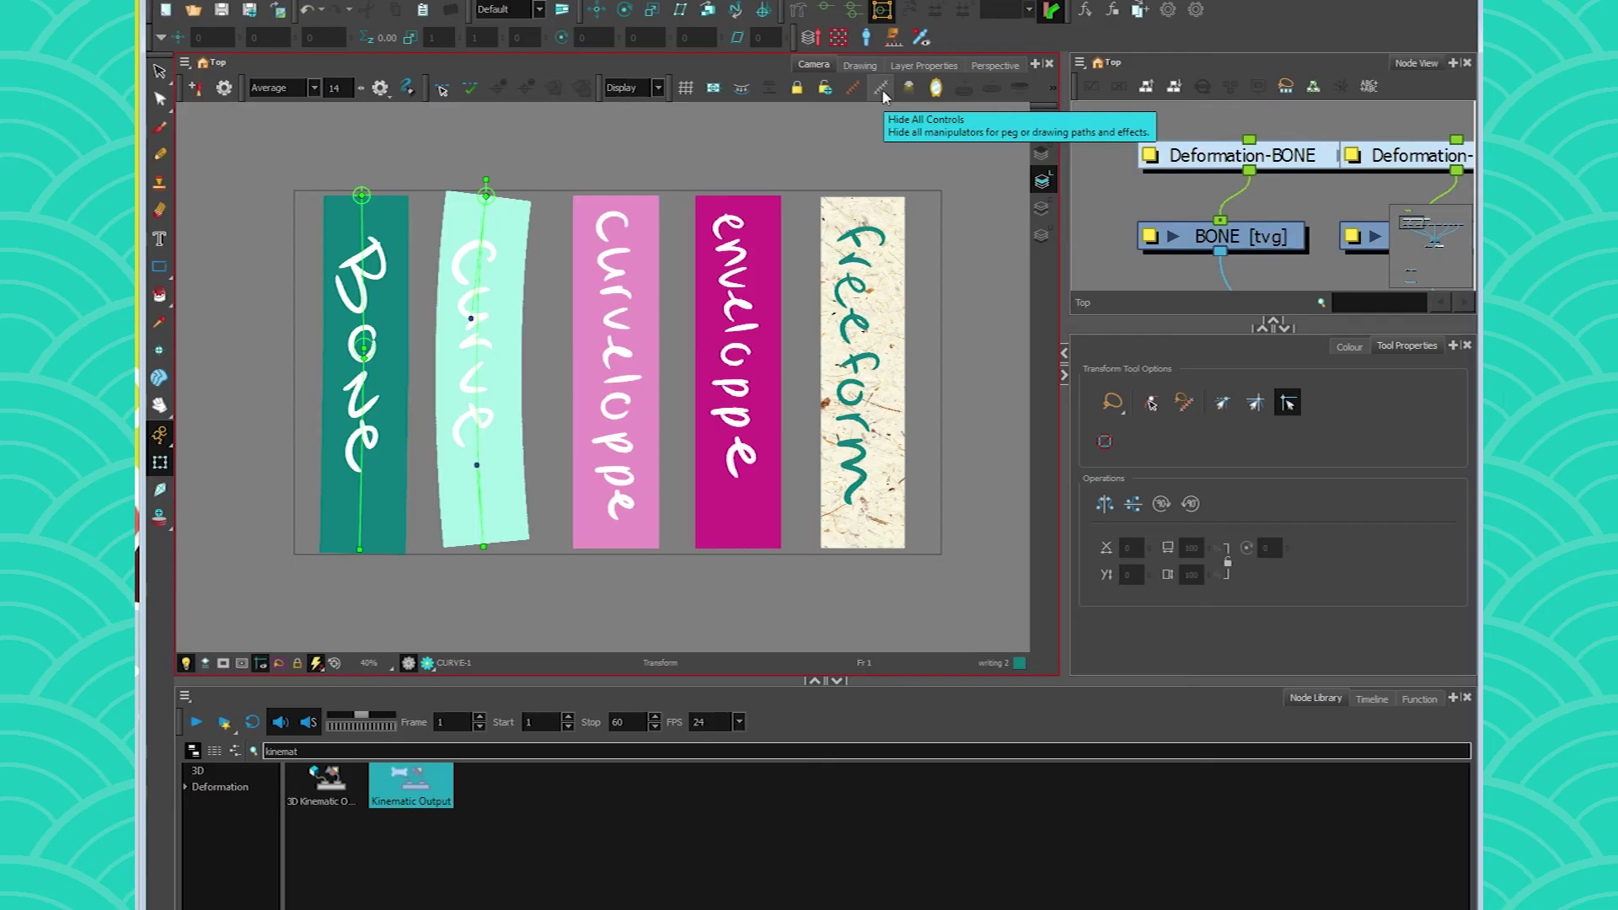
left_click(672, 190)
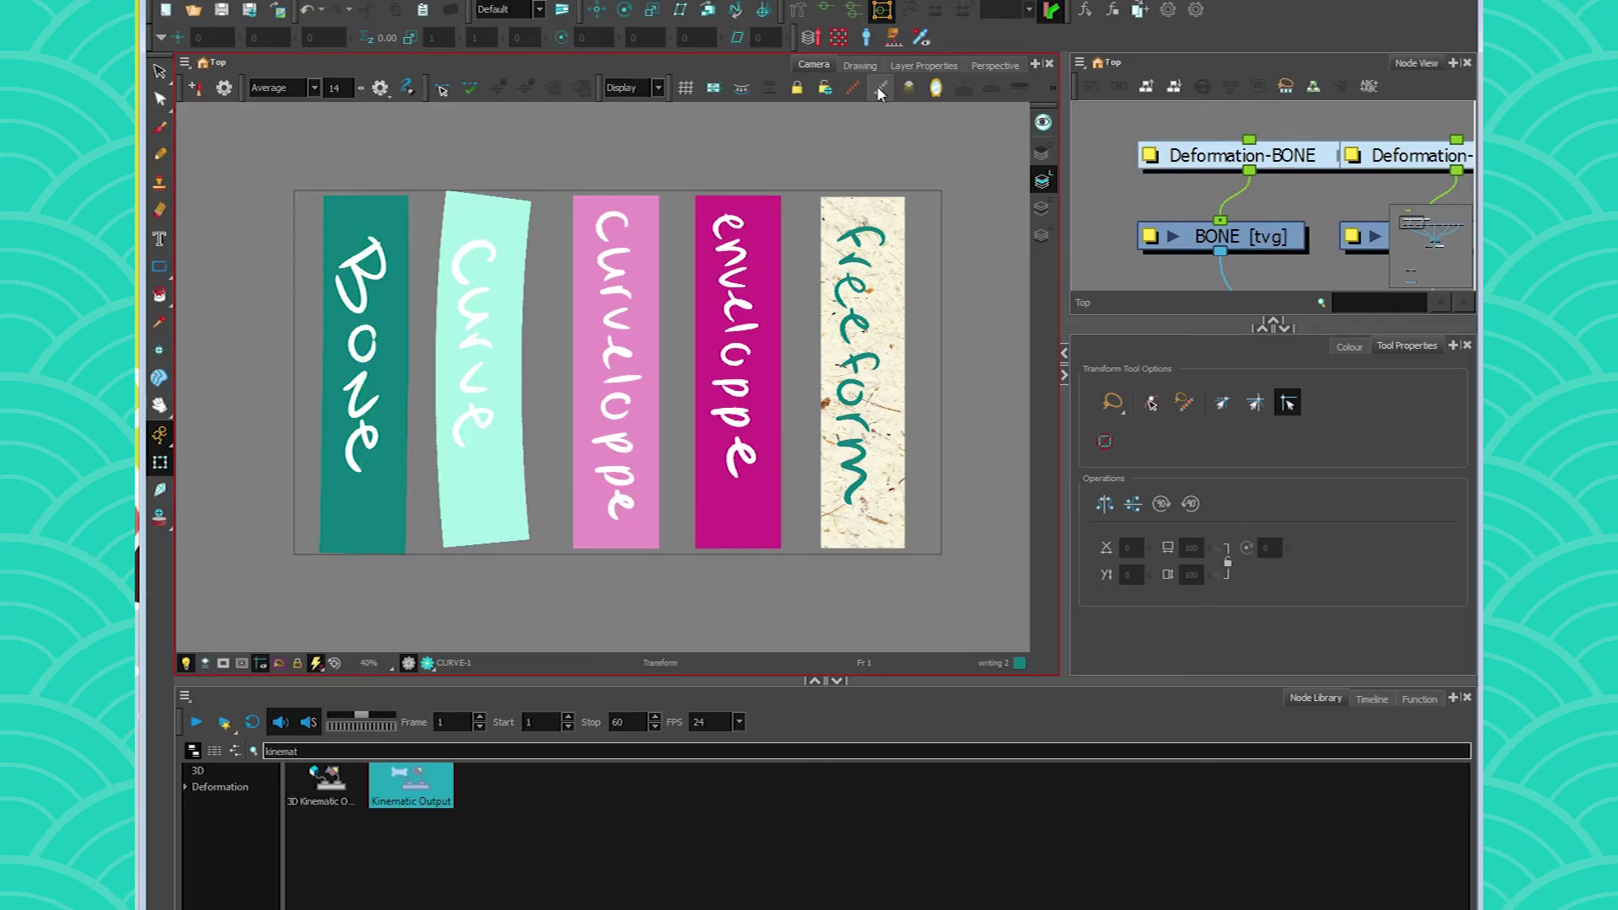